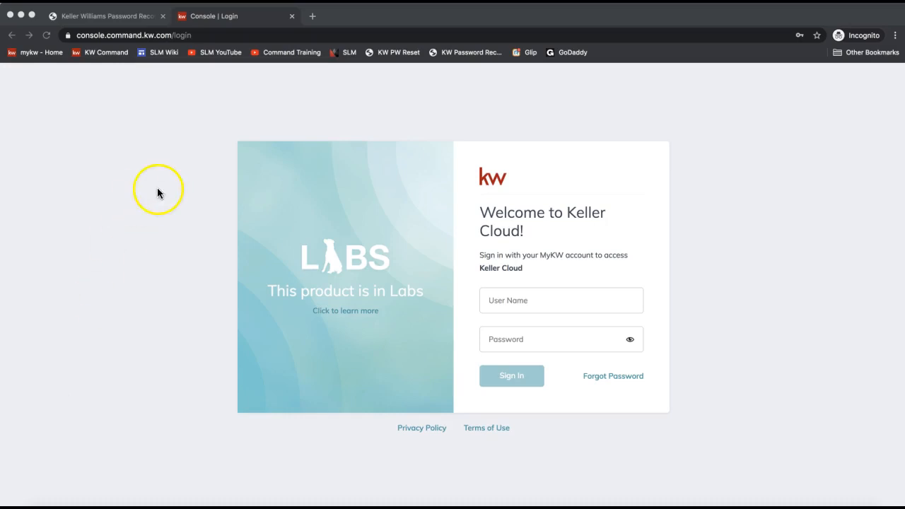
- Go to agent.kw.com in the browser
{"action": "left_click", "coordinate": [127, 35]}
{"action": "type", "text": "agent.kw.com"}
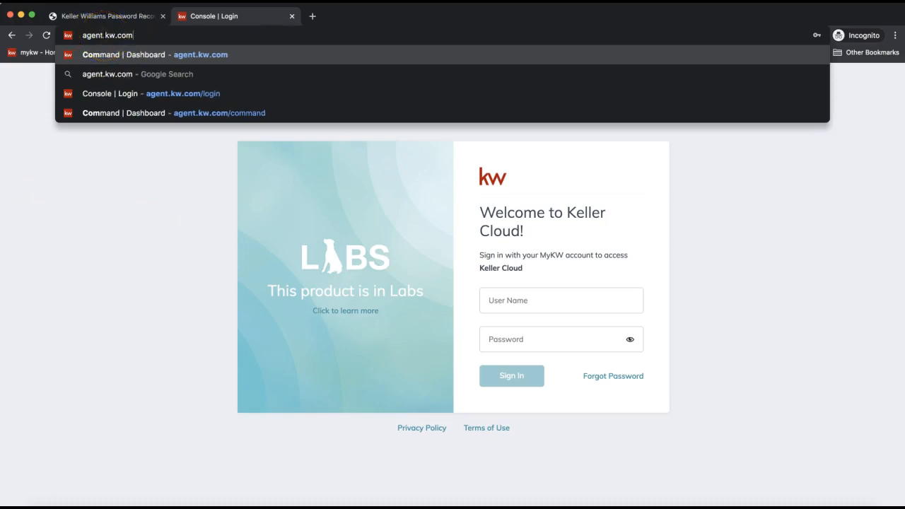
{"action": "left_click_drag", "start_coordinate": [135, 35], "coordinate": [73, 36]}
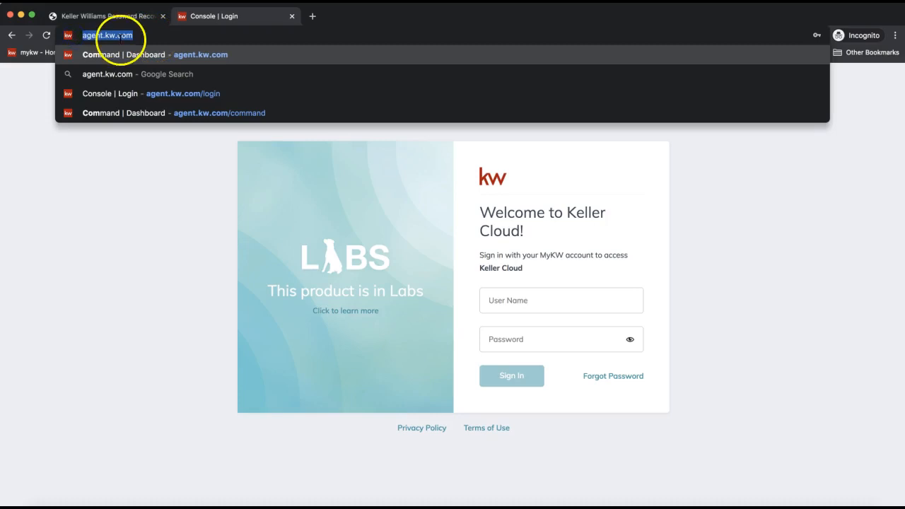
{"action": "left_click", "coordinate": [115, 148]}
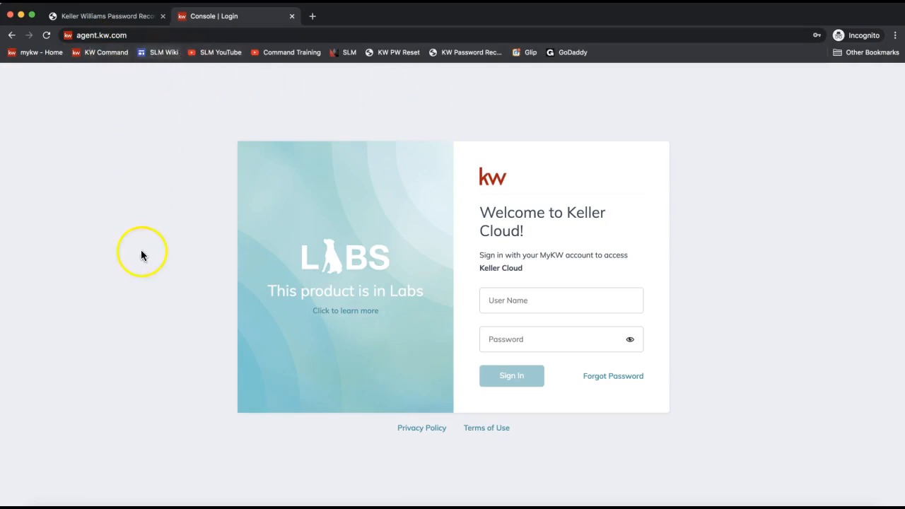
- Enter the account username and fill the password from the saved Chrome login
{"action": "left_click", "coordinate": [508, 306]}
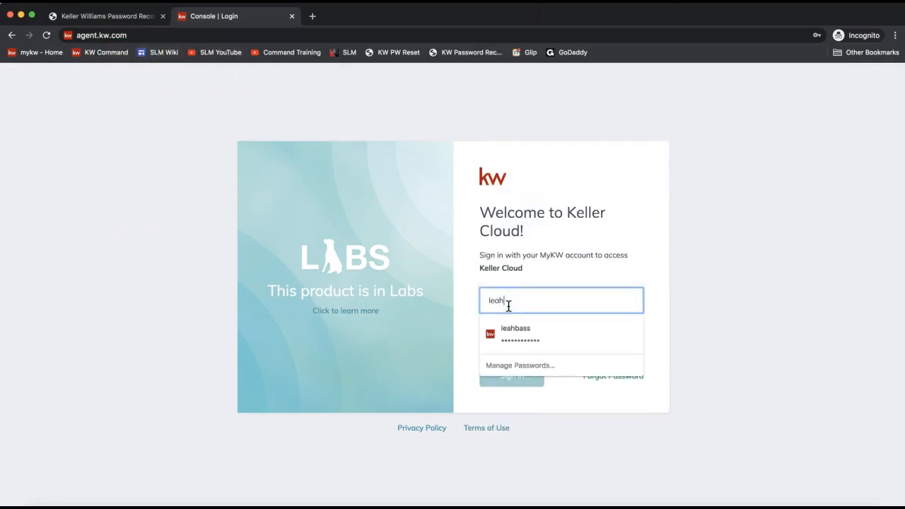
{"action": "left_click", "coordinate": [531, 332]}
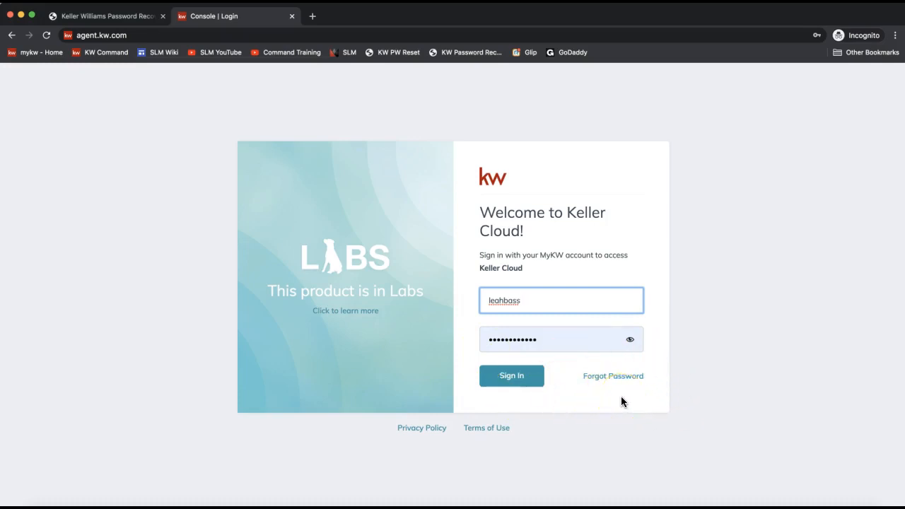
- Sign in to the Command dashboard and open the profile name dropdown
{"action": "left_click", "coordinate": [491, 380]}
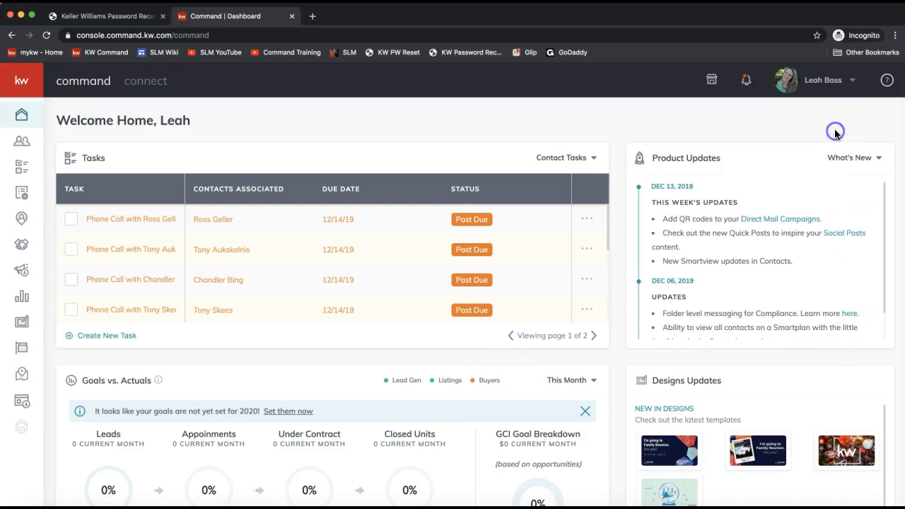
{"action": "left_click", "coordinate": [815, 83]}
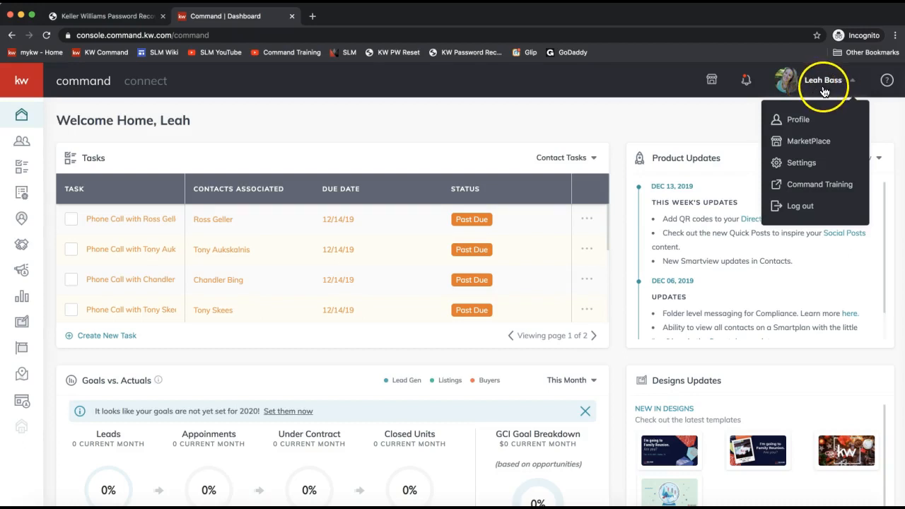
- Open Settings, then Connect Settings > Marketing Profile
{"action": "left_click", "coordinate": [801, 163]}
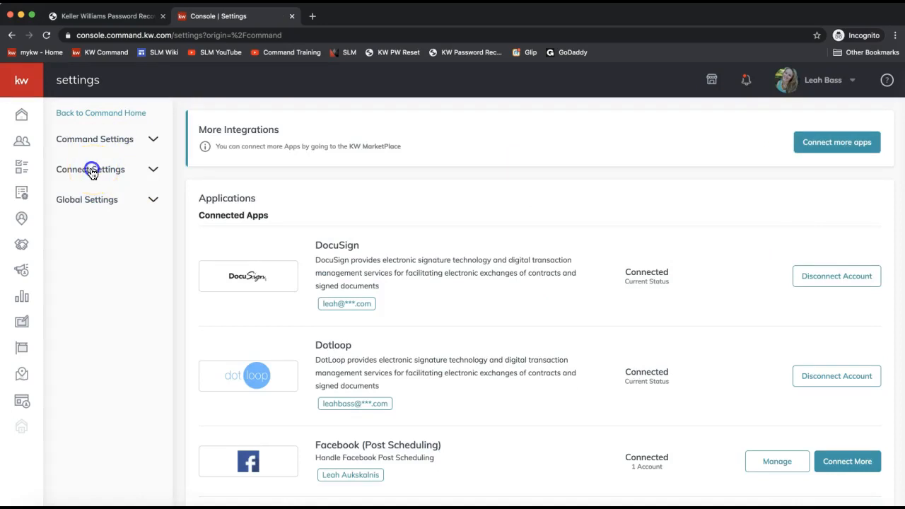
{"action": "left_click", "coordinate": [92, 171]}
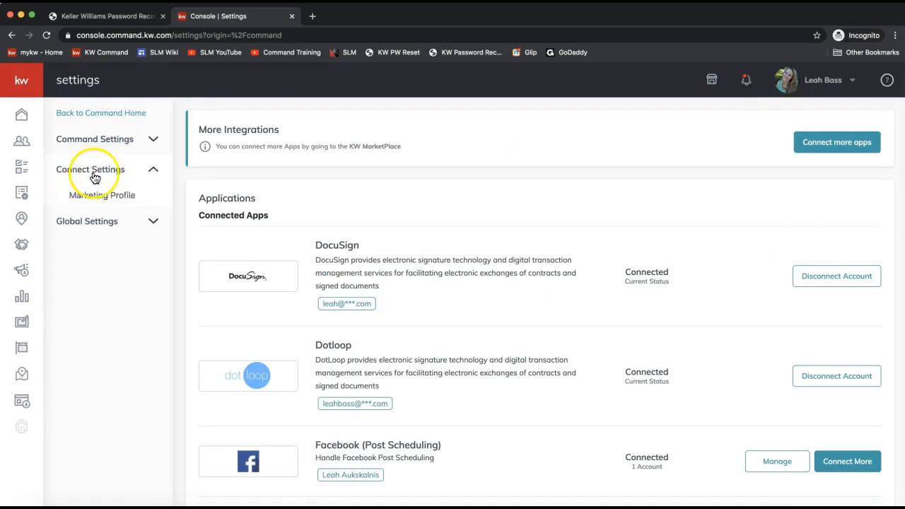
{"action": "left_click", "coordinate": [77, 202]}
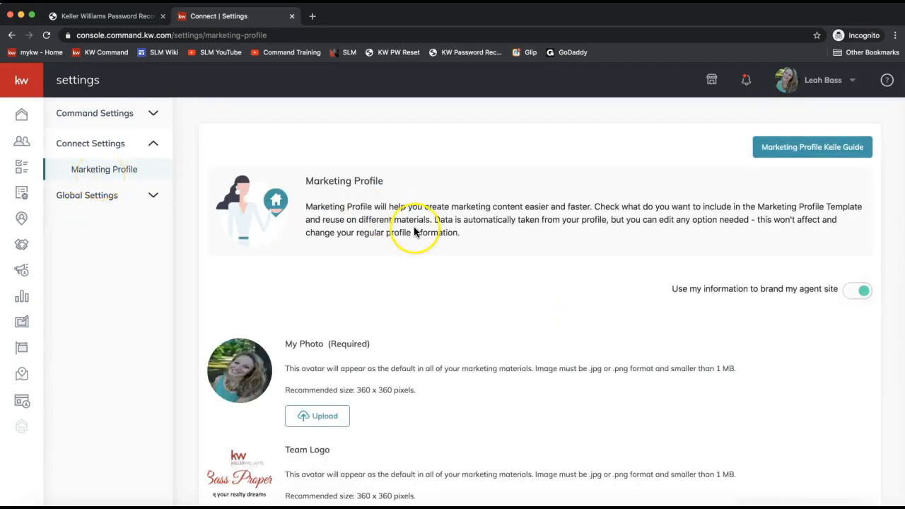
{"action": "scroll", "coordinate": [414, 232], "scroll_direction": "down", "scroll_amount": 5}
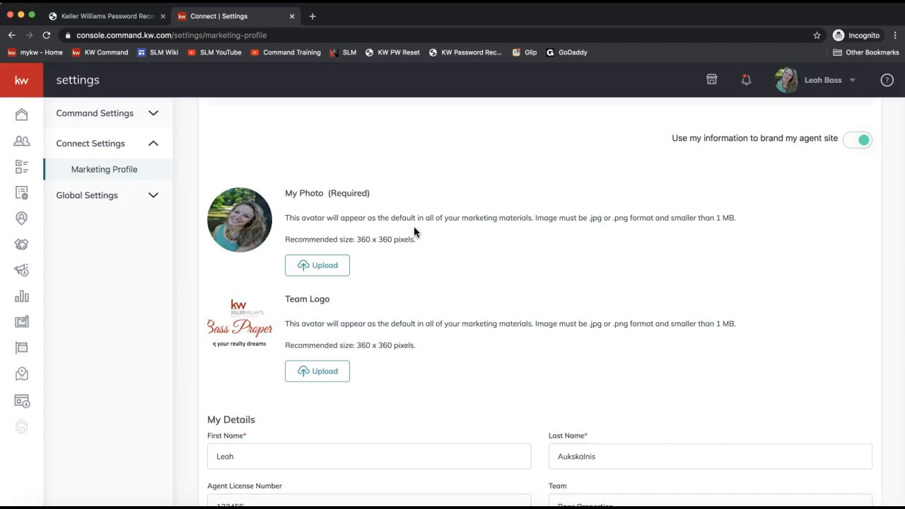
- Review the required My Photo note and the First Name field
{"action": "left_click_drag", "start_coordinate": [369, 193], "coordinate": [329, 194]}
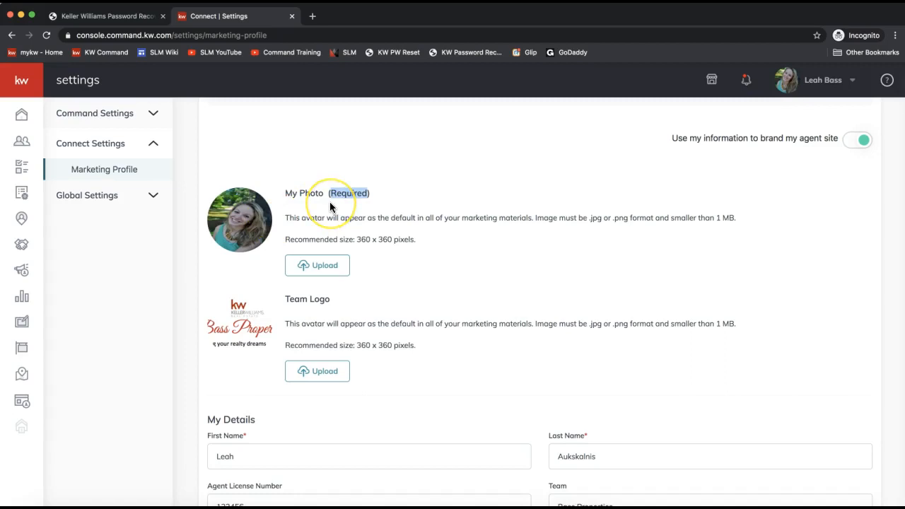
{"action": "scroll", "coordinate": [330, 206], "scroll_direction": "down", "scroll_amount": 2}
{"action": "left_click", "coordinate": [243, 366]}
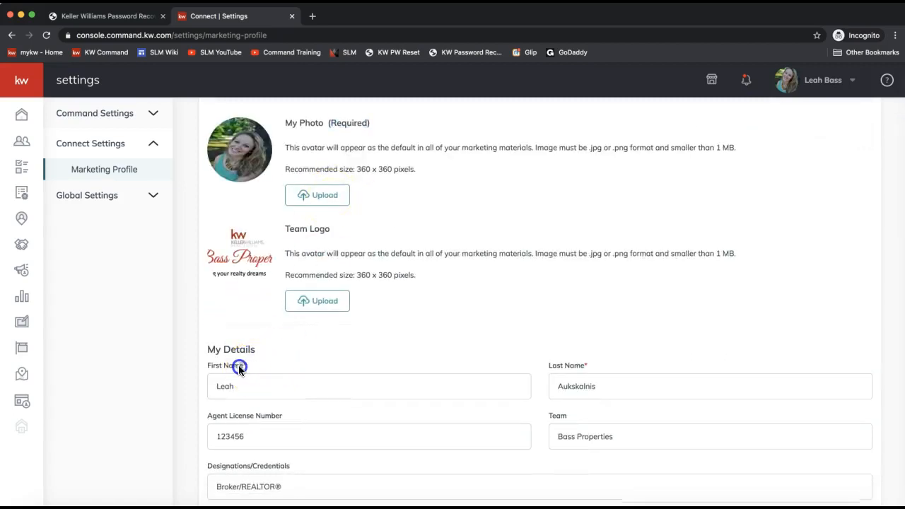
{"action": "left_click", "coordinate": [245, 366]}
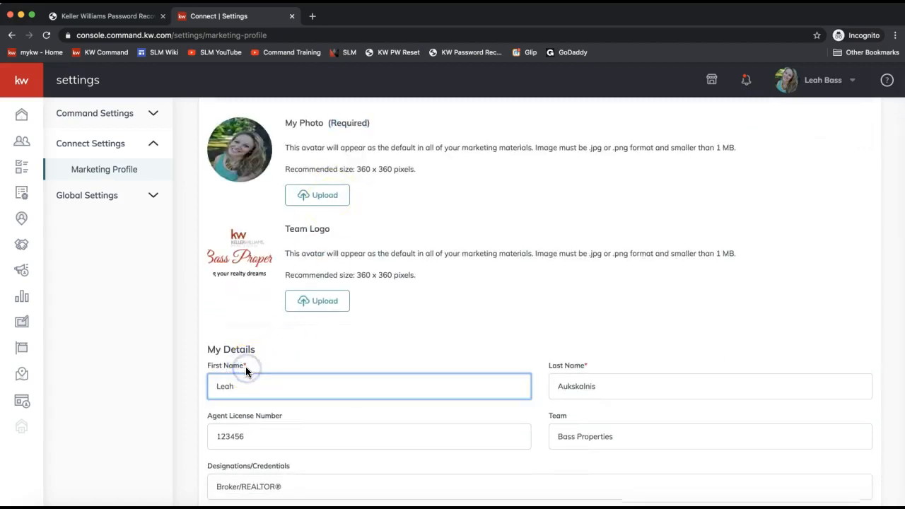
{"action": "left_click", "coordinate": [290, 355]}
{"action": "scroll", "coordinate": [290, 355], "scroll_direction": "up", "scroll_amount": 1}
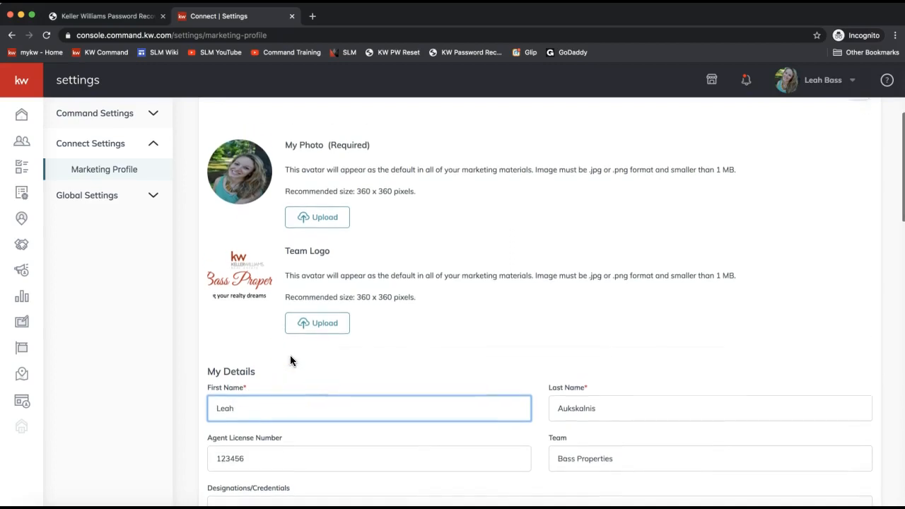
{"action": "left_click", "coordinate": [240, 178]}
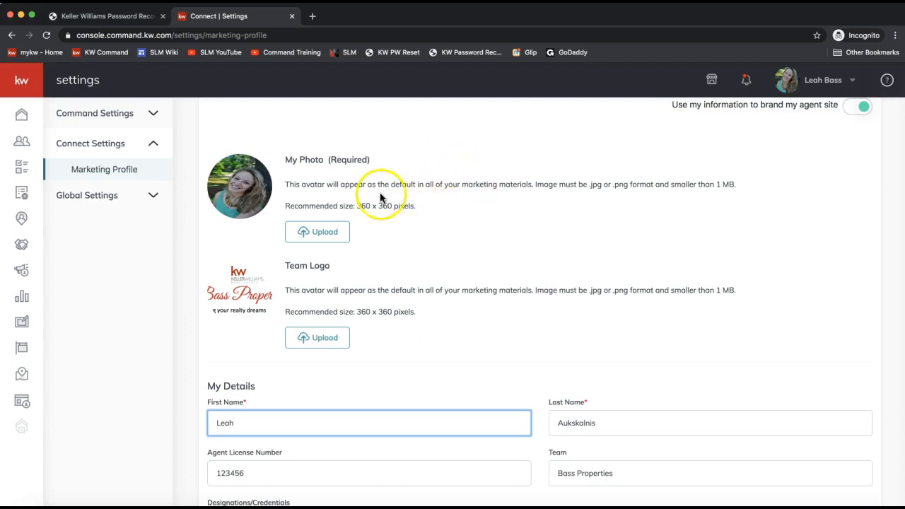
- Scroll through the remaining profile and Market Center fields, then return to join.me
{"action": "scroll", "coordinate": [374, 218], "scroll_direction": "down", "scroll_amount": 3}
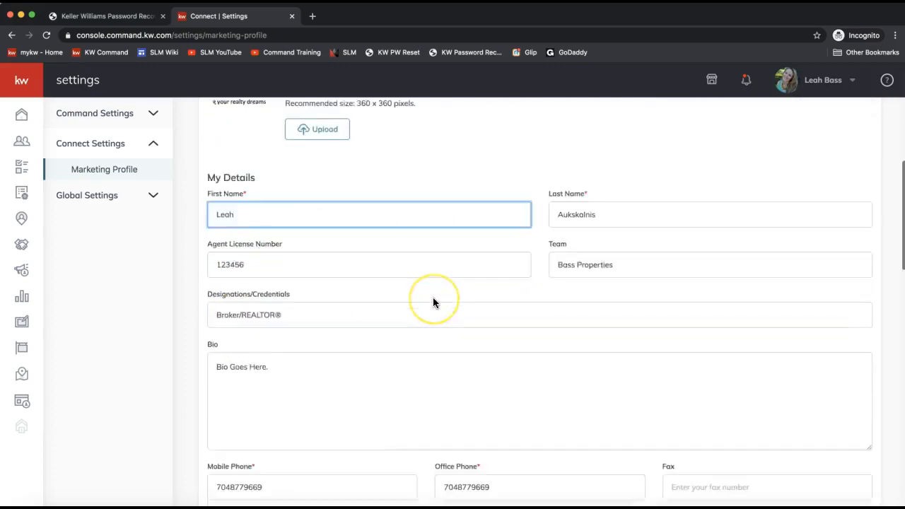
{"action": "scroll", "coordinate": [433, 302], "scroll_direction": "down", "scroll_amount": 2}
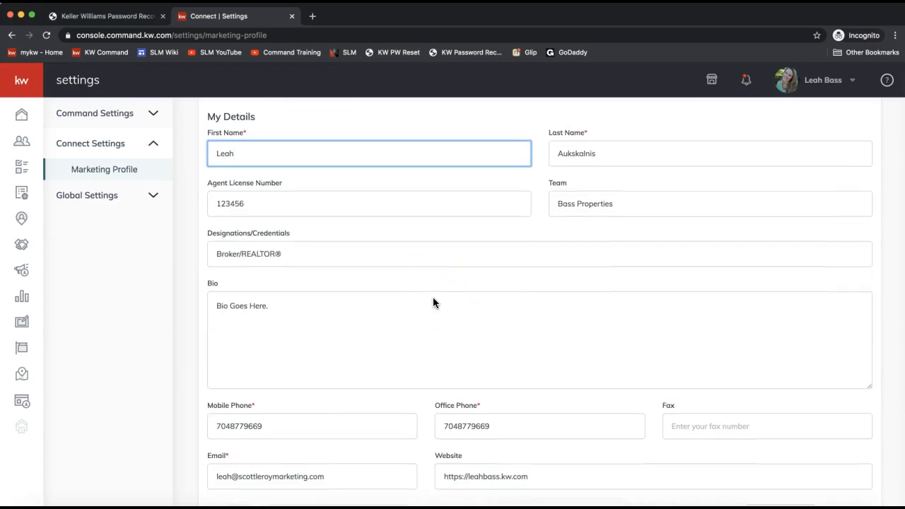
{"action": "scroll", "coordinate": [433, 303], "scroll_direction": "down", "scroll_amount": 3}
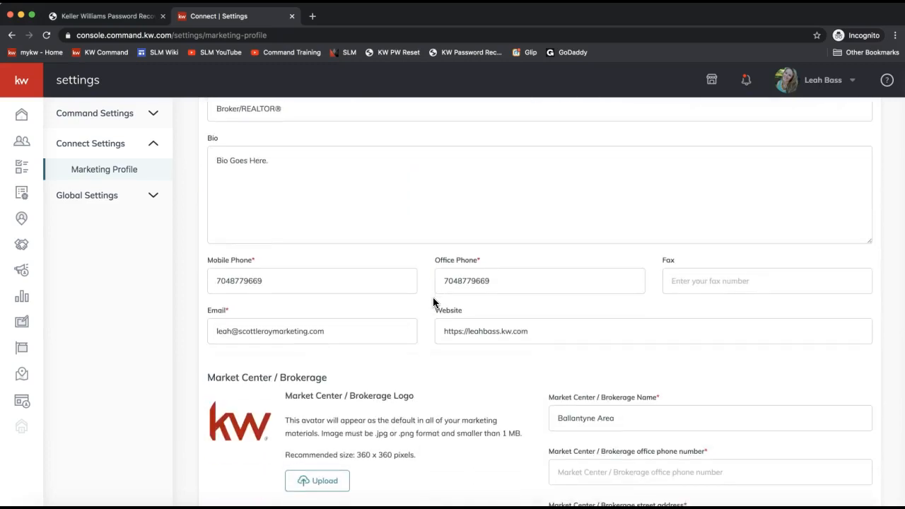
{"action": "scroll", "coordinate": [433, 303], "scroll_direction": "down", "scroll_amount": 1}
{"action": "scroll", "coordinate": [433, 302], "scroll_direction": "up", "scroll_amount": 1}
{"action": "scroll", "coordinate": [566, 354], "scroll_direction": "down", "scroll_amount": 3}
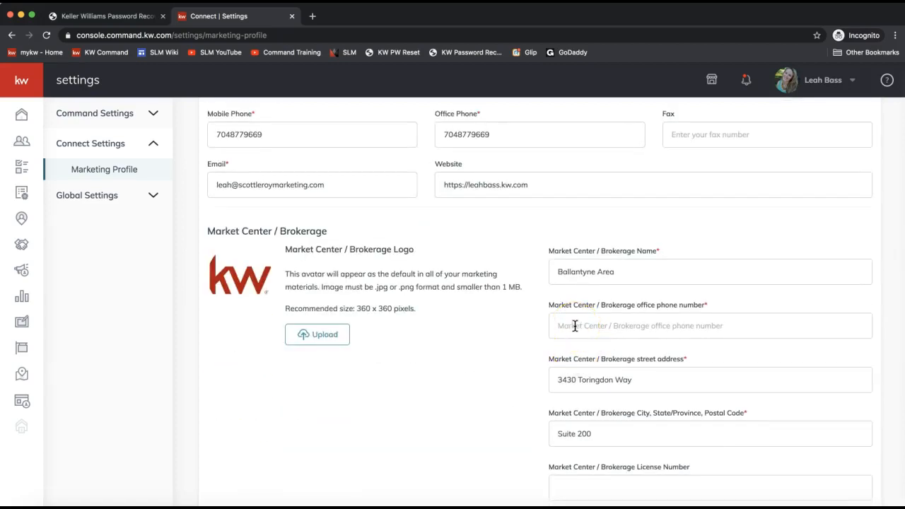
{"action": "scroll", "coordinate": [574, 325], "scroll_direction": "up", "scroll_amount": 1}
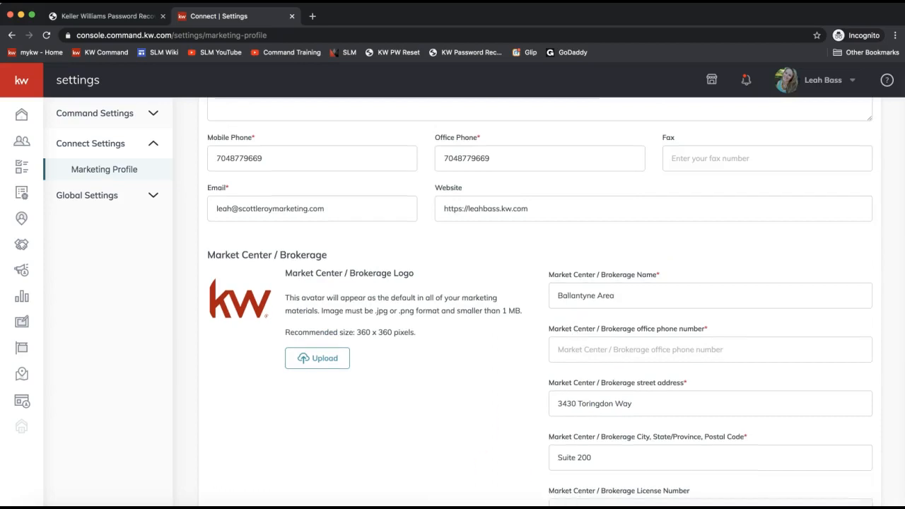
{"action": "left_click", "coordinate": [622, 503]}
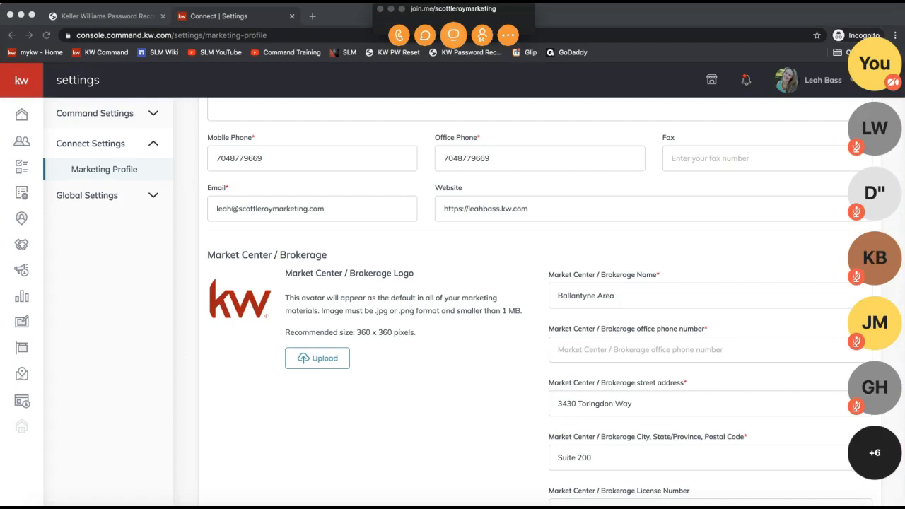
- Send scottleroymarketing.com/command to everyone in join.me chat, then close chat and minimize join.me
{"action": "left_click", "coordinate": [425, 34]}
{"action": "left_click", "coordinate": [438, 311]}
{"action": "type", "text": "scottleroymarketing.com/command"}
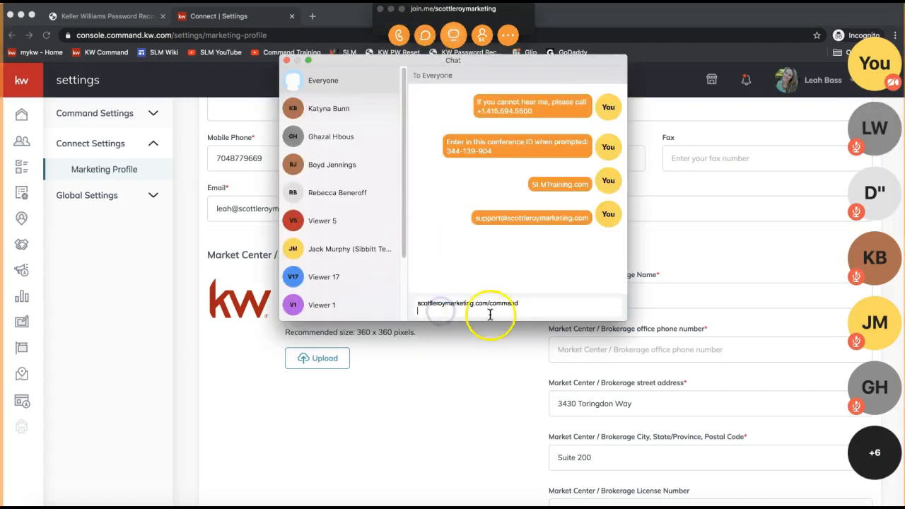
{"action": "key", "text": "Return"}
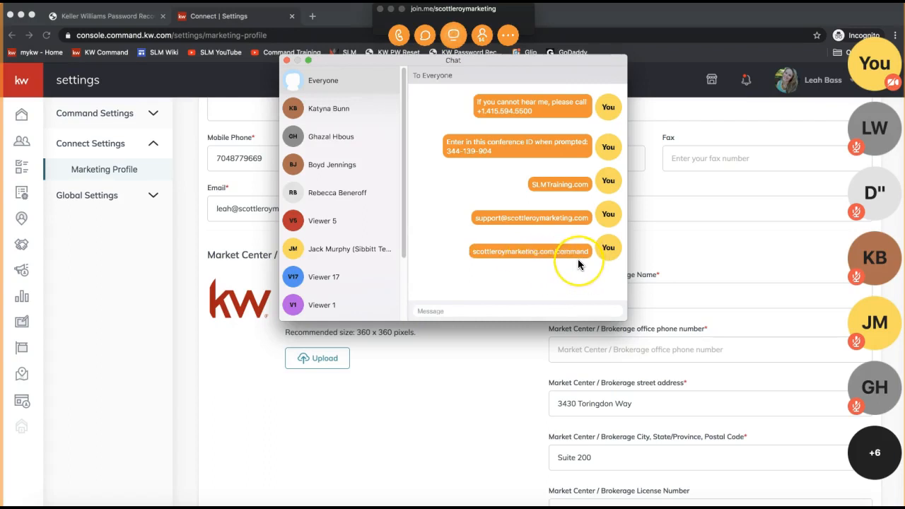
{"action": "left_click", "coordinate": [287, 62]}
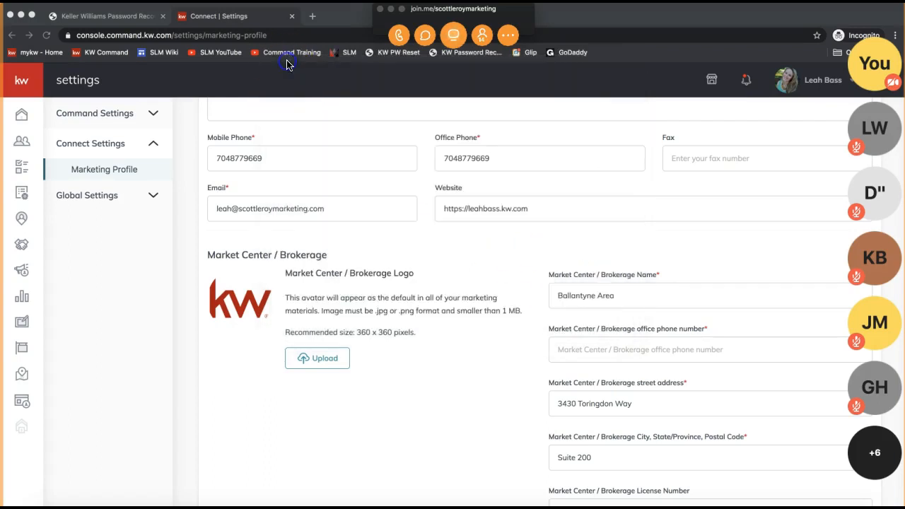
{"action": "left_click", "coordinate": [390, 10]}
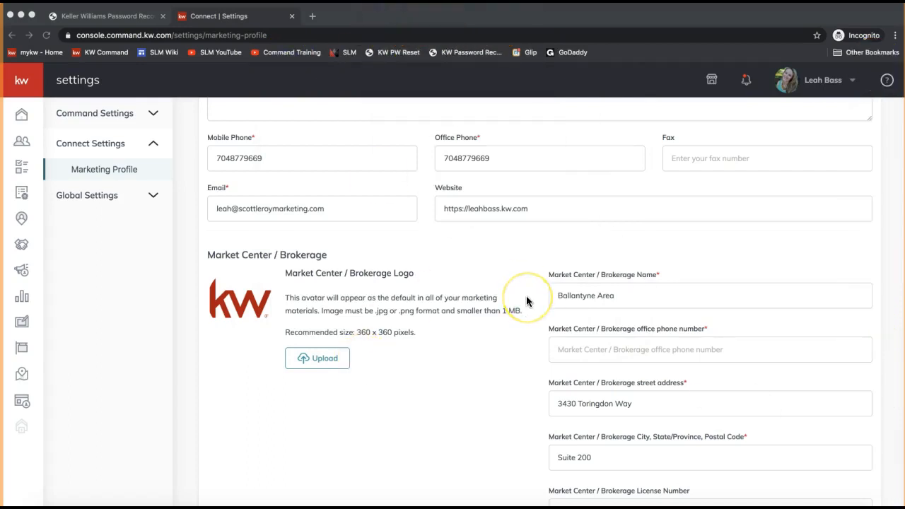
- Scroll down to the Google Analytics Tracking ID field, then open the profile dropdown menu
{"action": "scroll", "coordinate": [495, 311], "scroll_direction": "down", "scroll_amount": 2}
{"action": "scroll", "coordinate": [470, 218], "scroll_direction": "down", "scroll_amount": 7}
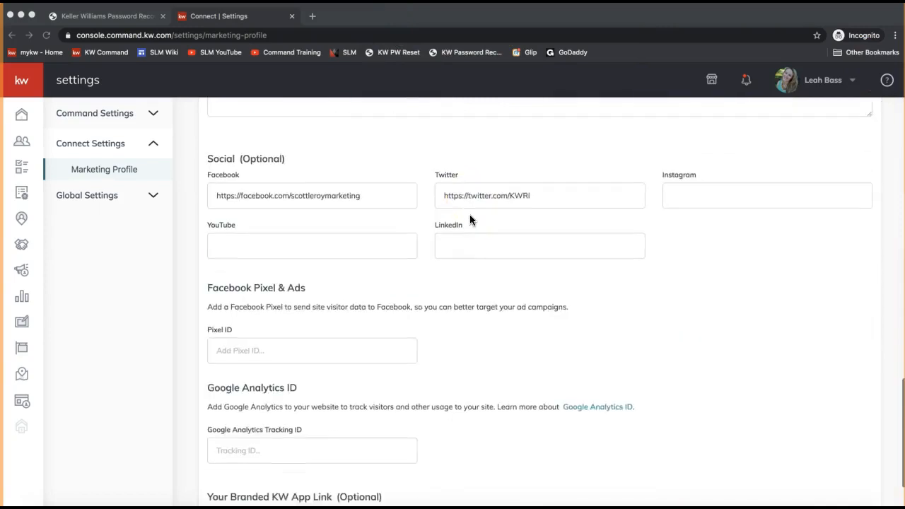
{"action": "scroll", "coordinate": [471, 219], "scroll_direction": "down", "scroll_amount": 3}
{"action": "left_click", "coordinate": [313, 357]}
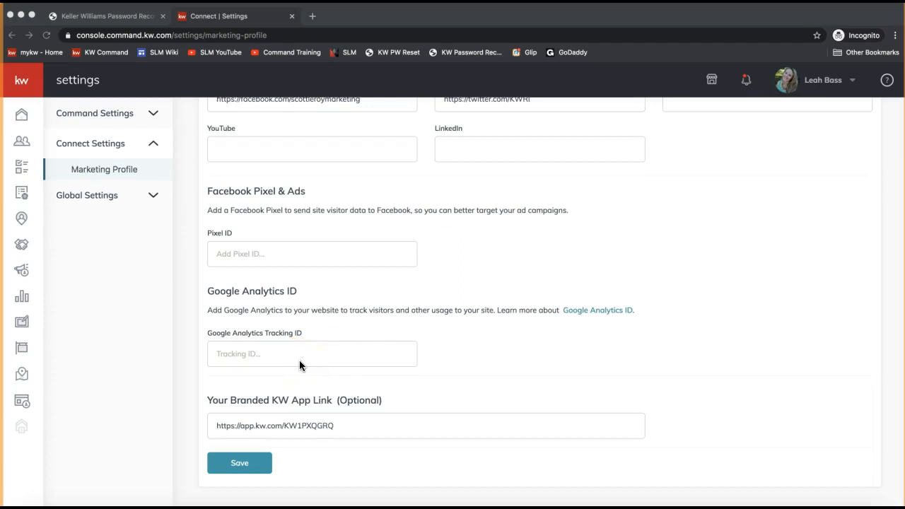
{"action": "left_click", "coordinate": [817, 82]}
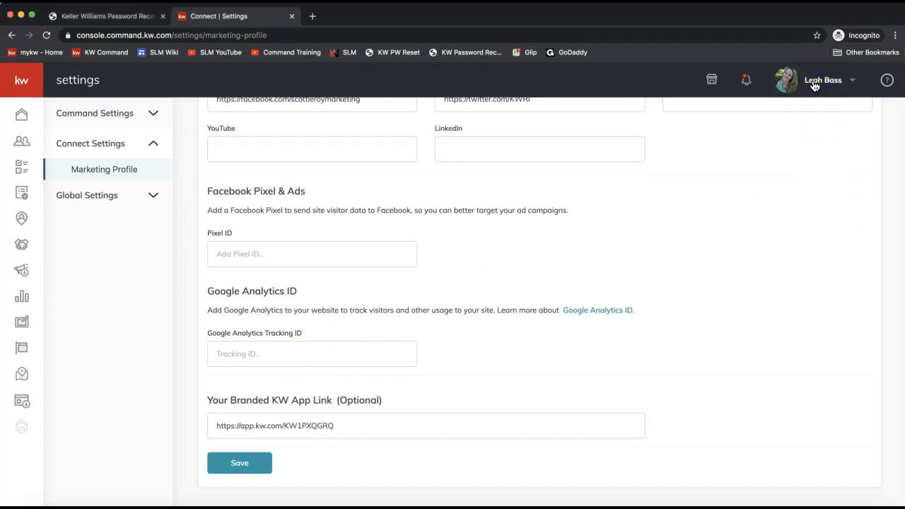
{"action": "left_click", "coordinate": [813, 83]}
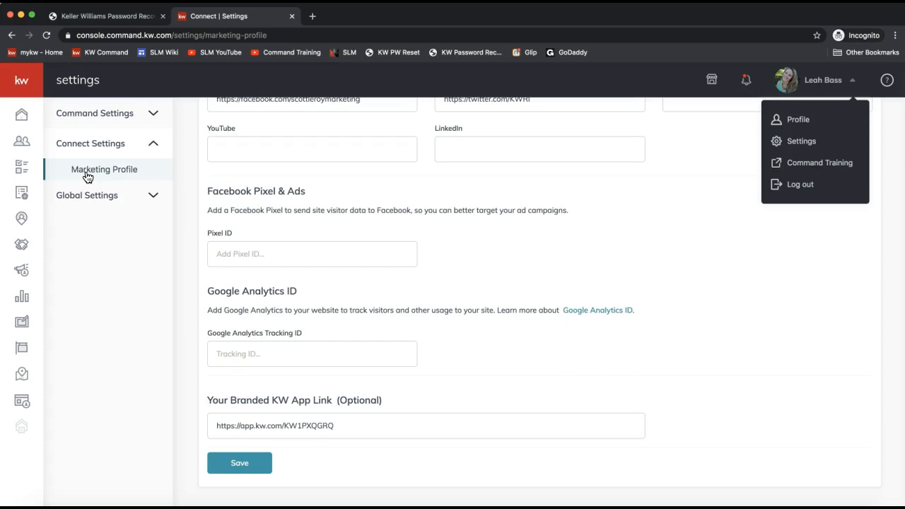
- Open the Contacts list of 1424 contacts from the left sidebar
{"action": "left_click", "coordinate": [22, 147]}
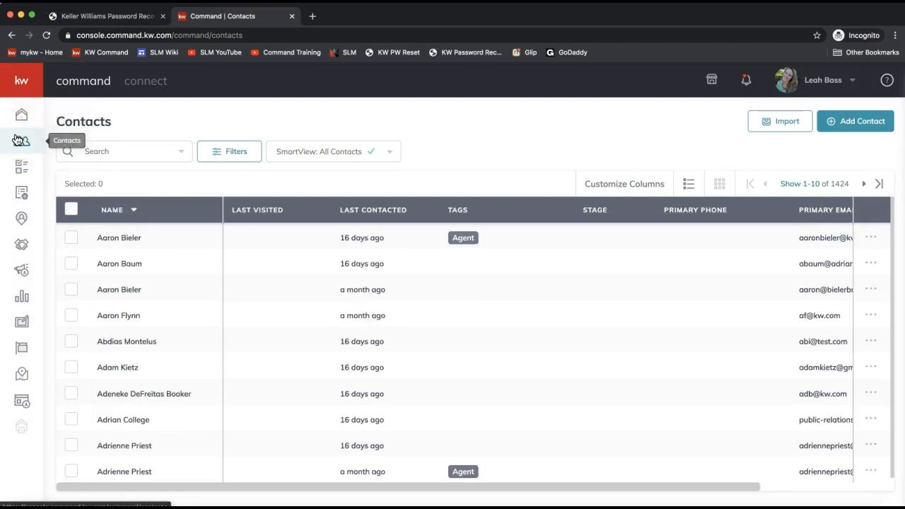
{"action": "left_click", "coordinate": [23, 85]}
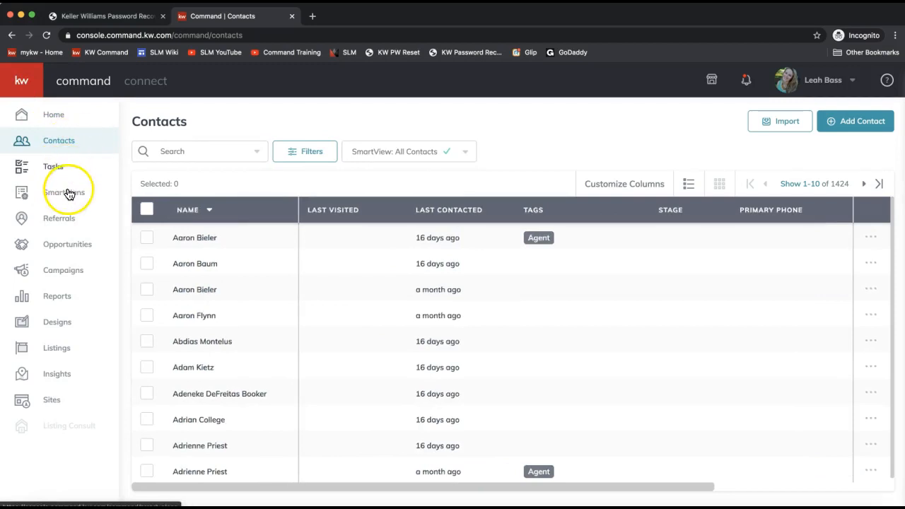
{"action": "left_click", "coordinate": [23, 82]}
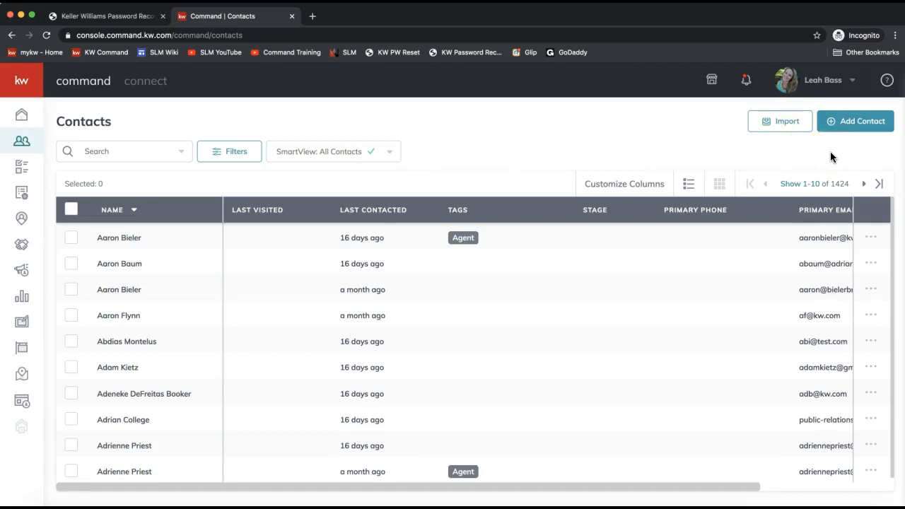
{"action": "left_click", "coordinate": [862, 130]}
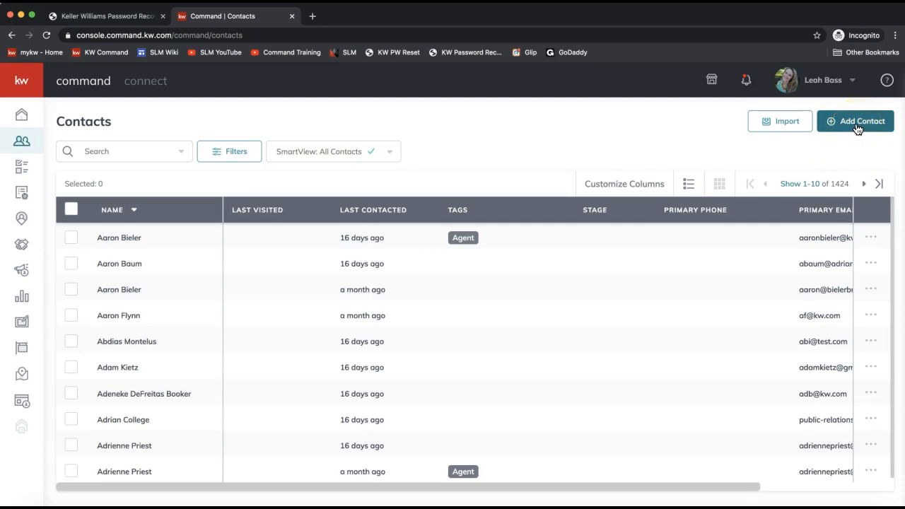
- Add a contact with the person's full name and a corrected personal Gmail address, then create it
{"action": "left_click", "coordinate": [838, 122]}
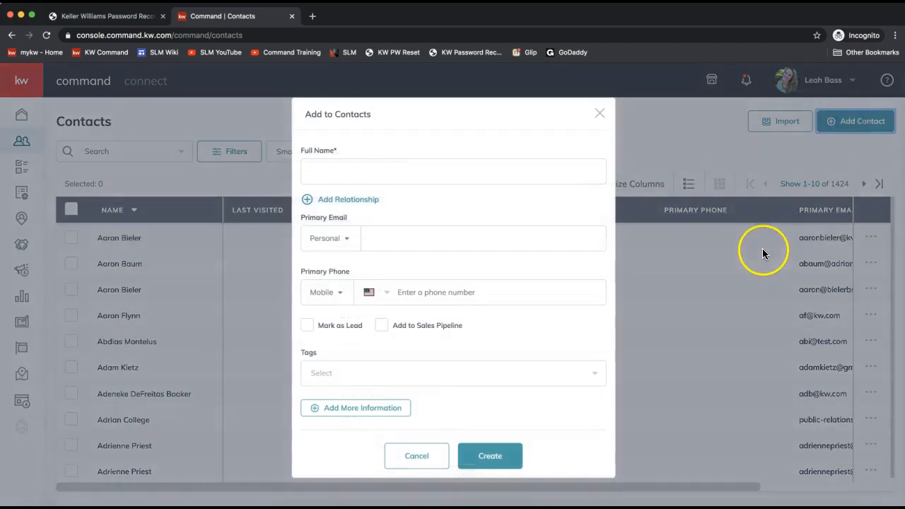
{"action": "left_click", "coordinate": [489, 199]}
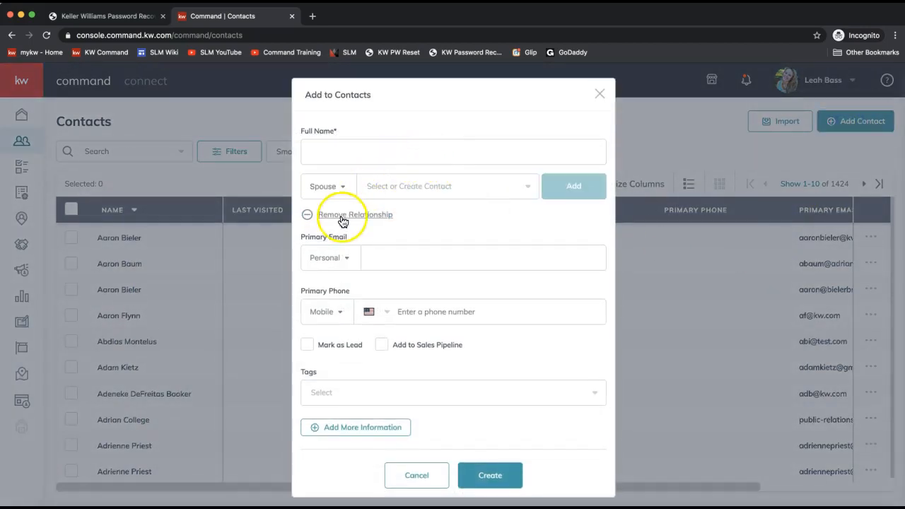
{"action": "left_click", "coordinate": [308, 214]}
{"action": "left_click", "coordinate": [318, 175]}
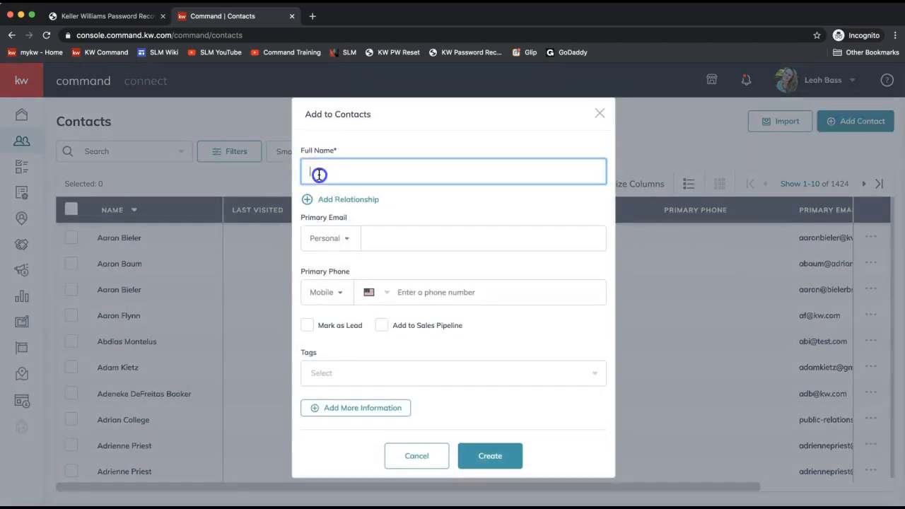
{"action": "type", "text": "Santa Clause"}
{"action": "left_click", "coordinate": [381, 240]}
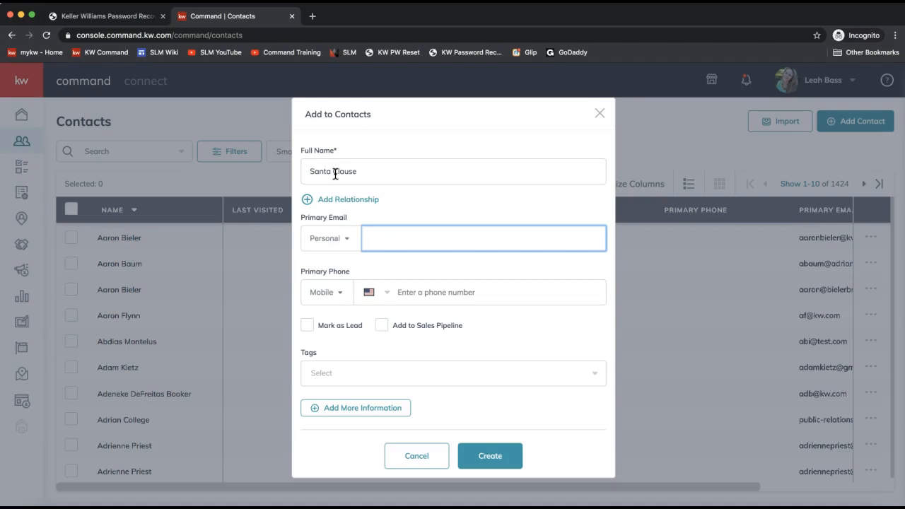
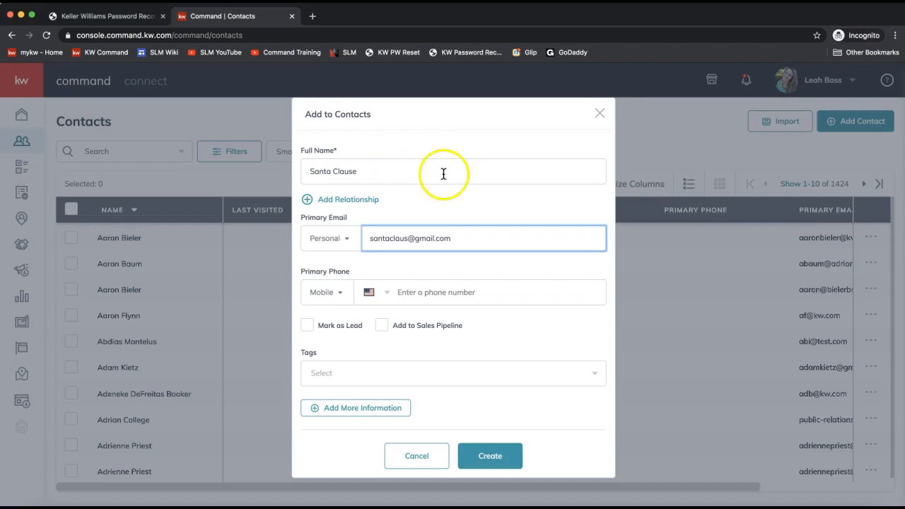
{"action": "left_click", "coordinate": [410, 239]}
{"action": "type", "text": "e"}
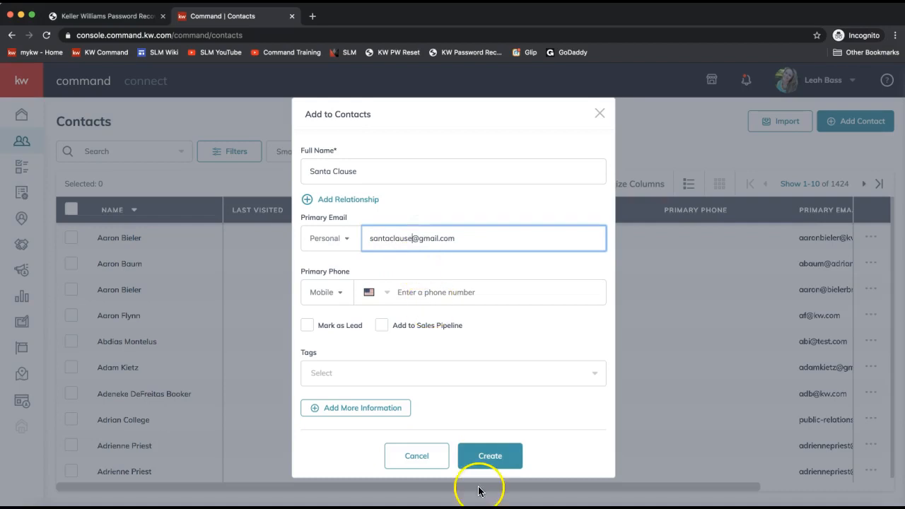
{"action": "left_click", "coordinate": [493, 463]}
{"action": "left_click", "coordinate": [494, 463]}
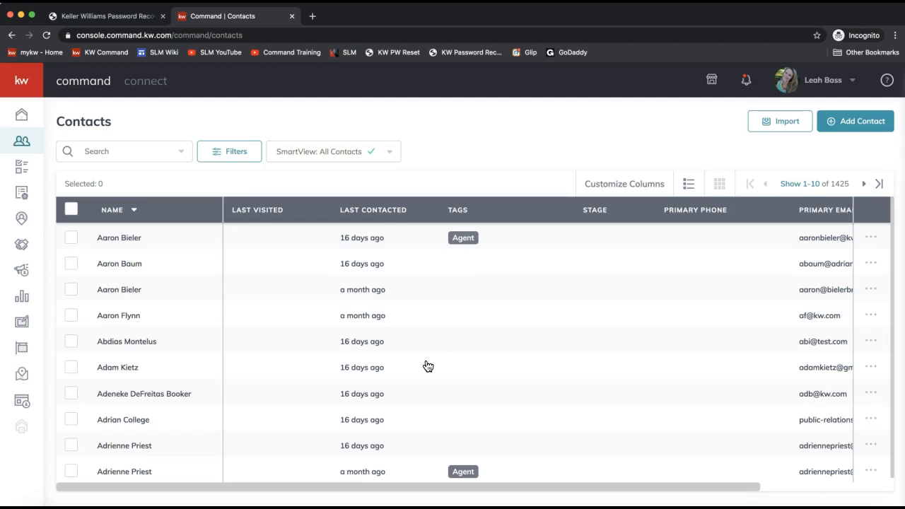
- Search the contacts for the new contact's first name and open their record
{"action": "left_click", "coordinate": [113, 151]}
{"action": "type", "text": "santa"}
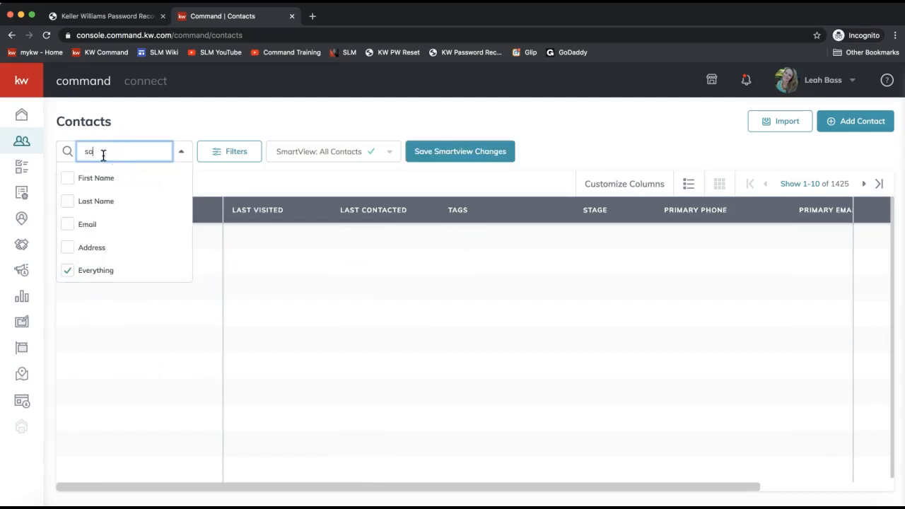
{"action": "left_click", "coordinate": [147, 120]}
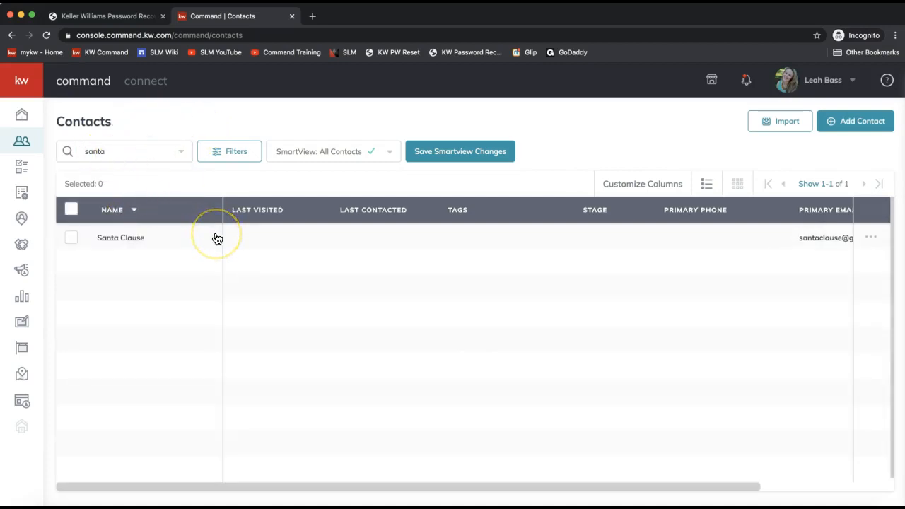
{"action": "left_click", "coordinate": [131, 243]}
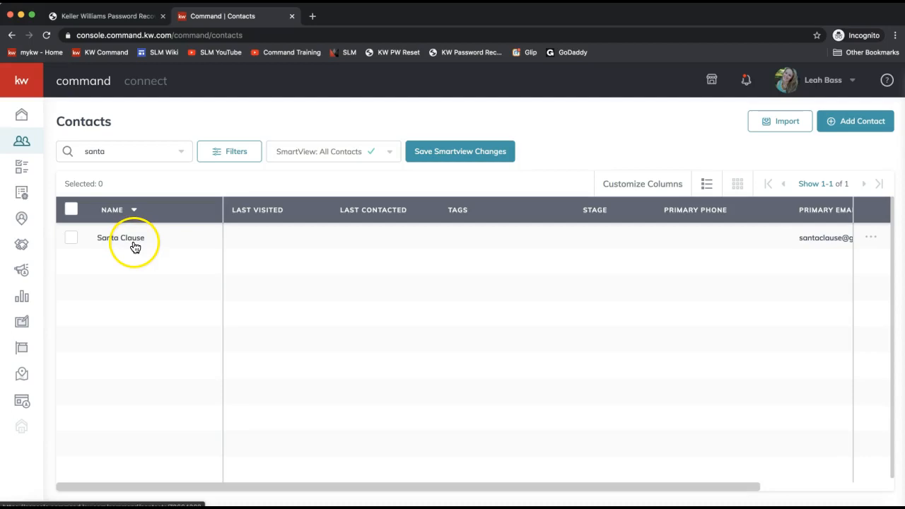
{"action": "left_click", "coordinate": [107, 247]}
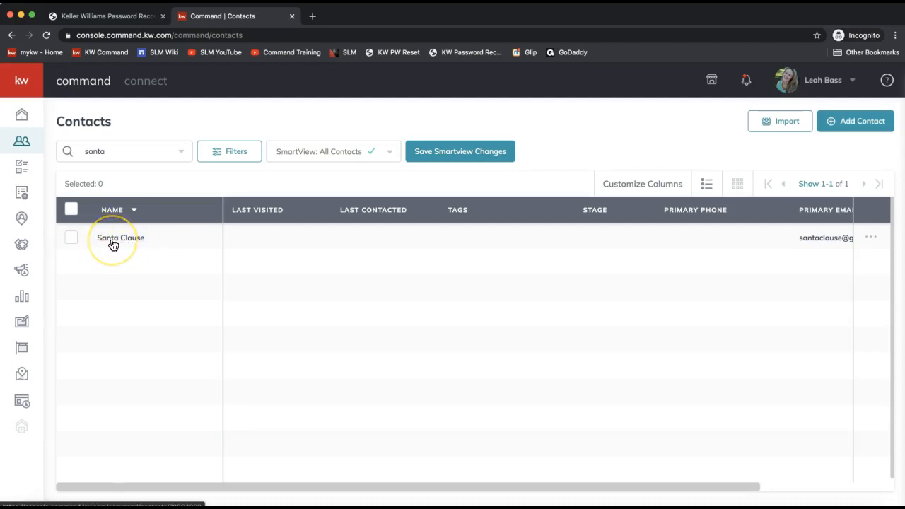
{"action": "left_click", "coordinate": [112, 244]}
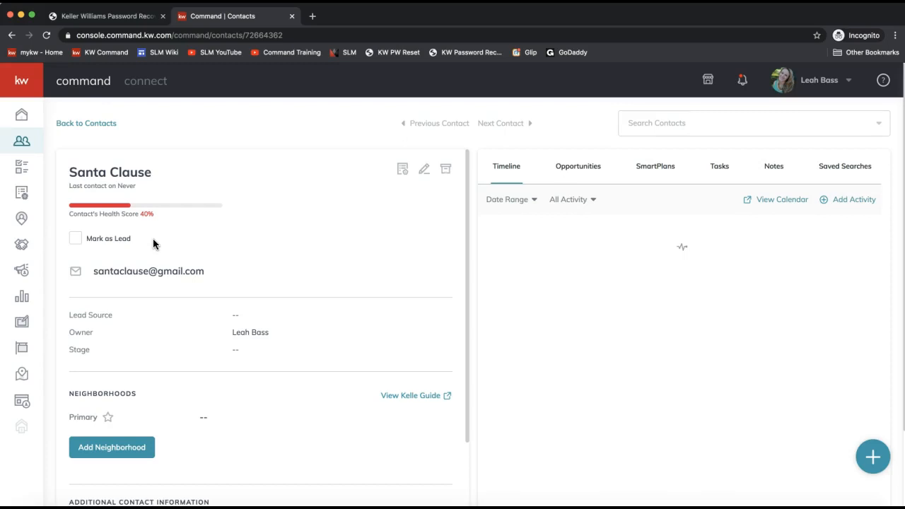
{"action": "left_click", "coordinate": [156, 277]}
{"action": "scroll", "coordinate": [154, 278], "scroll_direction": "down", "scroll_amount": 3}
{"action": "left_click", "coordinate": [93, 283]}
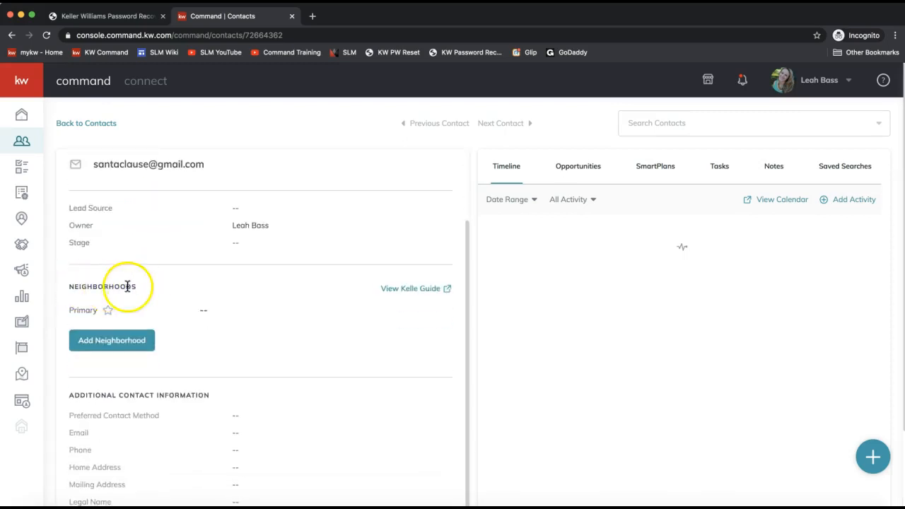
{"action": "left_click", "coordinate": [92, 349]}
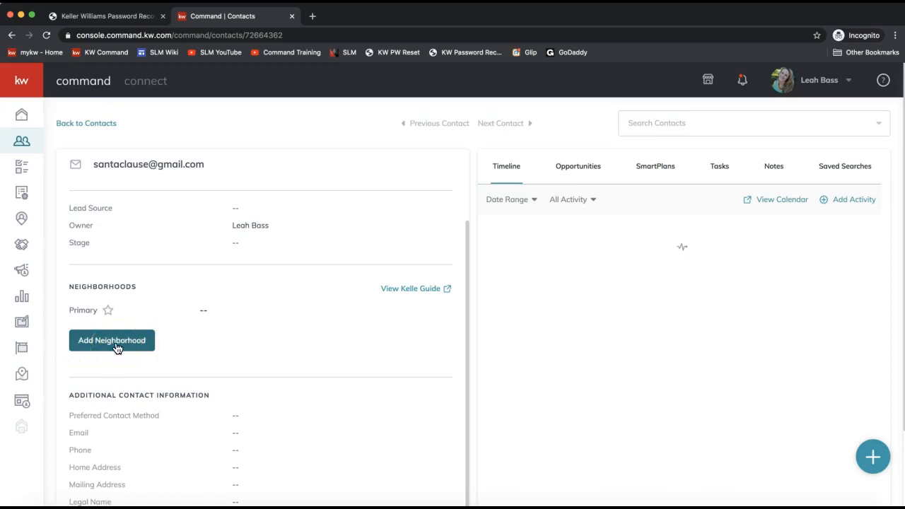
- Search neighborhoods for 'ballantyne' and subscribe the contact to Bexley at Ballantyne
{"action": "left_click", "coordinate": [101, 347]}
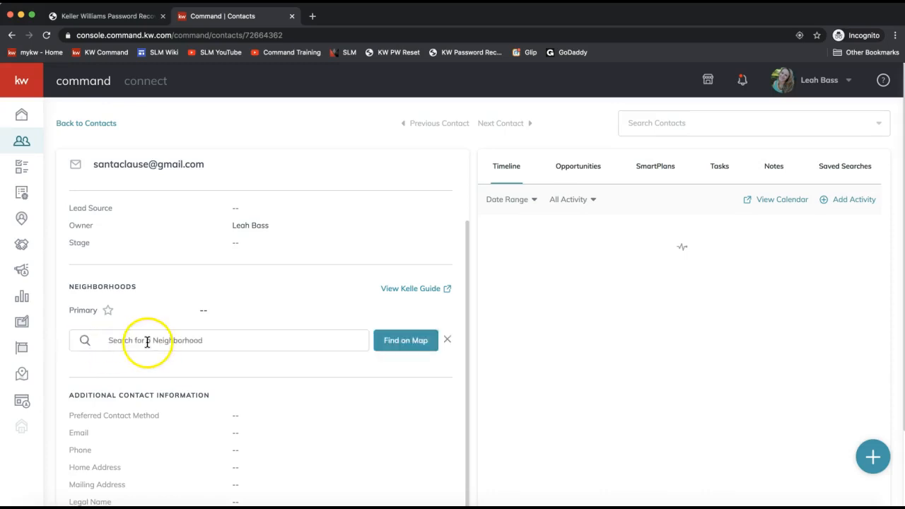
{"action": "left_click", "coordinate": [122, 341]}
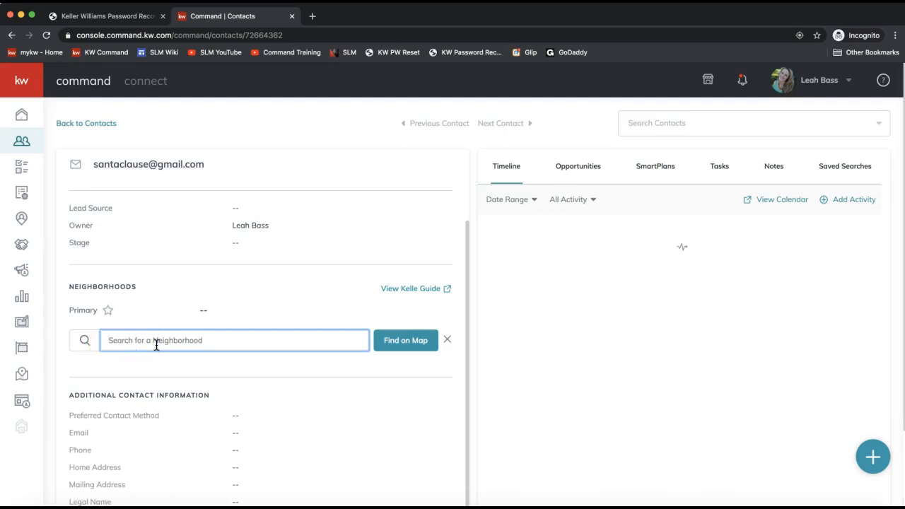
{"action": "left_click", "coordinate": [125, 348]}
{"action": "type", "text": "ballantyne"}
{"action": "left_click", "coordinate": [179, 350]}
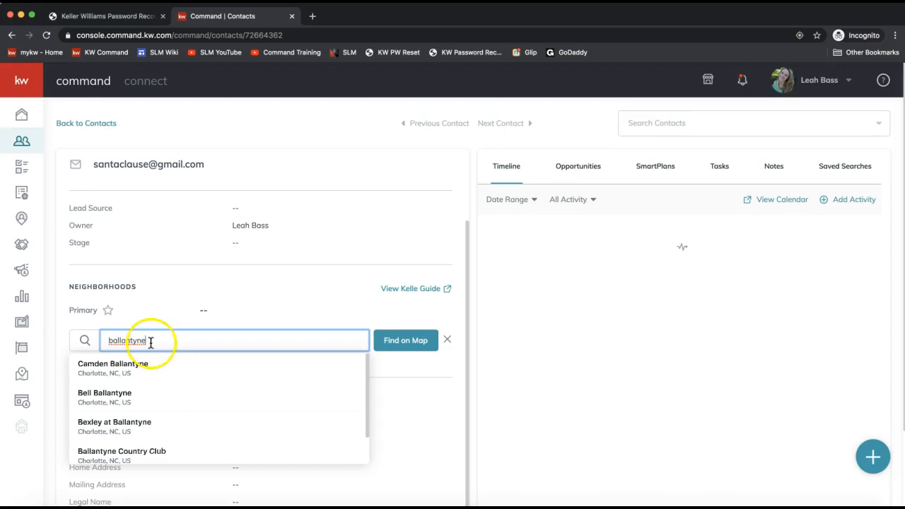
{"action": "left_click", "coordinate": [119, 429]}
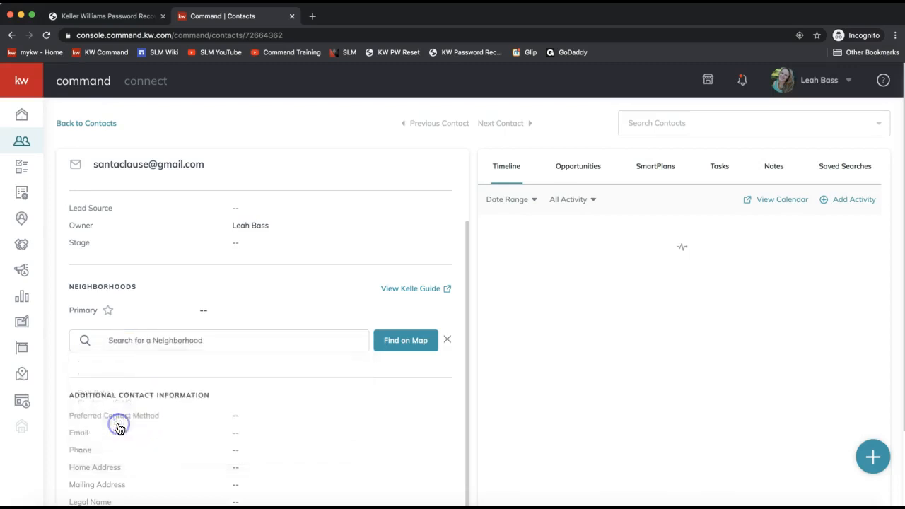
- Add Providence West-Balmoral Park and Kingston Forest from the Suggested Neighborhoods
{"action": "scroll", "coordinate": [263, 321], "scroll_direction": "down", "scroll_amount": 2}
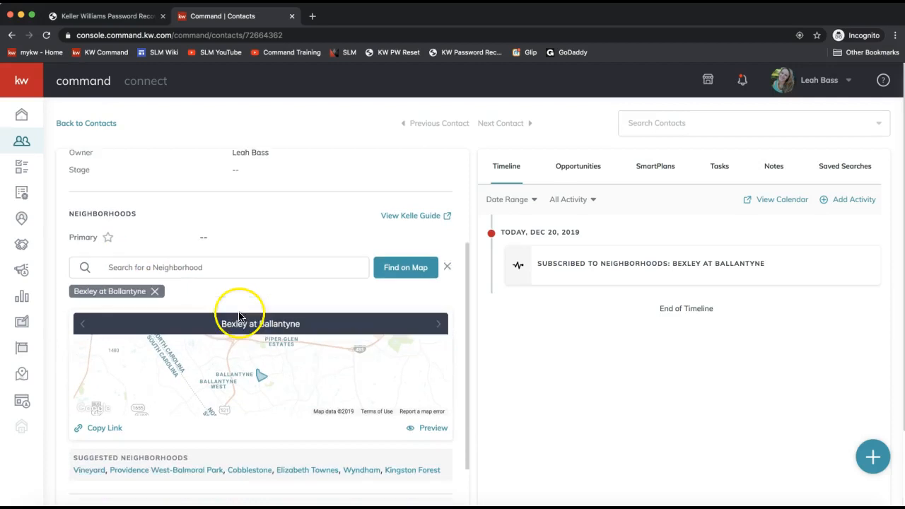
{"action": "scroll", "coordinate": [224, 318], "scroll_direction": "down", "scroll_amount": 1}
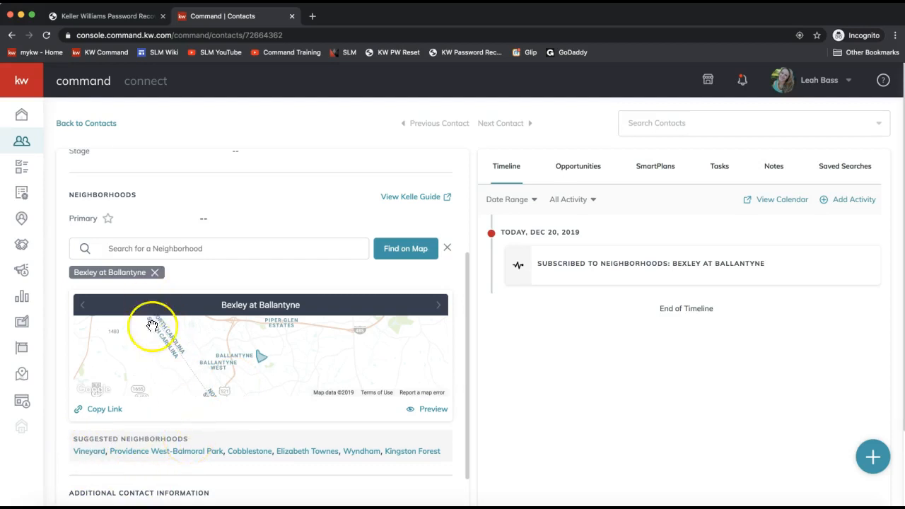
{"action": "left_click", "coordinate": [164, 248]}
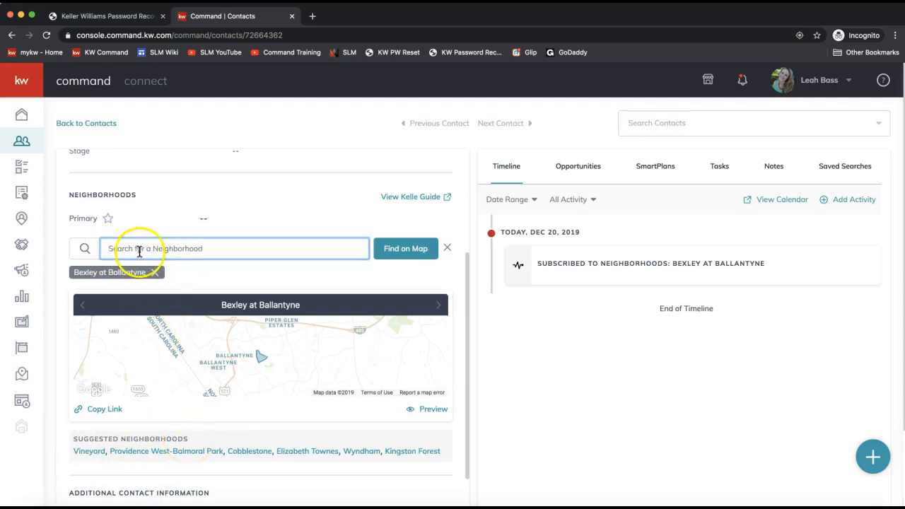
{"action": "left_click", "coordinate": [149, 453]}
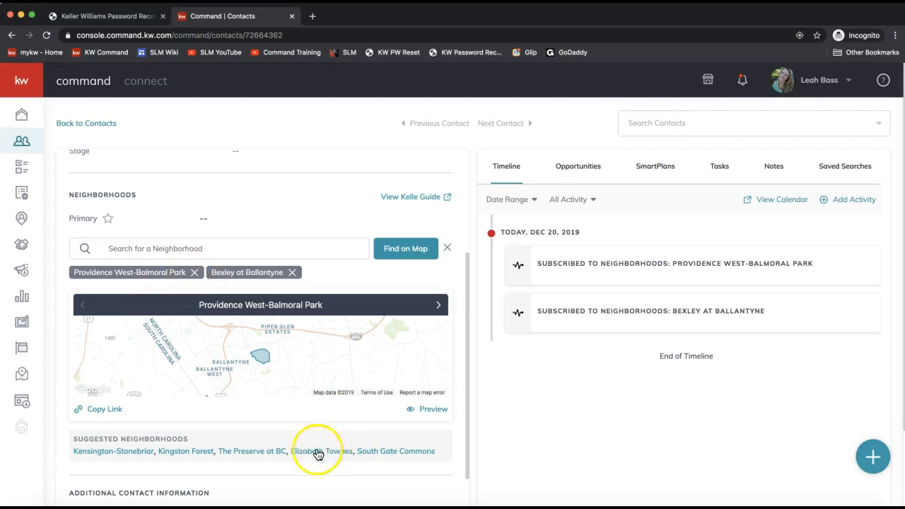
{"action": "left_click", "coordinate": [187, 450]}
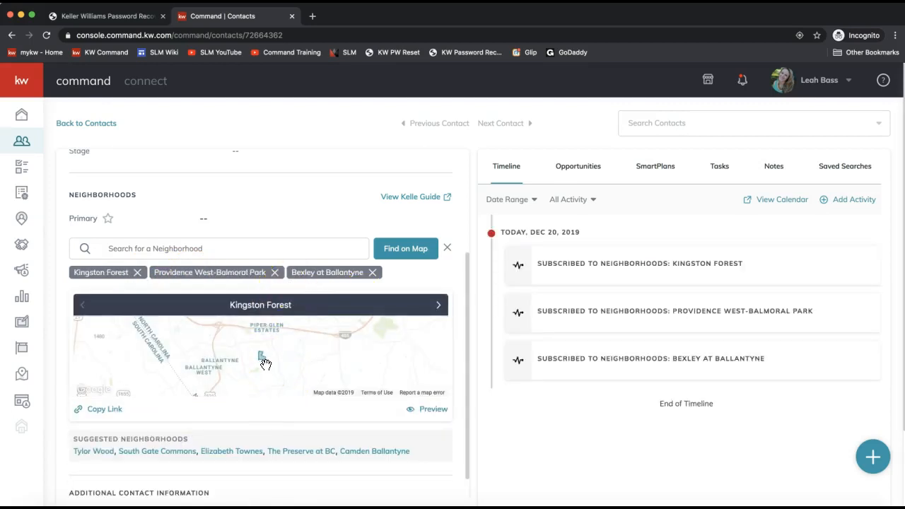
{"action": "left_click", "coordinate": [400, 252]}
- Center the map on Ballantyne Commons Parkway, Charlotte and zoom in to show neighborhood boundaries
{"action": "left_click", "coordinate": [399, 256]}
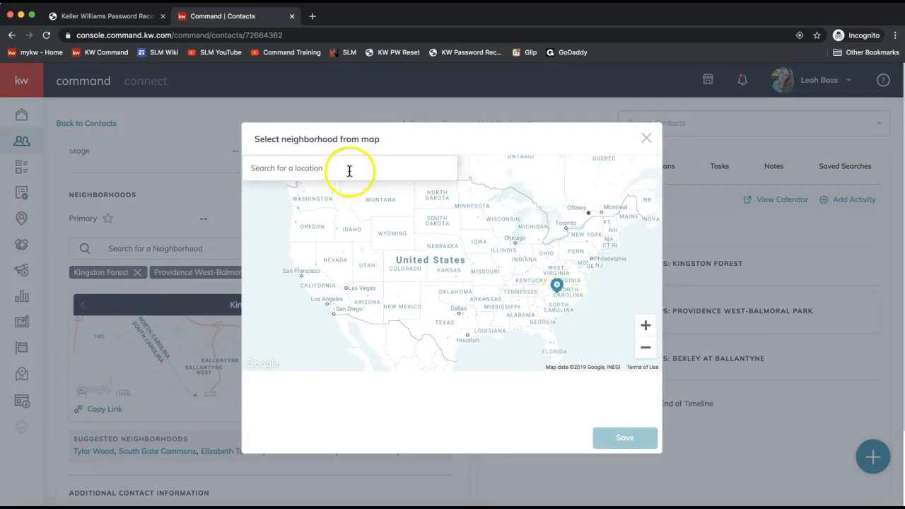
{"action": "left_click", "coordinate": [316, 167]}
{"action": "type", "text": "ballantyne"}
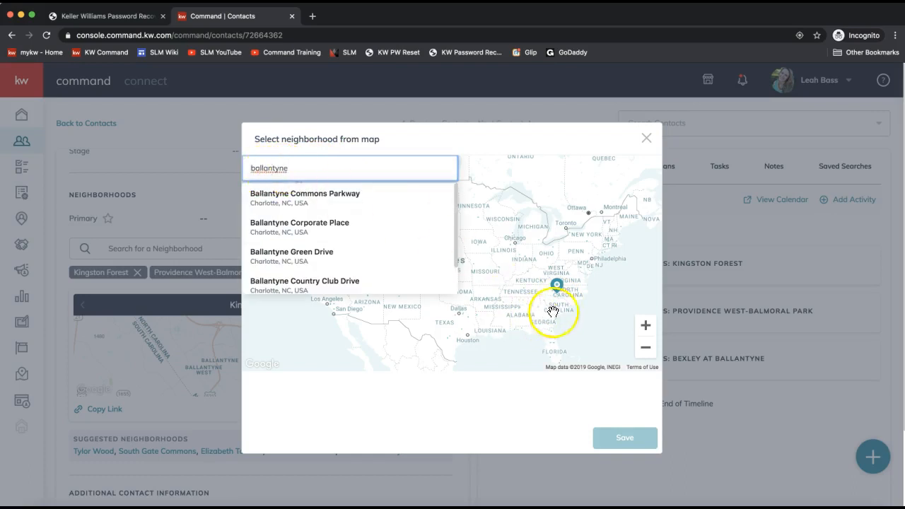
{"action": "left_click", "coordinate": [303, 203]}
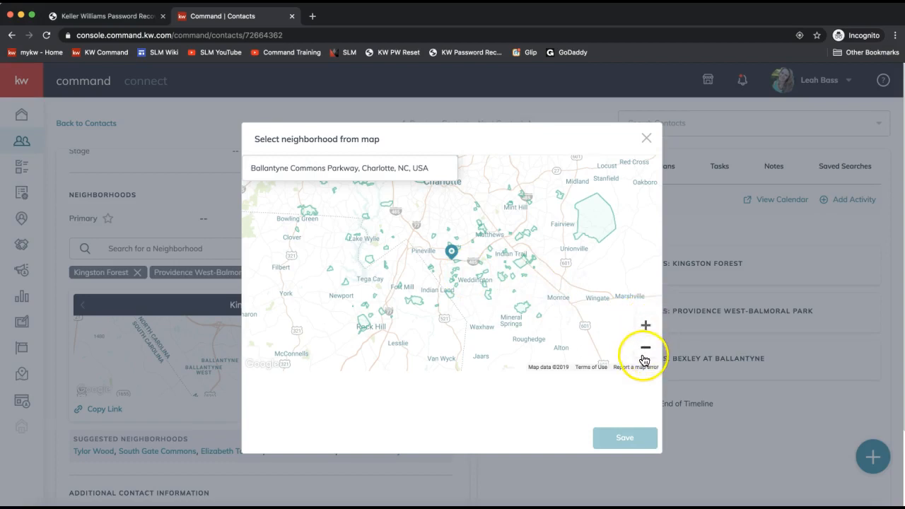
{"action": "left_click", "coordinate": [645, 327]}
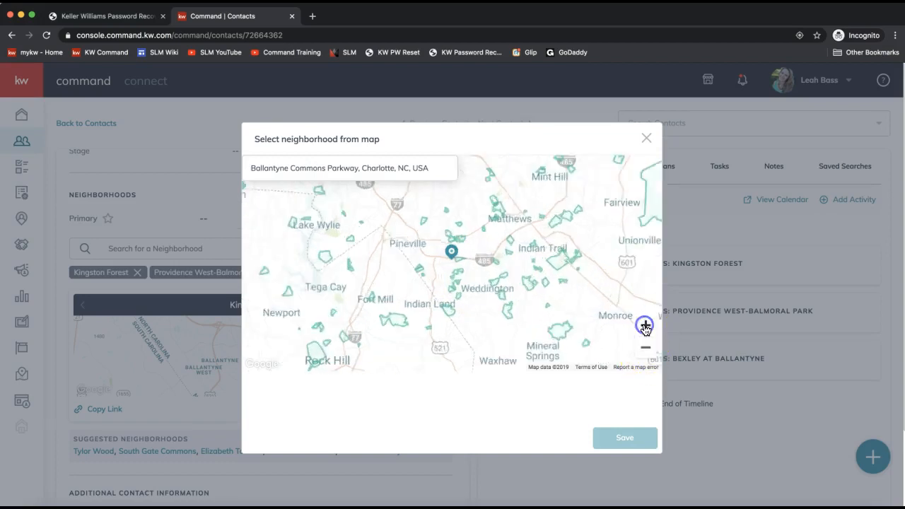
{"action": "left_click", "coordinate": [645, 326]}
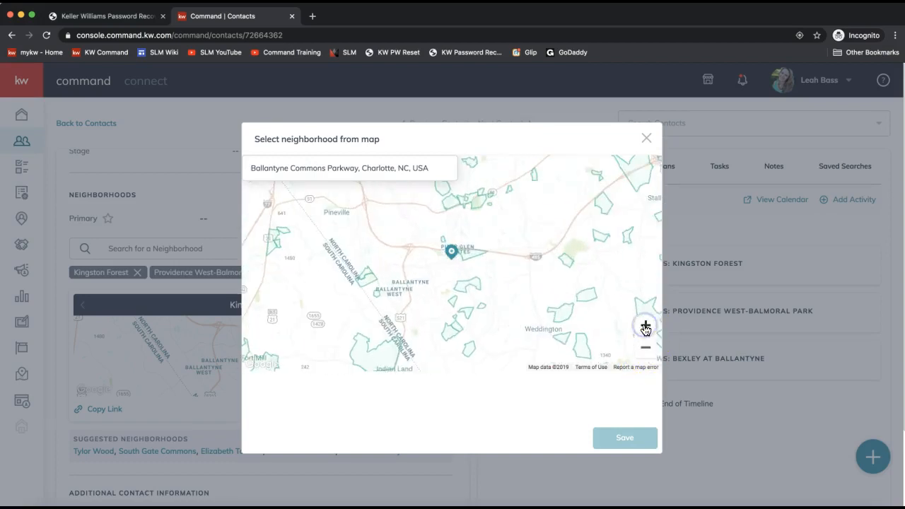
{"action": "left_click", "coordinate": [644, 327]}
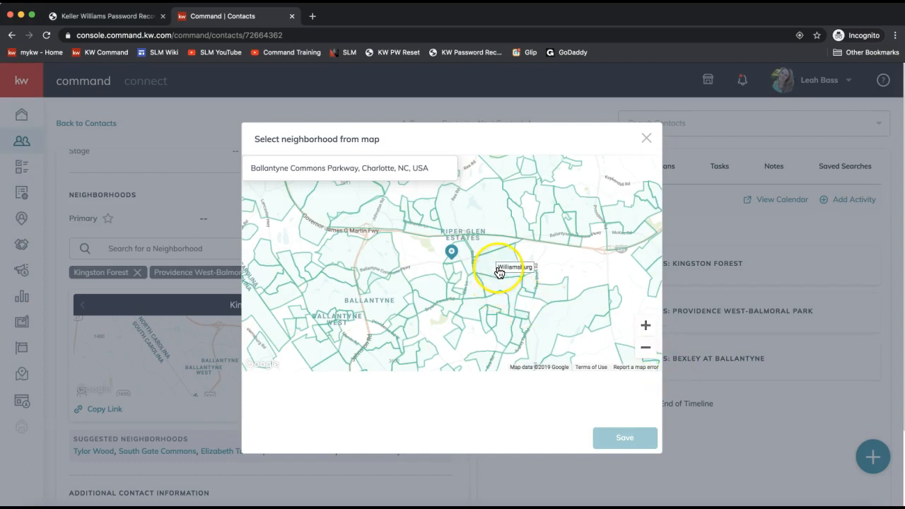
- Select Piper Glen, Providence Pointe and Ballantyne Country Club on the map and save
{"action": "left_click", "coordinate": [479, 227]}
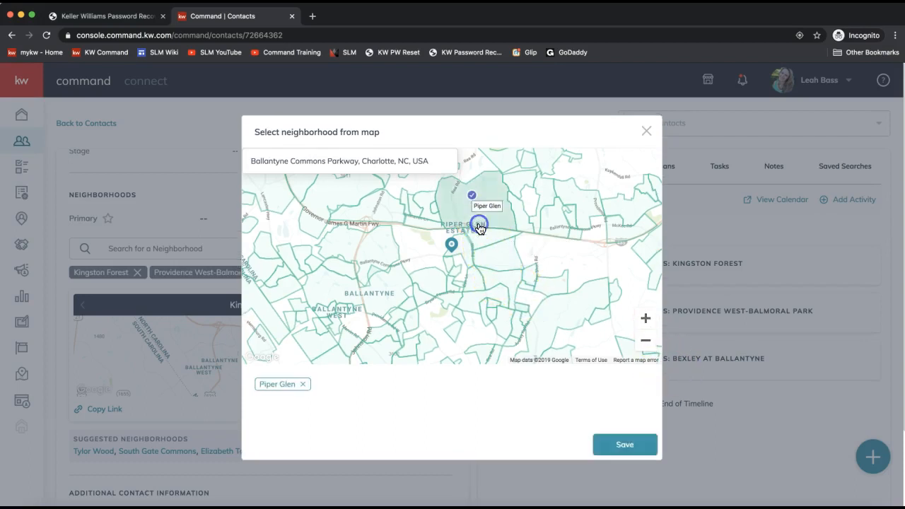
{"action": "left_click", "coordinate": [474, 223]}
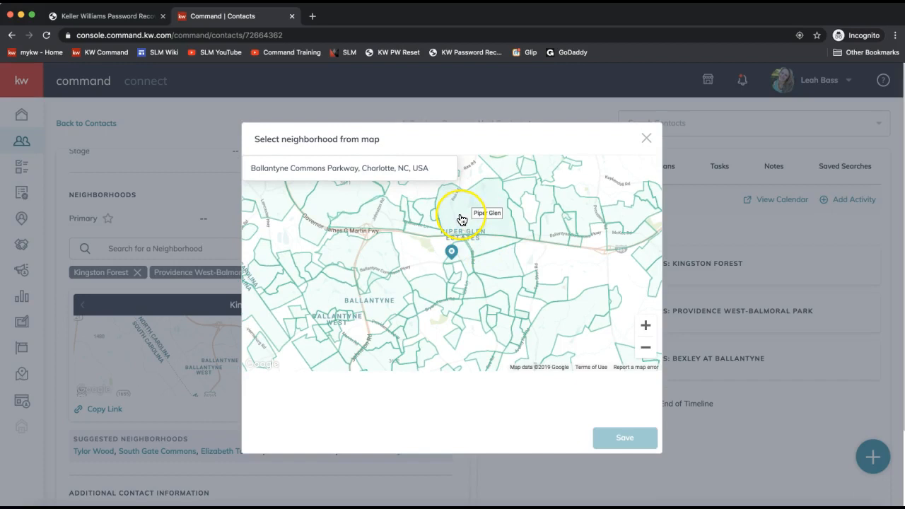
{"action": "left_click", "coordinate": [460, 219]}
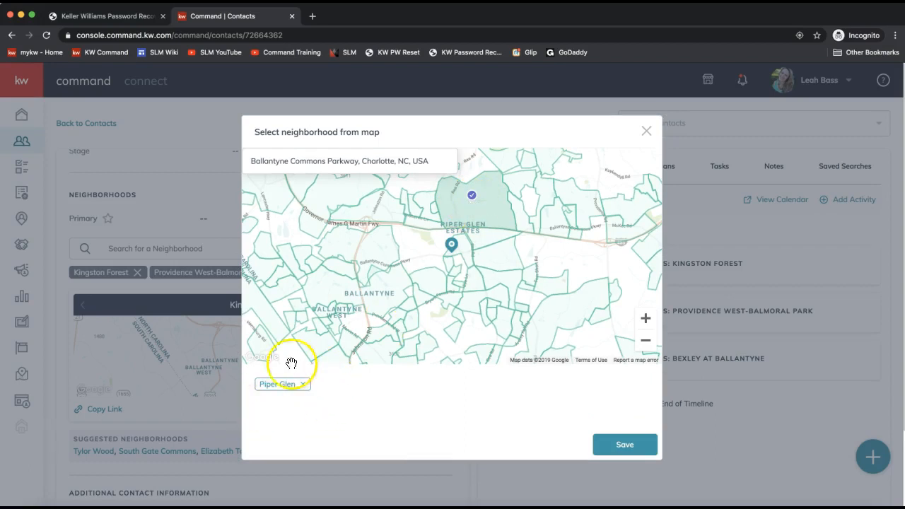
{"action": "left_click", "coordinate": [313, 347]}
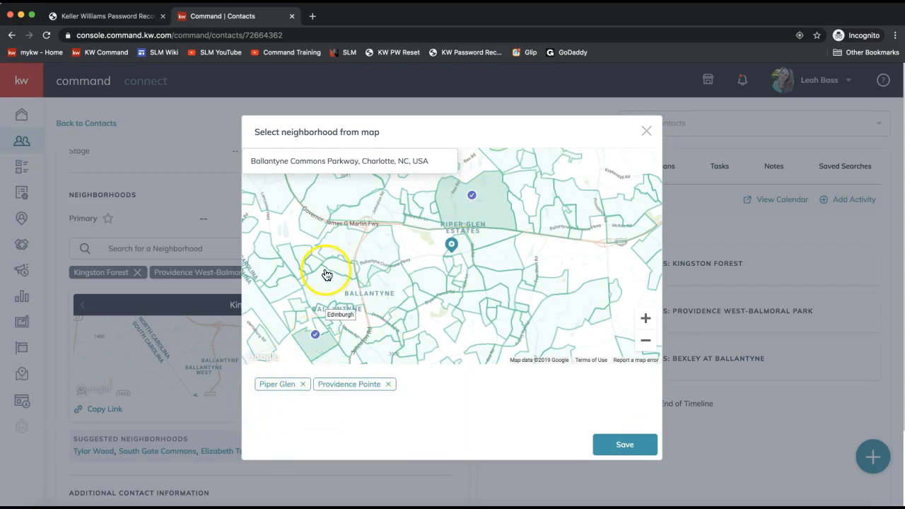
{"action": "left_click", "coordinate": [324, 293]}
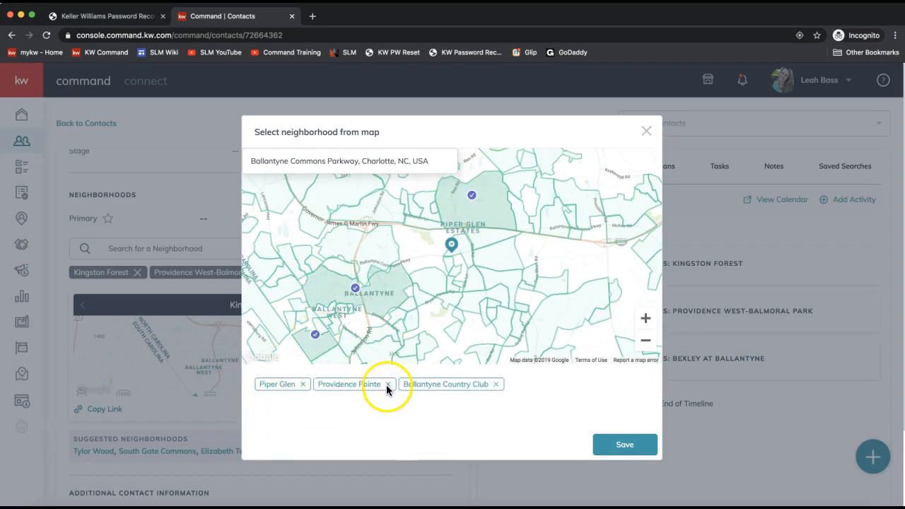
{"action": "left_click", "coordinate": [621, 445]}
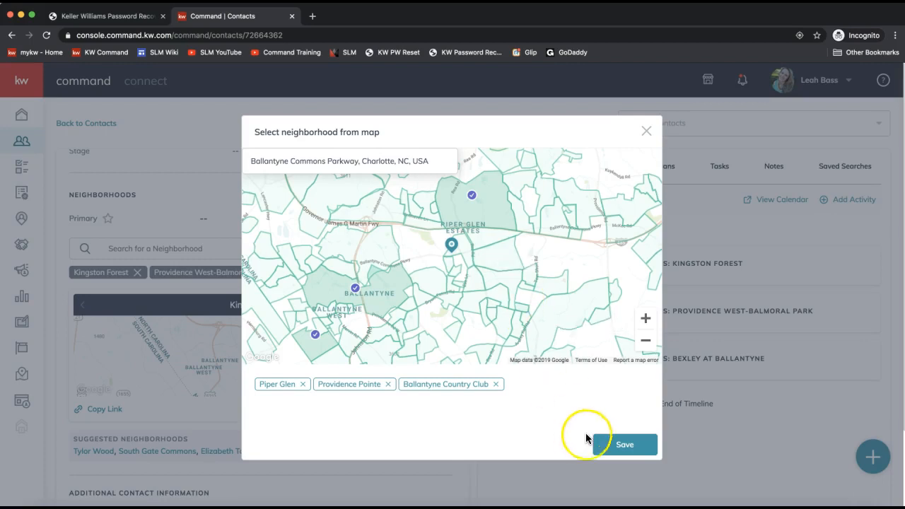
{"action": "left_click", "coordinate": [619, 447]}
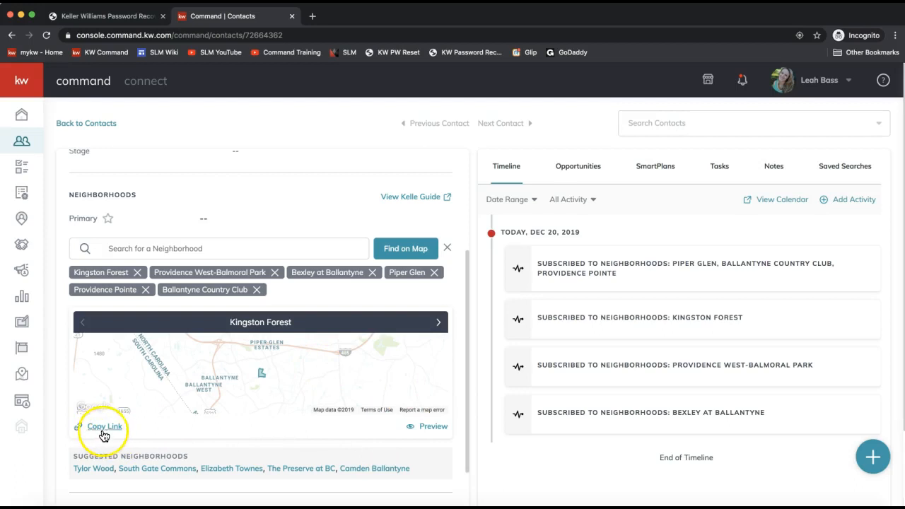
- Preview the contact's Kingston Forest neighborhood snapshot site from under the map card
{"action": "left_click", "coordinate": [433, 427]}
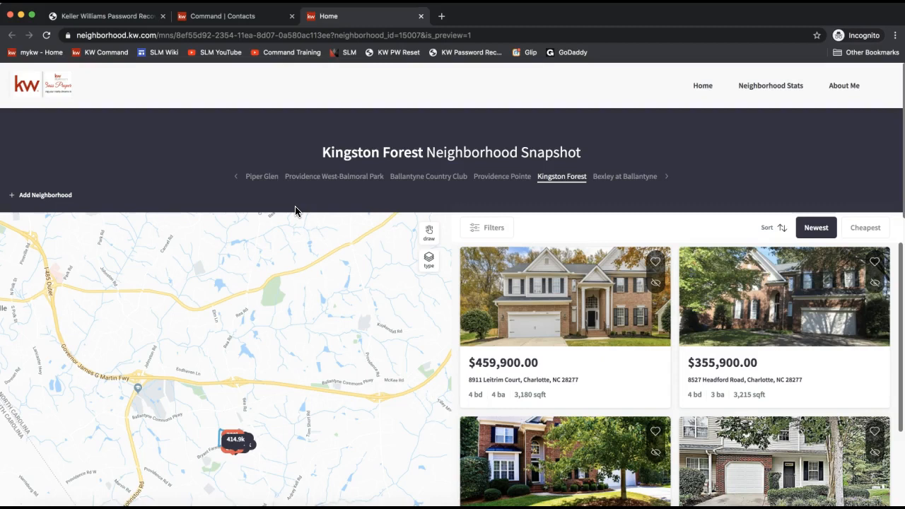
- Switch to the Providence Pointe snapshot and zoom the map to check listing prices
{"action": "left_click", "coordinate": [262, 182]}
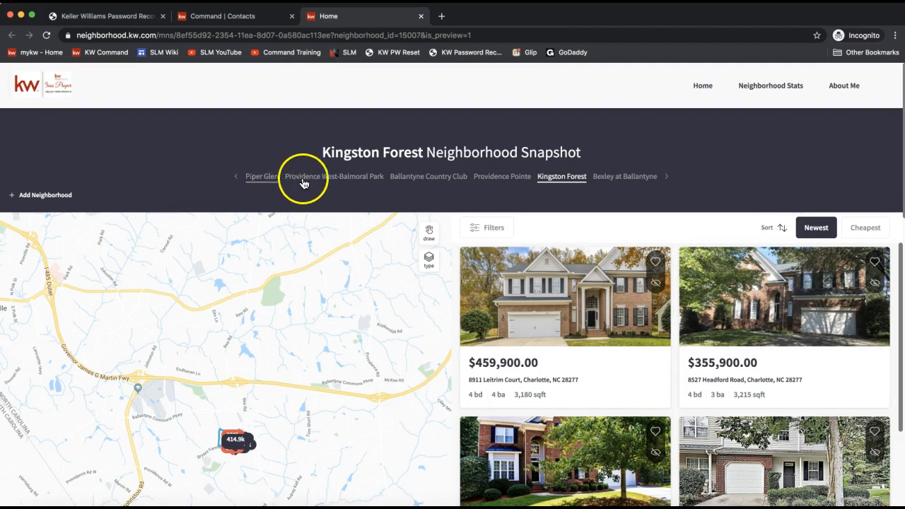
{"action": "left_click", "coordinate": [494, 178]}
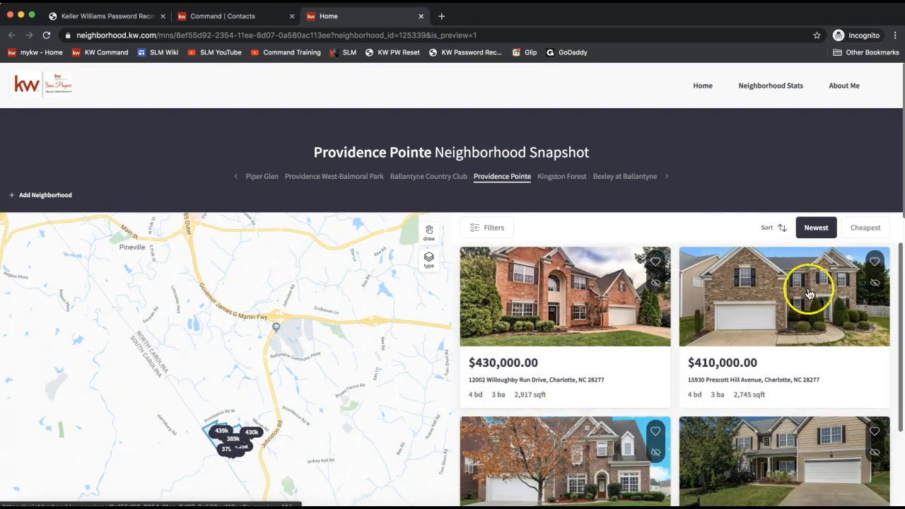
{"action": "left_click_drag", "start_coordinate": [228, 401], "coordinate": [223, 324]}
{"action": "double_click", "coordinate": [185, 344]}
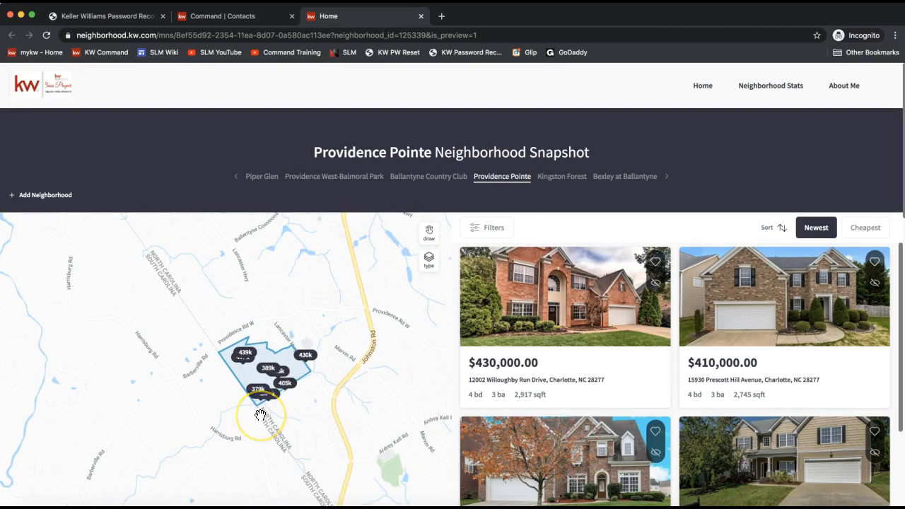
{"action": "left_click", "coordinate": [243, 342]}
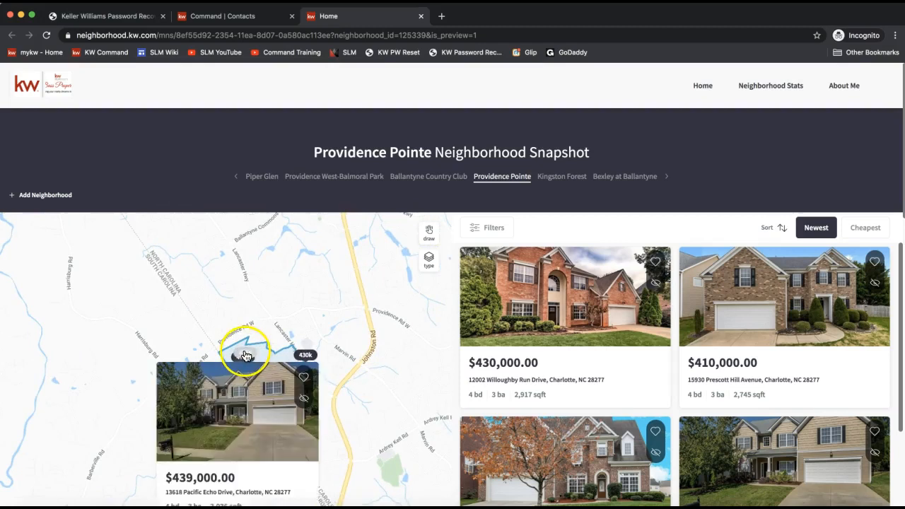
{"action": "left_click", "coordinate": [304, 352]}
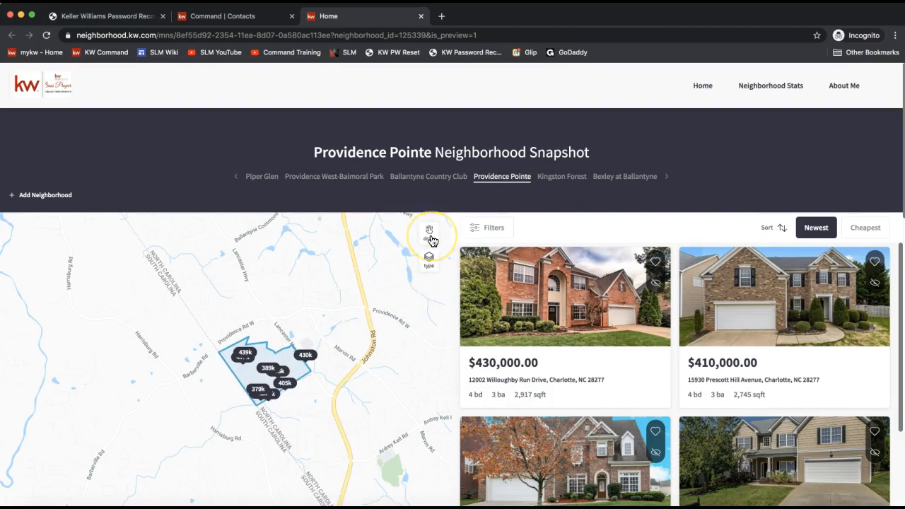
- Draw a custom search boundary around the neighborhood, then review and close the listing filters
{"action": "left_click", "coordinate": [429, 236]}
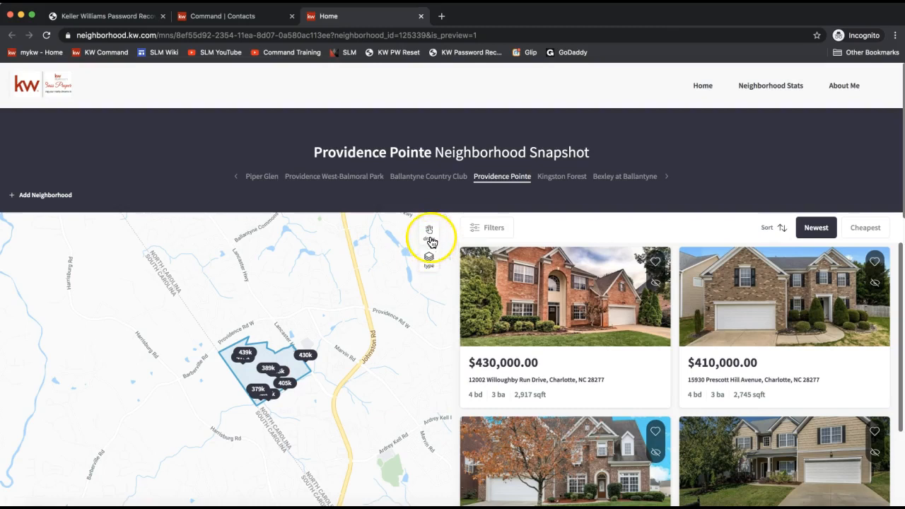
{"action": "left_click", "coordinate": [428, 240]}
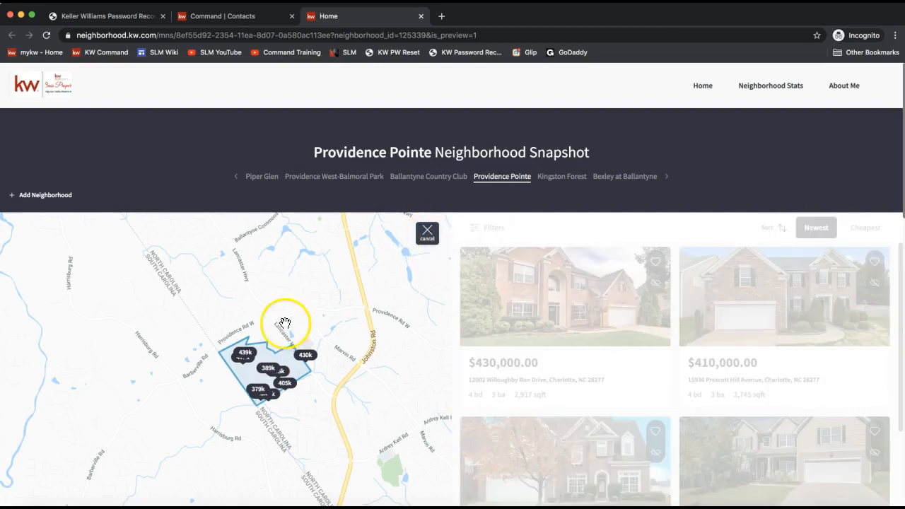
{"action": "mouse_move", "coordinate": [285, 261]}
{"action": "left_mouse_down"}
{"action": "mouse_move", "coordinate": [212, 262]}
{"action": "mouse_move", "coordinate": [245, 454]}
{"action": "mouse_move", "coordinate": [348, 458]}
{"action": "mouse_move", "coordinate": [367, 291]}
{"action": "mouse_move", "coordinate": [277, 260]}
{"action": "left_mouse_up"}
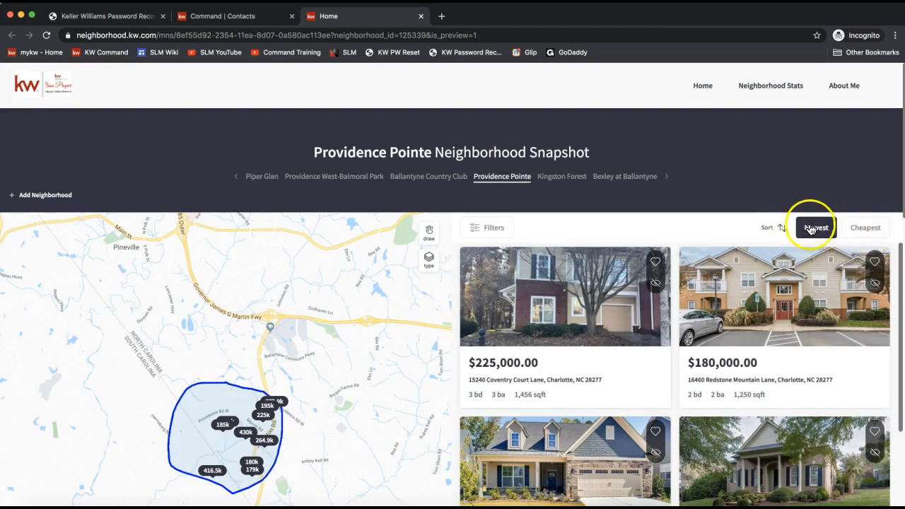
{"action": "left_click", "coordinate": [498, 230]}
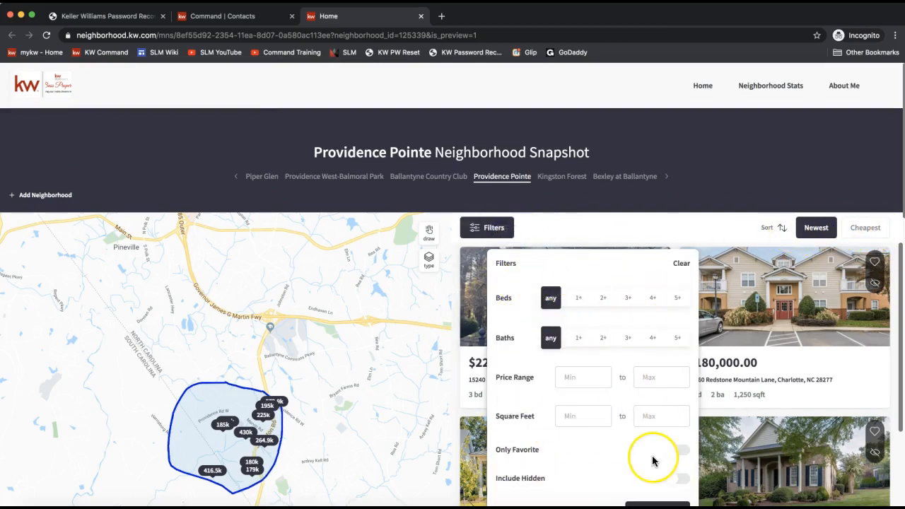
{"action": "scroll", "coordinate": [652, 460], "scroll_direction": "down", "scroll_amount": 1}
{"action": "scroll", "coordinate": [652, 460], "scroll_direction": "up", "scroll_amount": 1}
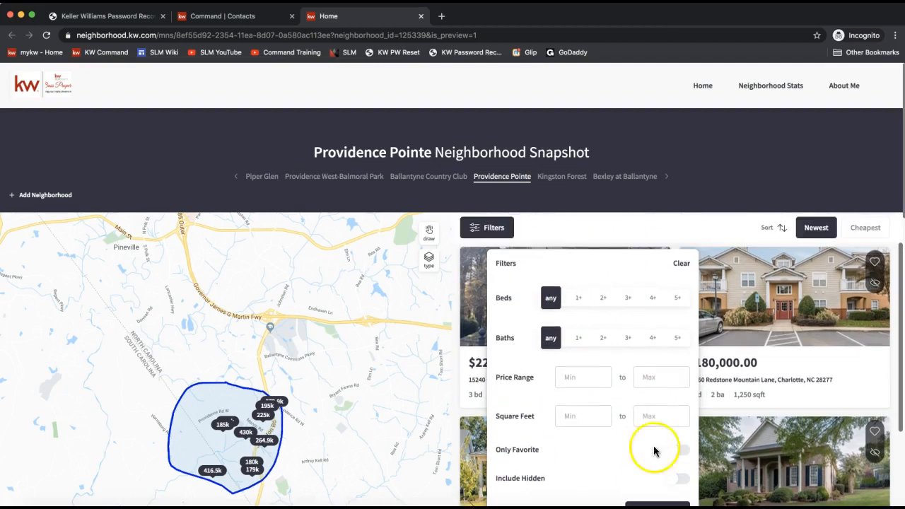
{"action": "left_click", "coordinate": [671, 227]}
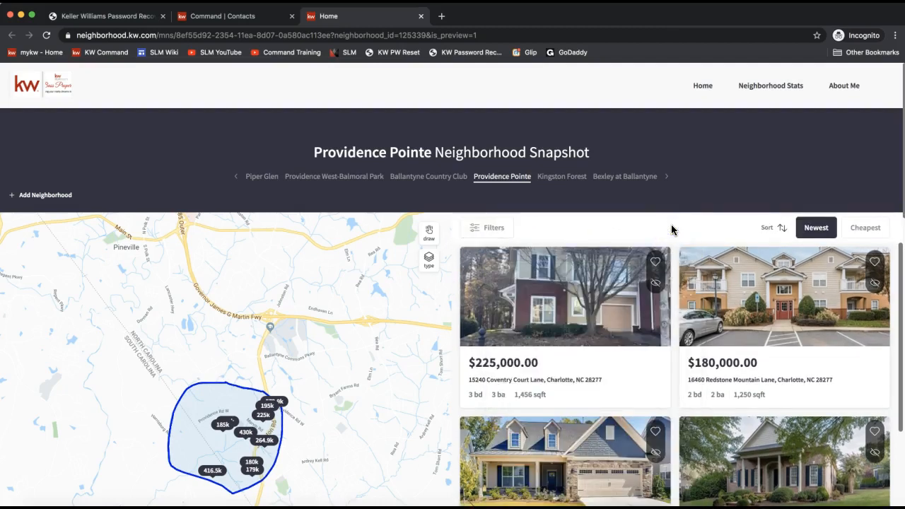
- Open the Piper Glen statistics and highlight the average home price and for-sale/pending counts
{"action": "left_click", "coordinate": [773, 86]}
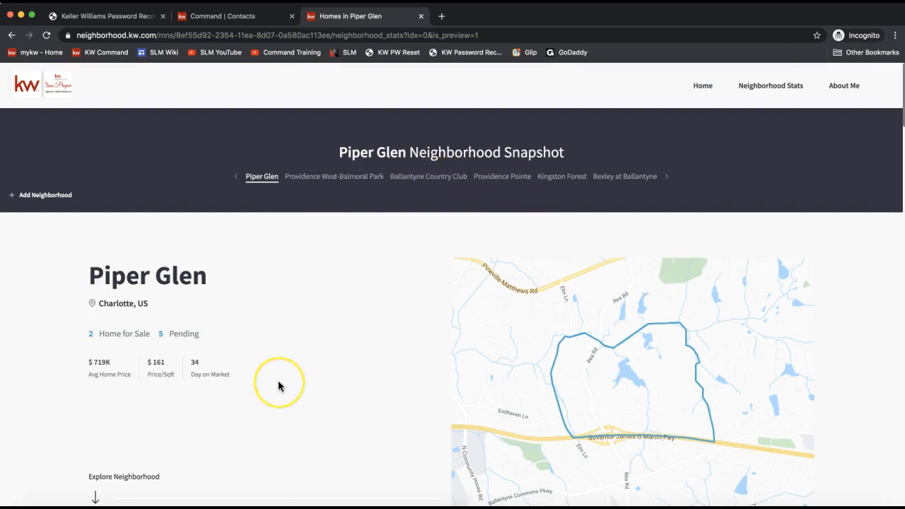
{"action": "scroll", "coordinate": [278, 386], "scroll_direction": "down", "scroll_amount": 3}
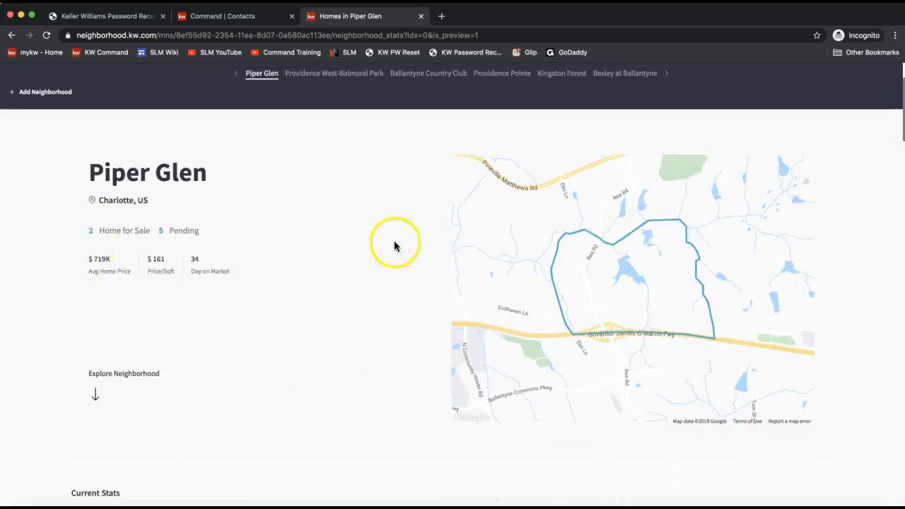
{"action": "left_click", "coordinate": [100, 259]}
{"action": "double_click", "coordinate": [101, 260]}
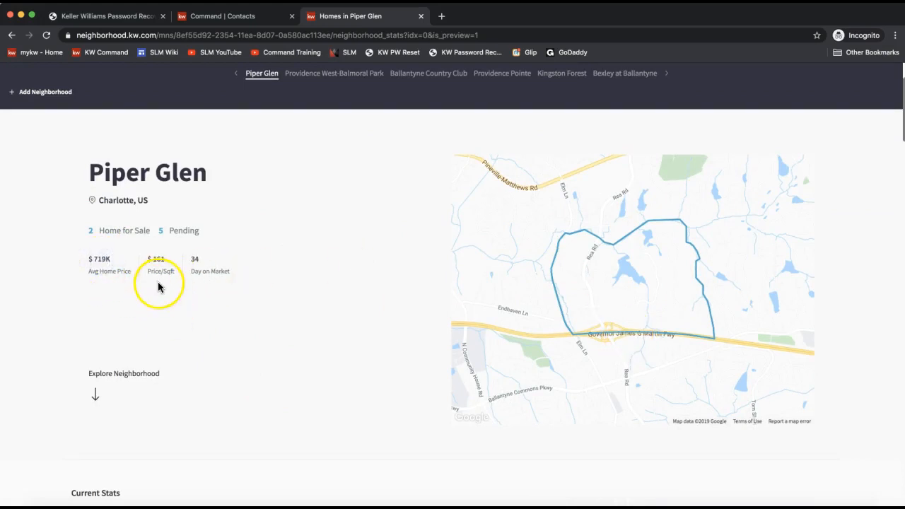
{"action": "left_click_drag", "start_coordinate": [200, 230], "coordinate": [89, 230]}
{"action": "left_click", "coordinate": [231, 231]}
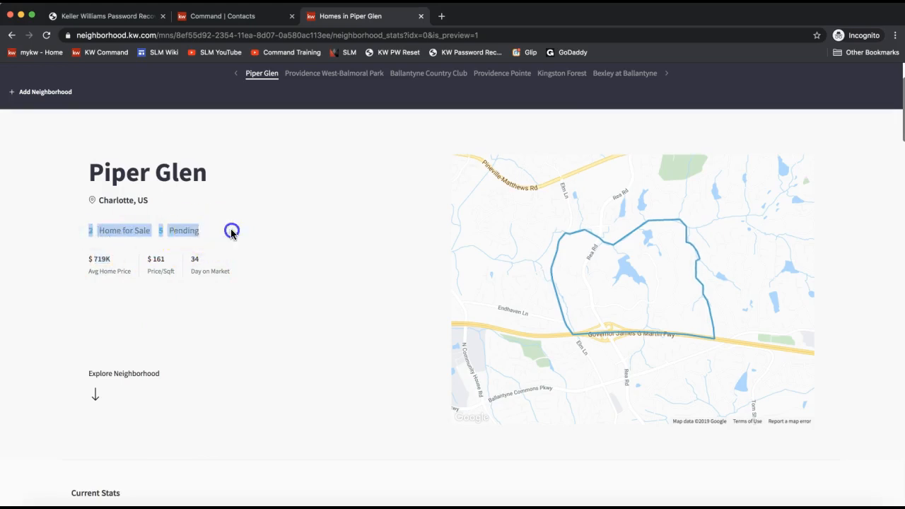
- Point out the Current Stats heading, then move past Sold Stats to Transit & Commute
{"action": "scroll", "coordinate": [197, 277], "scroll_direction": "down", "scroll_amount": 5}
{"action": "scroll", "coordinate": [197, 276], "scroll_direction": "down", "scroll_amount": 5}
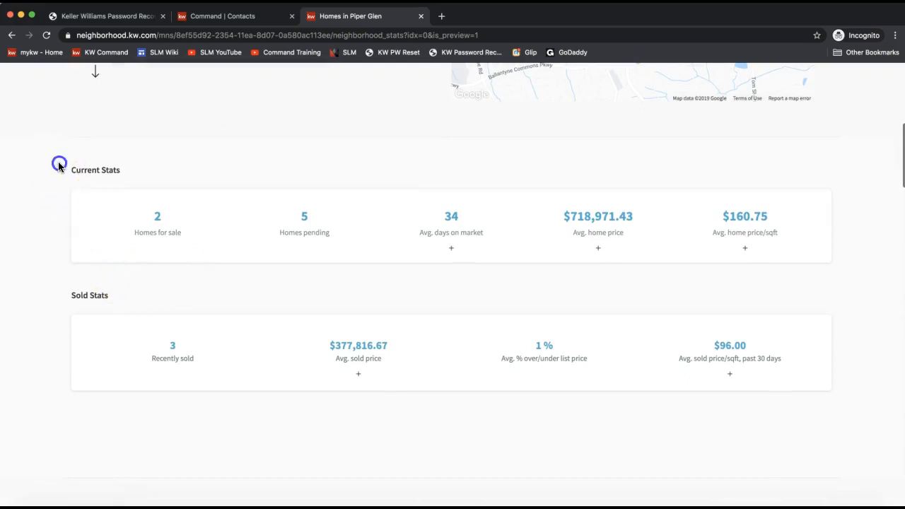
{"action": "left_click_drag", "start_coordinate": [57, 161], "coordinate": [141, 165]}
{"action": "scroll", "coordinate": [98, 317], "scroll_direction": "down", "scroll_amount": 8}
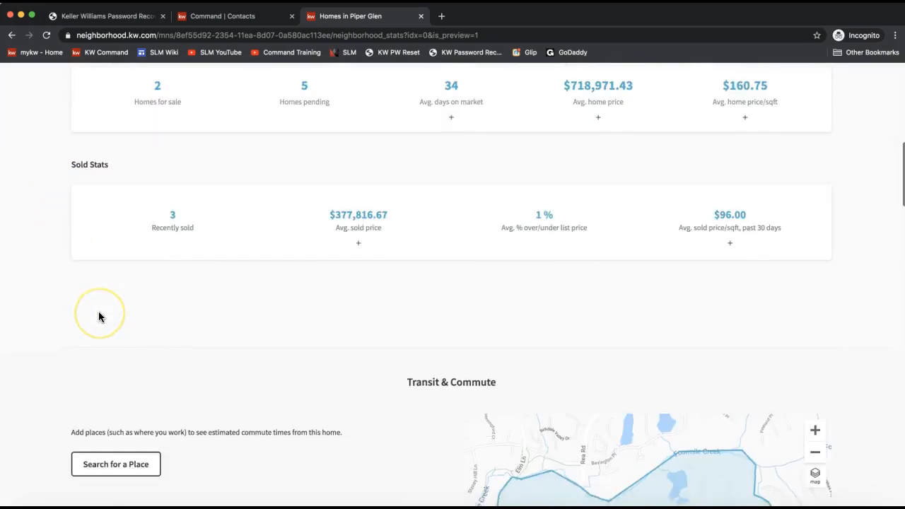
{"action": "scroll", "coordinate": [322, 328], "scroll_direction": "down", "scroll_amount": 4}
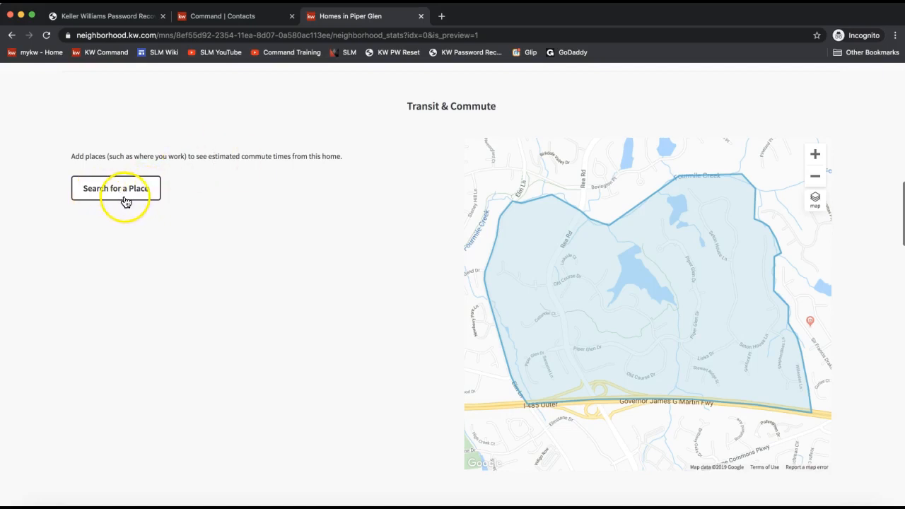
- Search 'Bank of' and add Bank of America Stadium as a commute location
{"action": "left_click", "coordinate": [102, 198]}
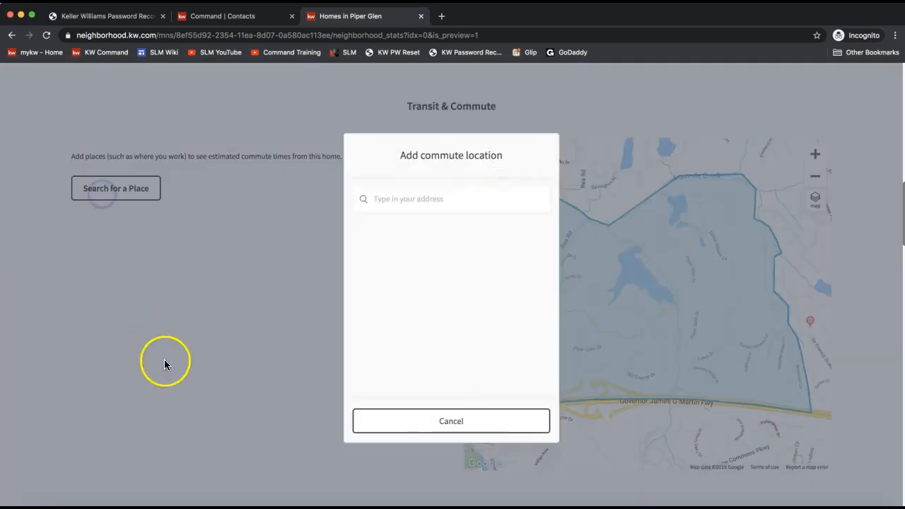
{"action": "left_click", "coordinate": [431, 193]}
{"action": "type", "text": "Bank of"}
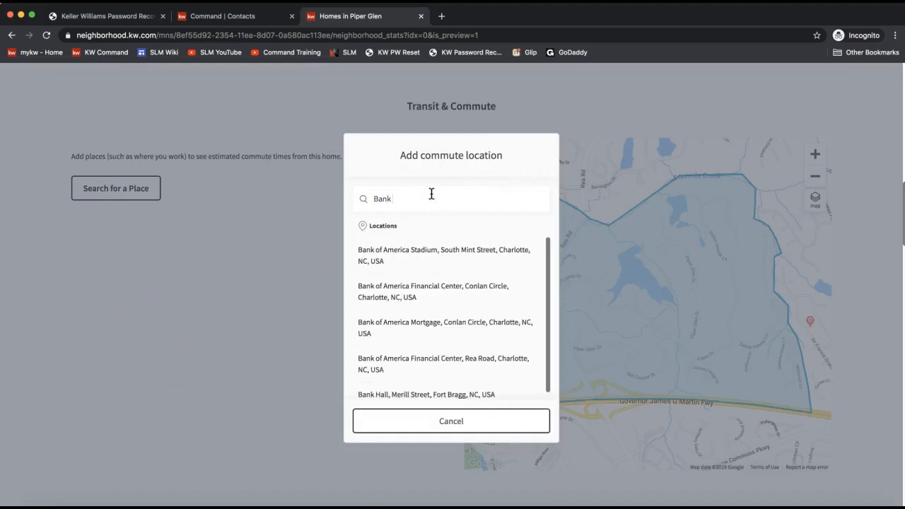
{"action": "left_click", "coordinate": [392, 256]}
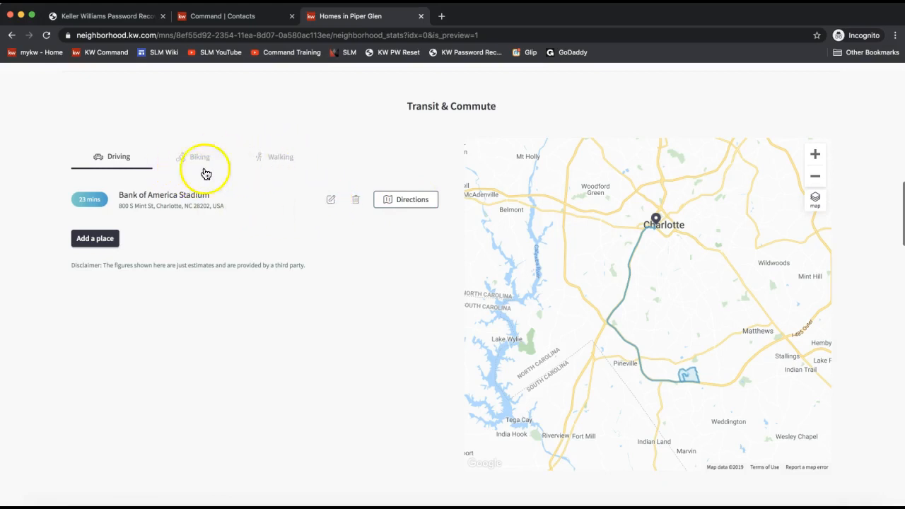
- Show the TPC Piper Glen place highlighted on the snapshot map
{"action": "scroll", "coordinate": [243, 242], "scroll_direction": "down", "scroll_amount": 5}
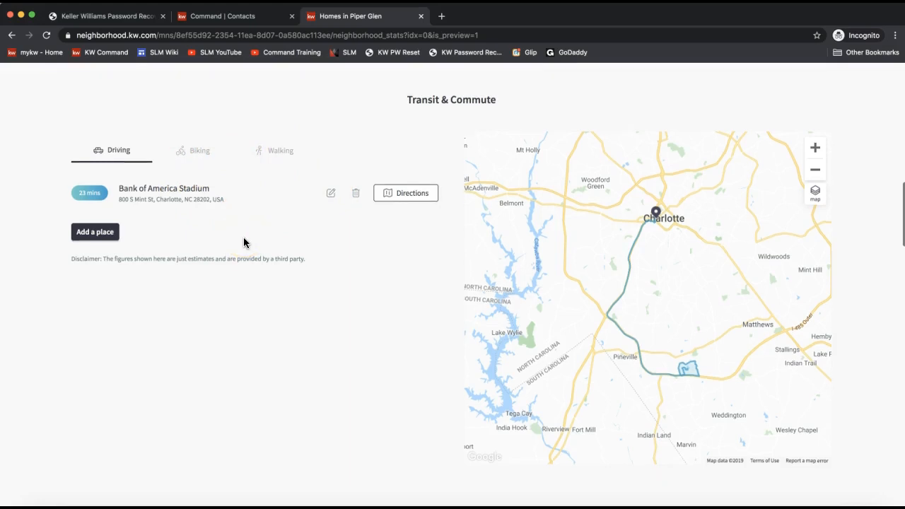
{"action": "scroll", "coordinate": [243, 242], "scroll_direction": "down", "scroll_amount": 4}
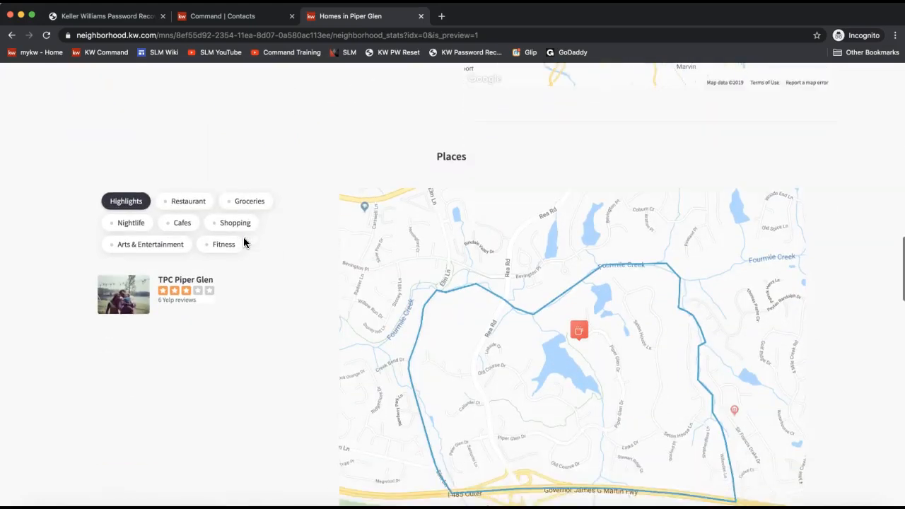
{"action": "left_click", "coordinate": [243, 253]}
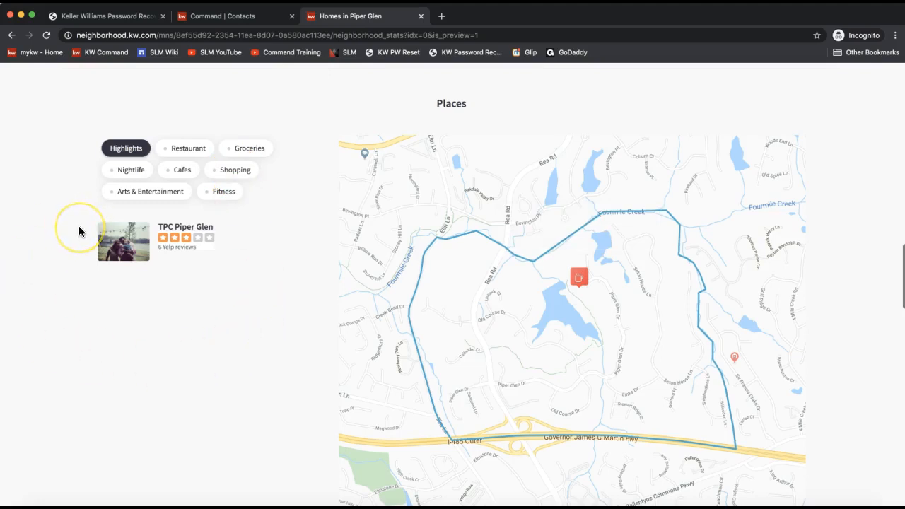
{"action": "mouse_move", "coordinate": [240, 253]}
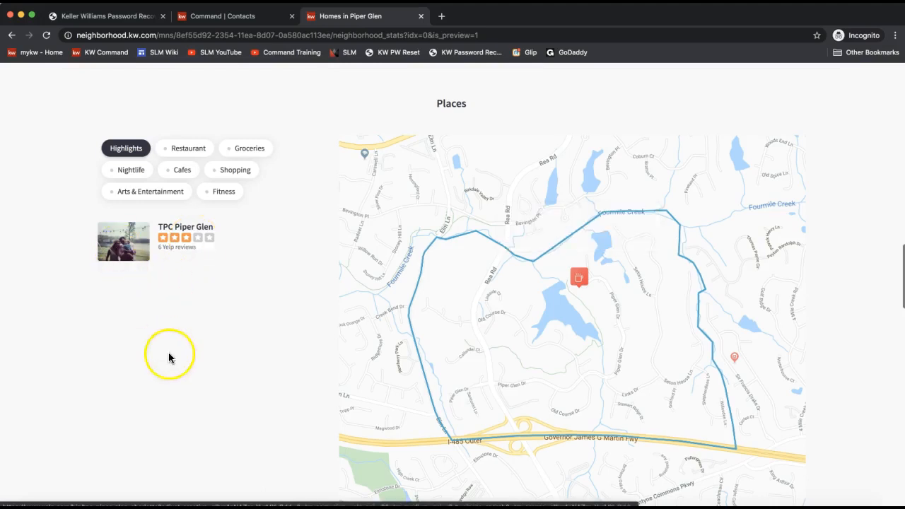
- Look through Homes for Sale, Recently Sold, Nearby Neighborhoods and the footer, then return to the top
{"action": "scroll", "coordinate": [167, 358], "scroll_direction": "down", "scroll_amount": 5}
{"action": "scroll", "coordinate": [171, 362], "scroll_direction": "down", "scroll_amount": 4}
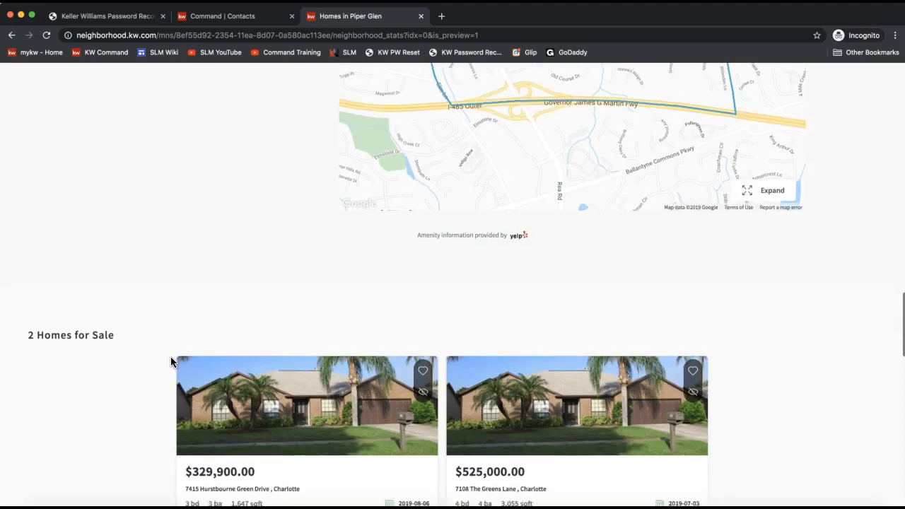
{"action": "scroll", "coordinate": [171, 362], "scroll_direction": "down", "scroll_amount": 4}
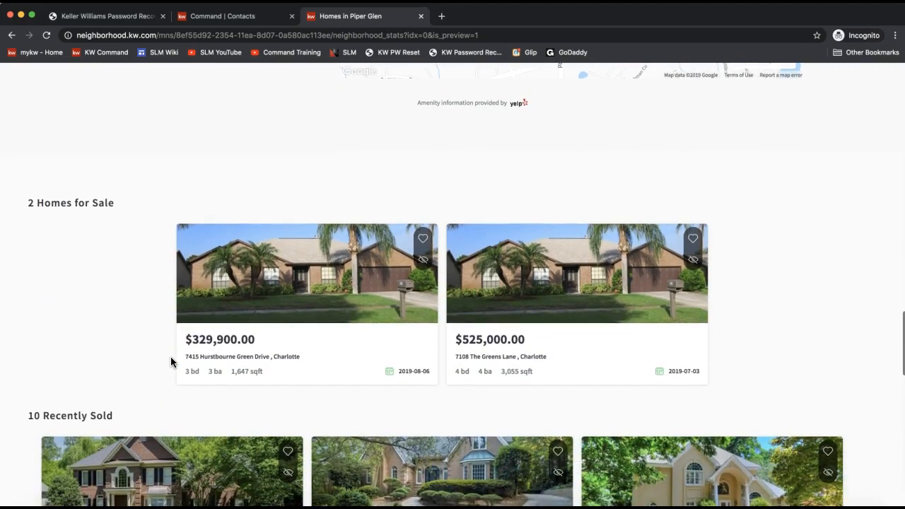
{"action": "scroll", "coordinate": [170, 362], "scroll_direction": "down", "scroll_amount": 4}
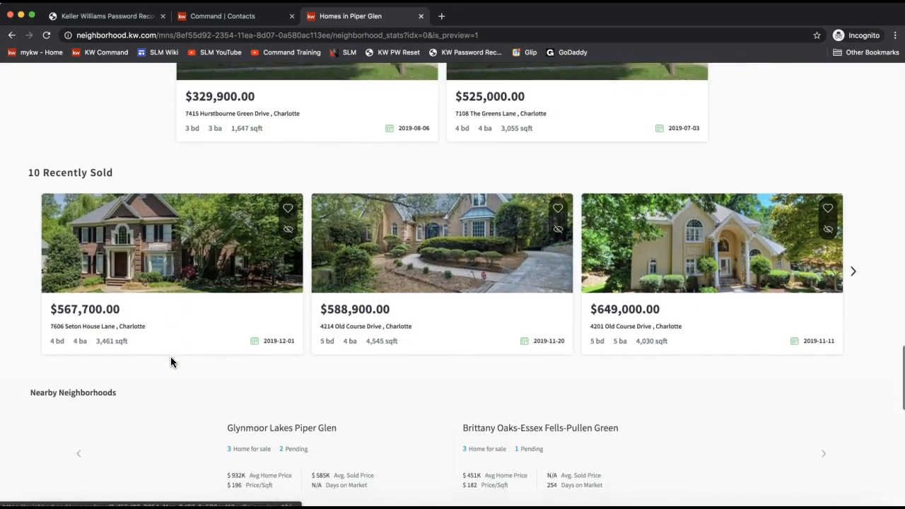
{"action": "scroll", "coordinate": [170, 362], "scroll_direction": "down", "scroll_amount": 1}
{"action": "scroll", "coordinate": [170, 363], "scroll_direction": "down", "scroll_amount": 1}
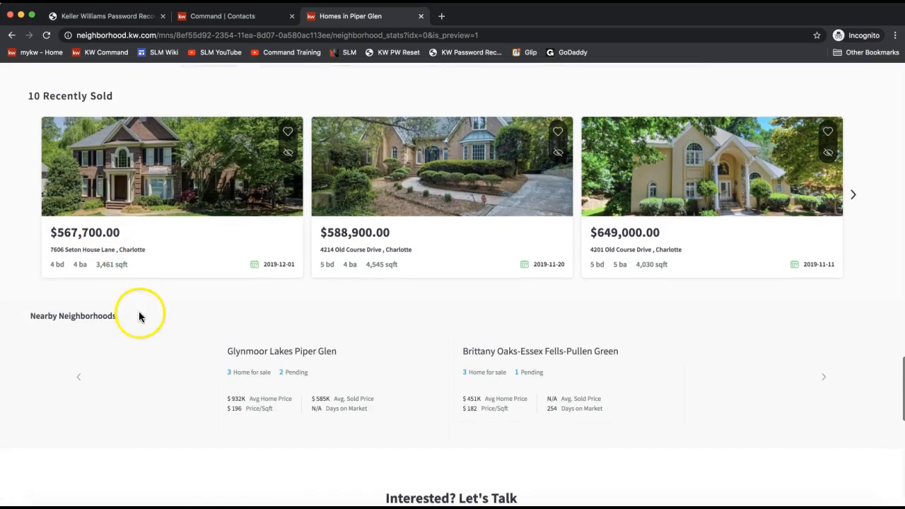
{"action": "left_click_drag", "start_coordinate": [40, 316], "coordinate": [135, 320]}
{"action": "scroll", "coordinate": [337, 384], "scroll_direction": "down", "scroll_amount": 10}
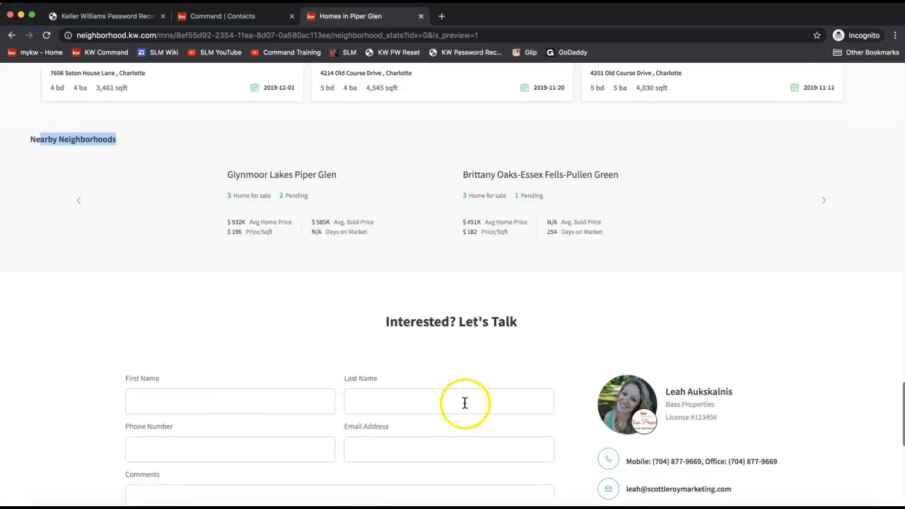
{"action": "scroll", "coordinate": [460, 344], "scroll_direction": "down", "scroll_amount": 7}
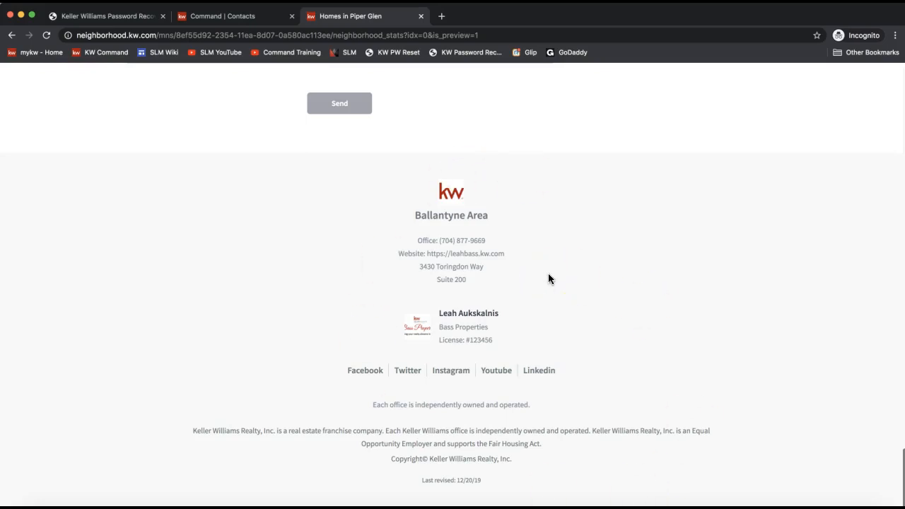
{"action": "scroll", "coordinate": [548, 278], "scroll_direction": "up", "scroll_amount": 20}
{"action": "scroll", "coordinate": [549, 278], "scroll_direction": "up", "scroll_amount": 10}
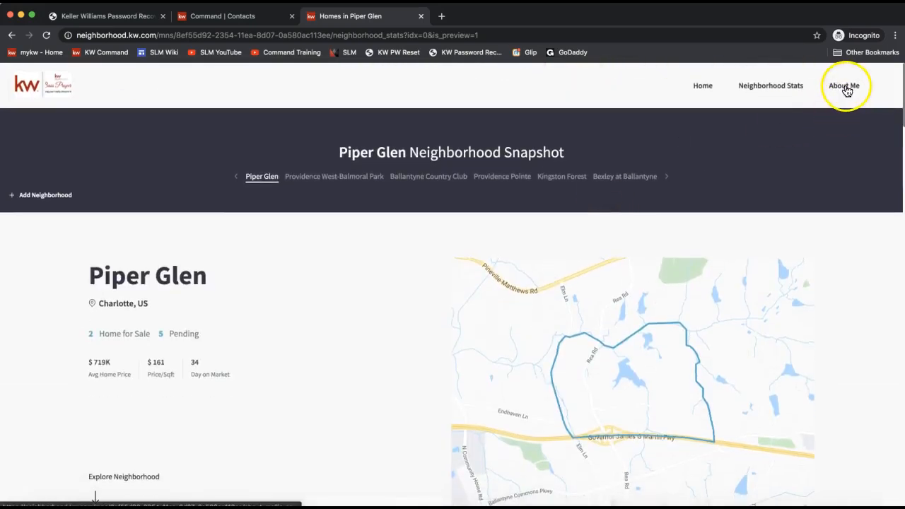
- Open the About Me page and look over its Interested? Let's Talk form and agent details
{"action": "left_click", "coordinate": [844, 87]}
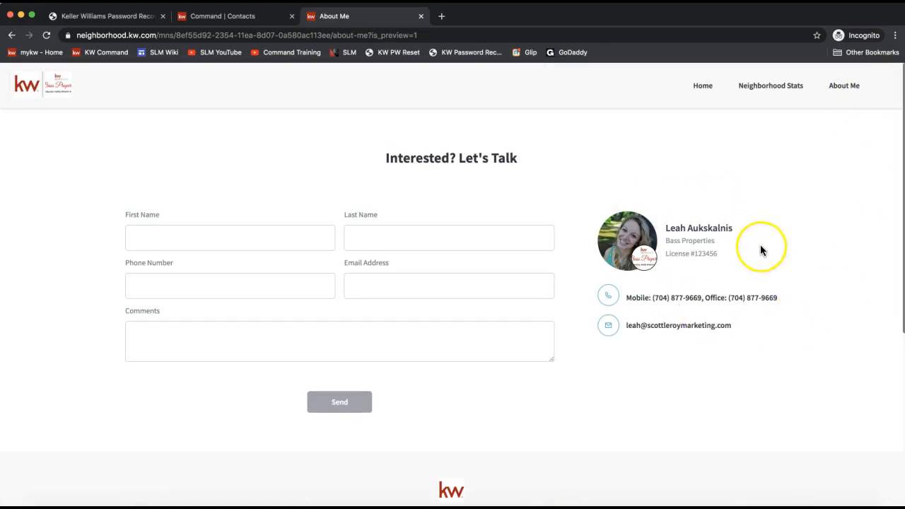
{"action": "scroll", "coordinate": [760, 250], "scroll_direction": "down", "scroll_amount": 3}
{"action": "scroll", "coordinate": [759, 250], "scroll_direction": "up", "scroll_amount": 2}
{"action": "scroll", "coordinate": [760, 250], "scroll_direction": "down", "scroll_amount": 1}
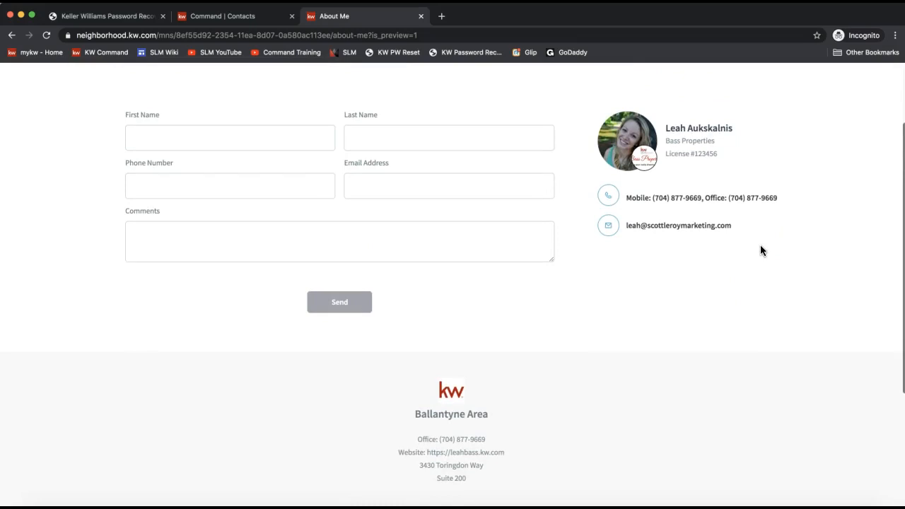
{"action": "scroll", "coordinate": [761, 250], "scroll_direction": "up", "scroll_amount": 3}
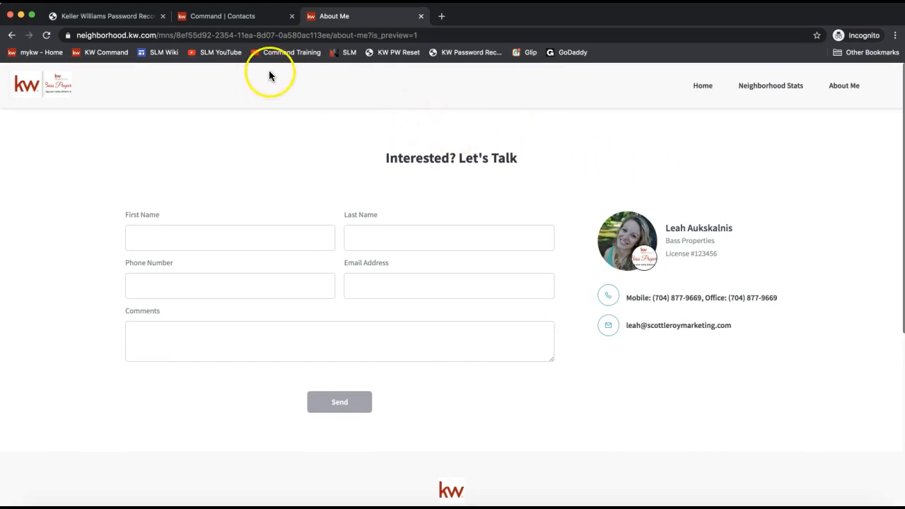
- Copy the neighborhood snapshot link from the contact record and bring the Gmail compose window alongside
{"action": "left_click", "coordinate": [214, 20]}
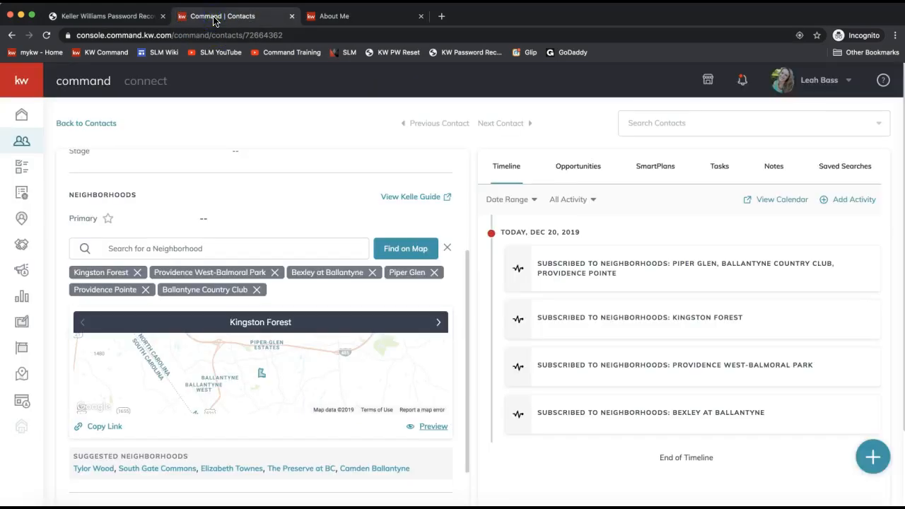
{"action": "scroll", "coordinate": [216, 207], "scroll_direction": "down", "scroll_amount": 2}
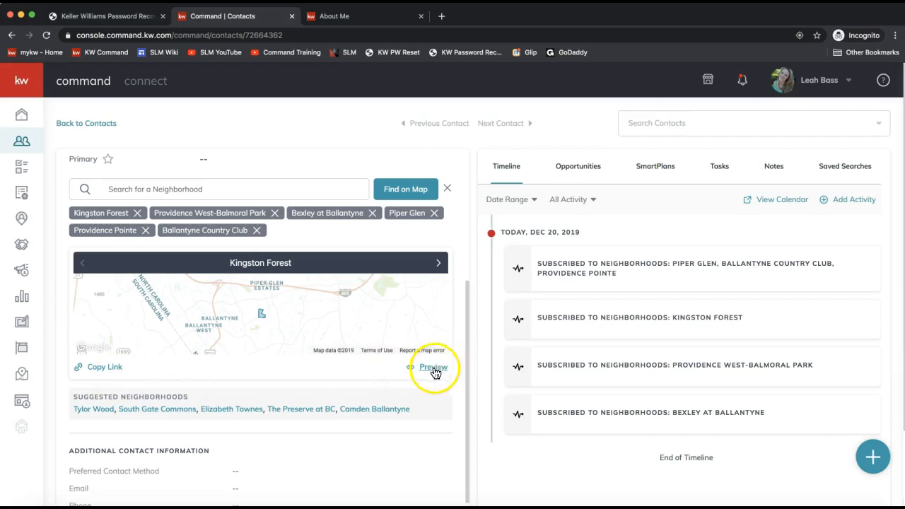
{"action": "left_click", "coordinate": [101, 371]}
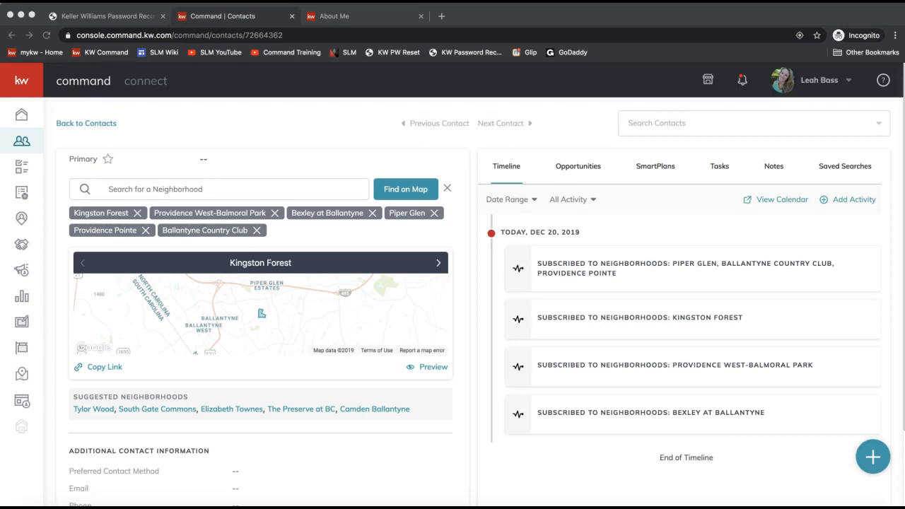
{"action": "left_click_drag", "start_coordinate": [904, 83], "coordinate": [497, 17]}
- Write a greeting to the contact and a paragraph introducing the neighborhood website, stats and more
{"action": "left_click", "coordinate": [115, 151]}
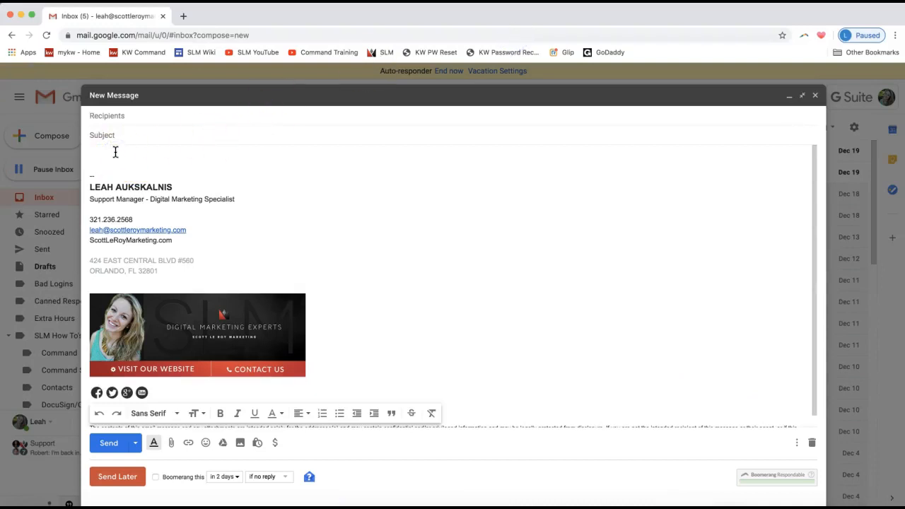
{"action": "type", "text": "Hello Santa!"}
{"action": "key", "text": "Return"}
{"action": "key", "text": "Return"}
{"action": "type", "text": "Below please"}
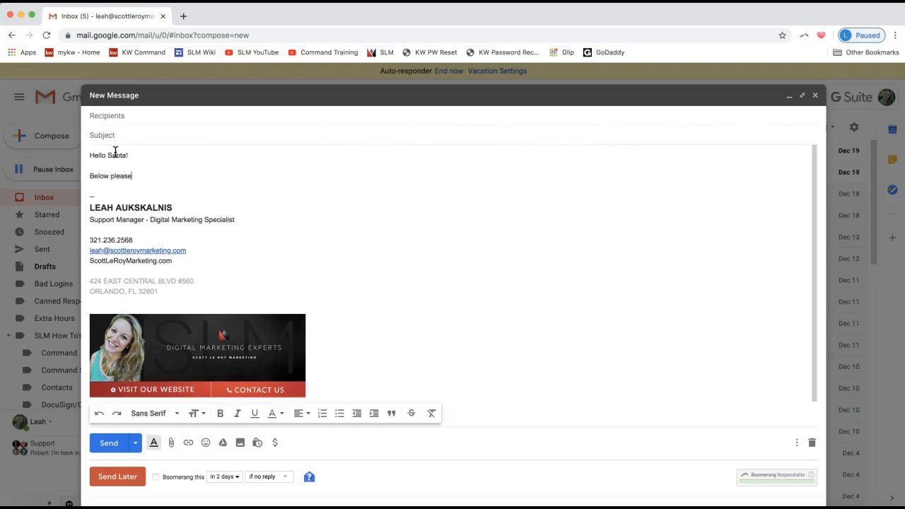
{"action": "type", "text": " find a neig"}
{"action": "key", "text": "BackSpace"}
{"action": "key", "text": "BackSpace"}
{"action": "key", "text": "BackSpace"}
{"action": "key", "text": "BackSpace"}
{"action": "type", "text": "website I created for you"}
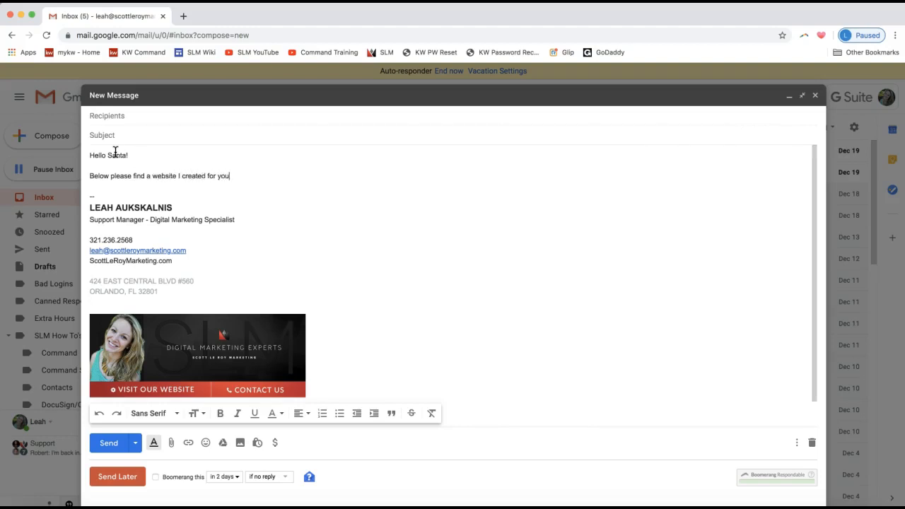
{"action": "type", "text": " to search through the neighborhoods "}
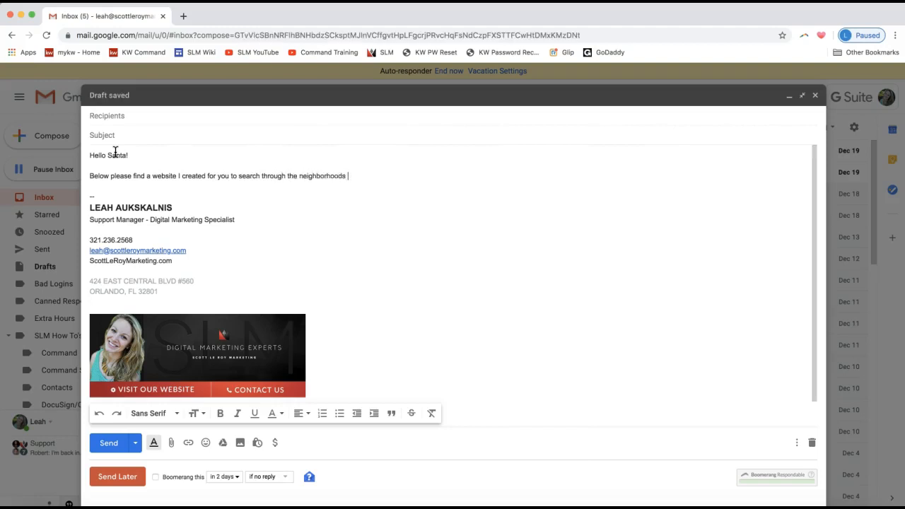
{"action": "type", "text": "you are interested to find homes for sales"}
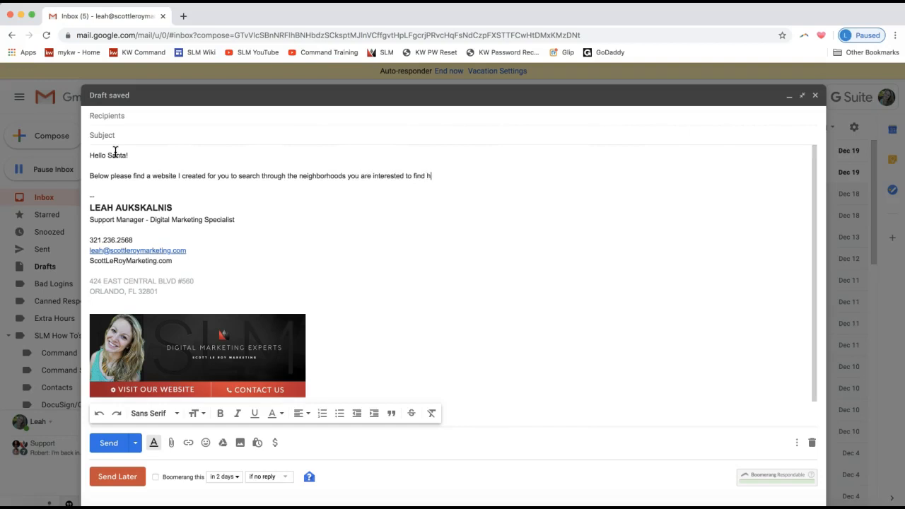
{"action": "key", "text": "BackSpace"}
{"action": "type", "text": ", neighbo"}
{"action": "key", "text": "BackSpace"}
{"action": "type", "text": "rhood stats and more!"}
- Correct 'neighborhood' spelling and add a closing line inviting any questions at all
{"action": "left_click", "coordinate": [490, 176]}
{"action": "left_click", "coordinate": [506, 194]}
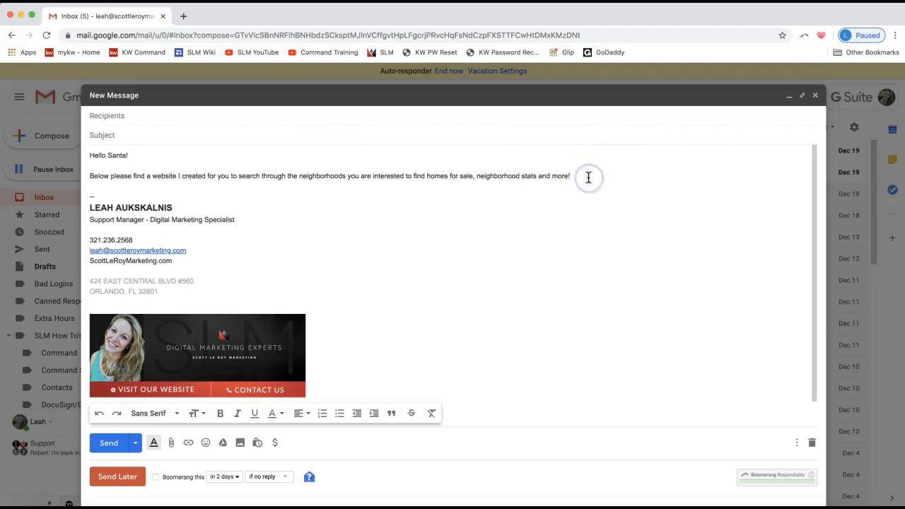
{"action": "key", "text": "Return"}
{"action": "key", "text": "Return"}
{"action": "type", "text": "Let me kno"}
{"action": "key", "text": "Tab"}
{"action": "type", "text": "all!"}
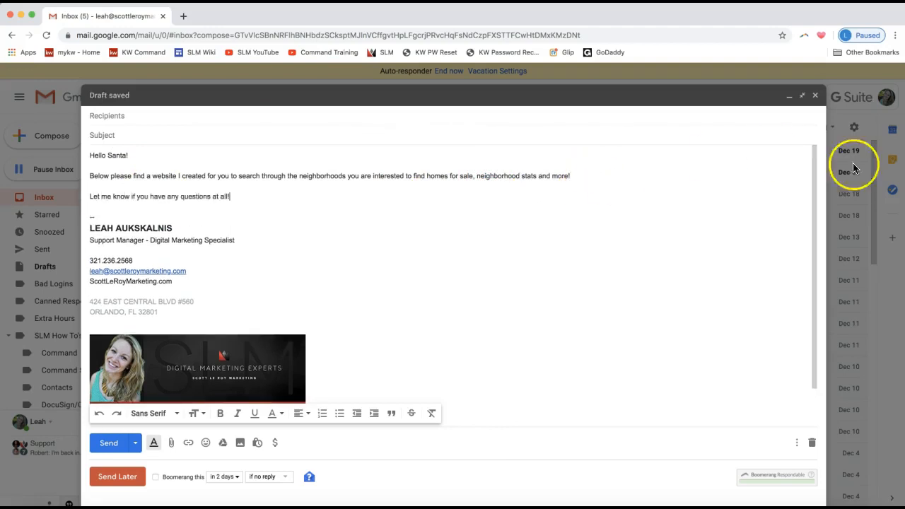
- Paste the neighborhood website link on its own line below the first paragraph and make it clickable
{"action": "left_click", "coordinate": [583, 173]}
{"action": "key", "text": "Return"}
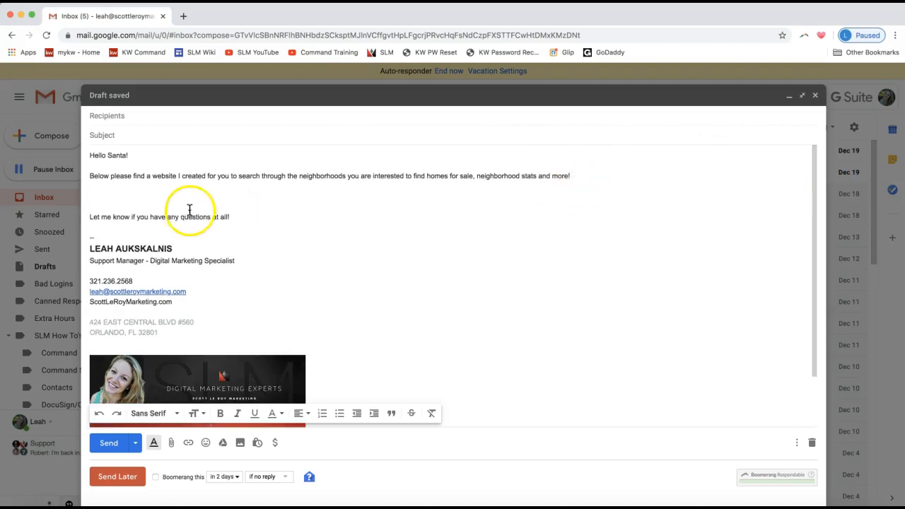
{"action": "right_click", "coordinate": [100, 195]}
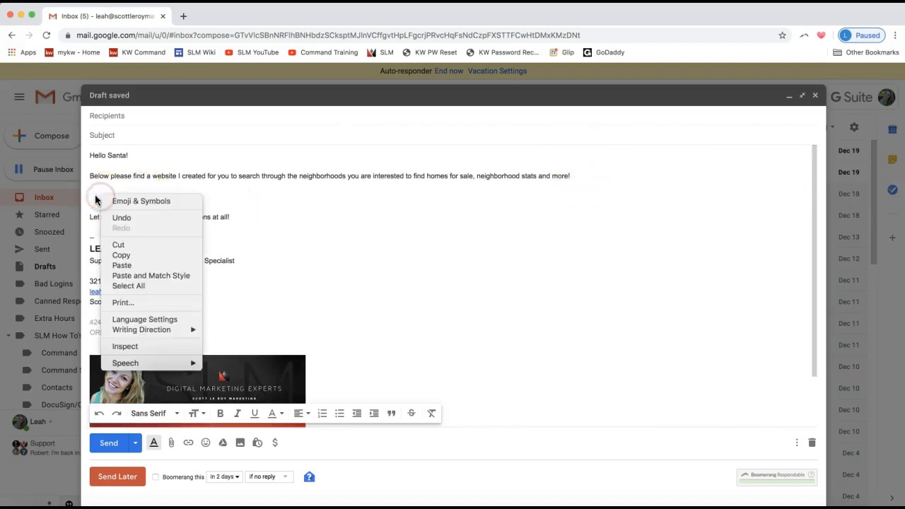
{"action": "left_click", "coordinate": [122, 265]}
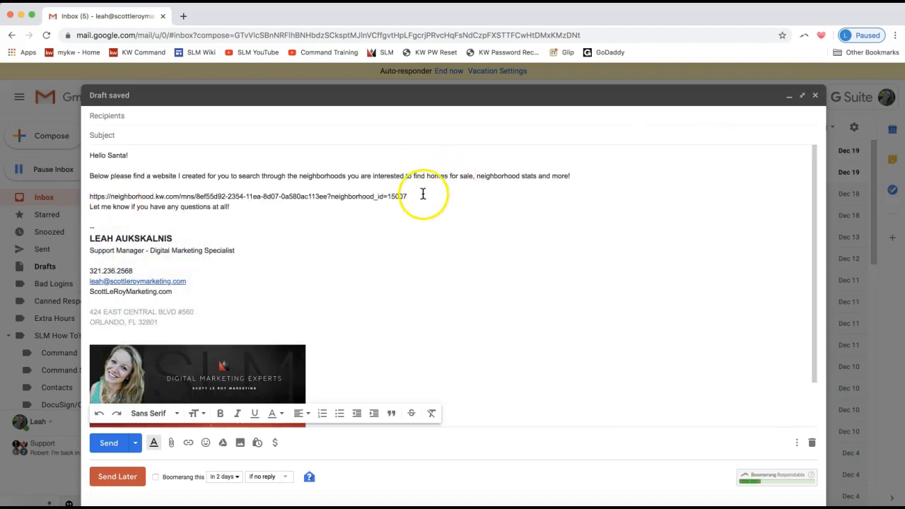
{"action": "key", "text": "Return"}
{"action": "left_click", "coordinate": [302, 198]}
{"action": "triple_click", "coordinate": [303, 198]}
{"action": "key", "text": "super+k"}
{"action": "left_click", "coordinate": [419, 197]}
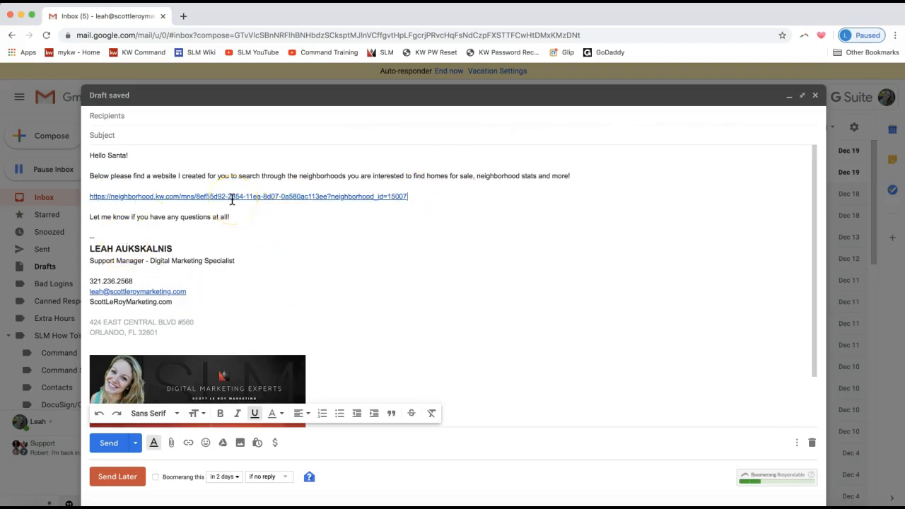
- Add 'Please save this for future reference.' after the closing line
{"action": "left_click", "coordinate": [252, 217]}
{"action": "type", "text": "Please save this for fu"}
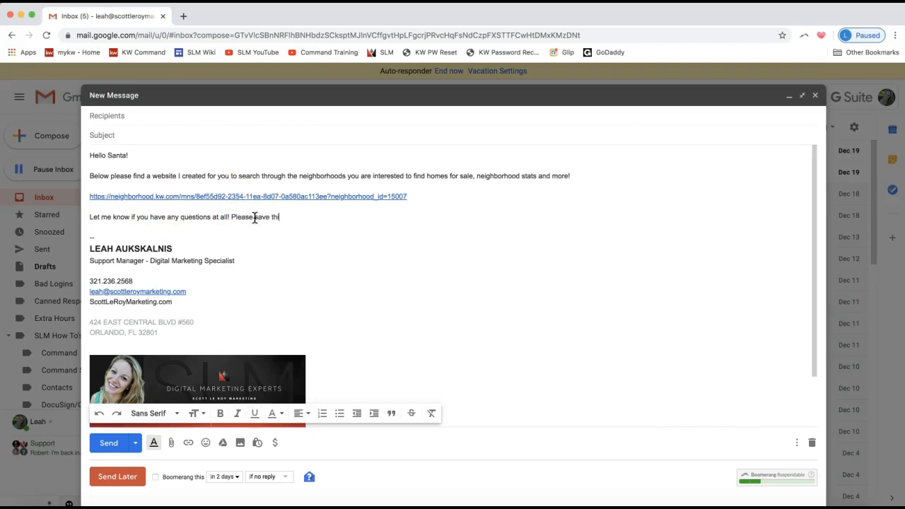
{"action": "type", "text": "ture"}
{"action": "key", "text": "Tab"}
{"action": "type", "text": "."}
{"action": "left_click", "coordinate": [382, 188]}
{"action": "left_click", "coordinate": [364, 207]}
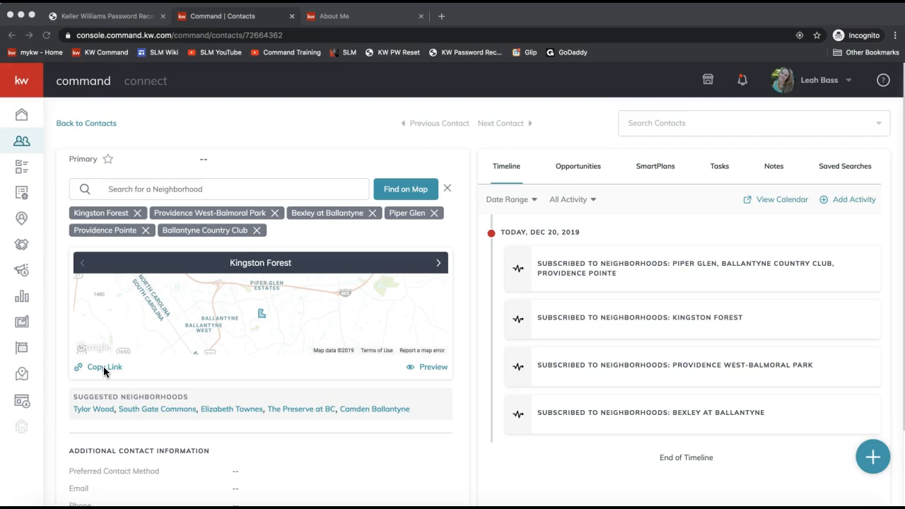
- Send the Smartplans class video link in the join.me chat, then close the chat and minimize join.me
{"action": "left_click", "coordinate": [122, 376]}
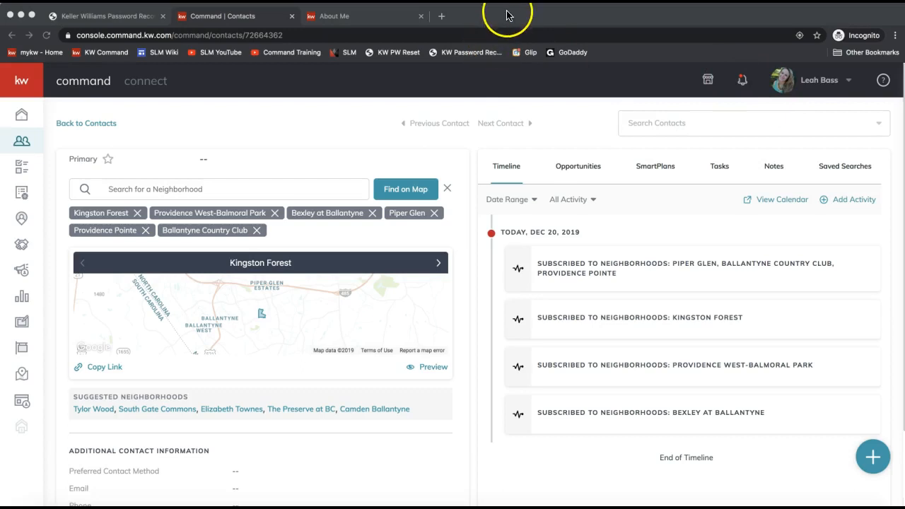
{"action": "left_click", "coordinate": [470, 19]}
{"action": "left_click", "coordinate": [613, 507]}
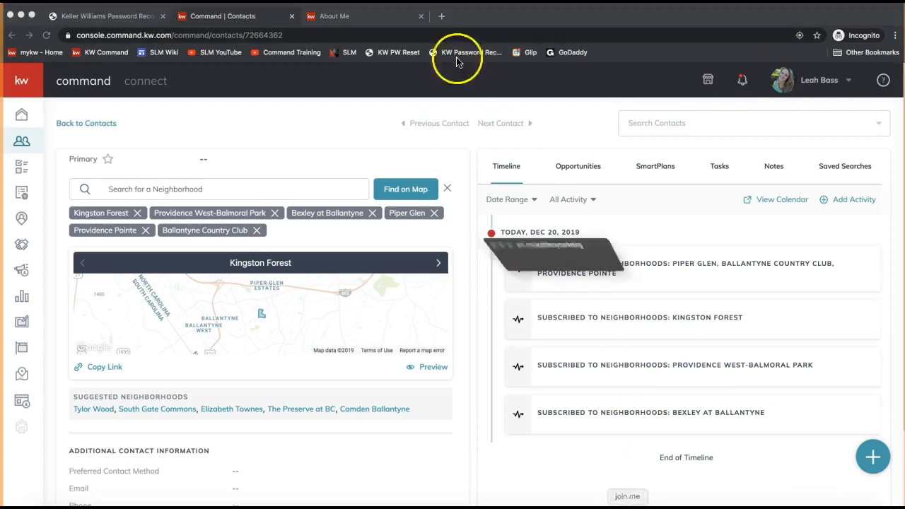
{"action": "left_click", "coordinate": [425, 35]}
{"action": "left_click", "coordinate": [427, 311]}
{"action": "type", "text": "Smartplans class https://www.youtube.com/watch?v=ZW6Qwxd8Vkl"}
{"action": "key", "text": "Return"}
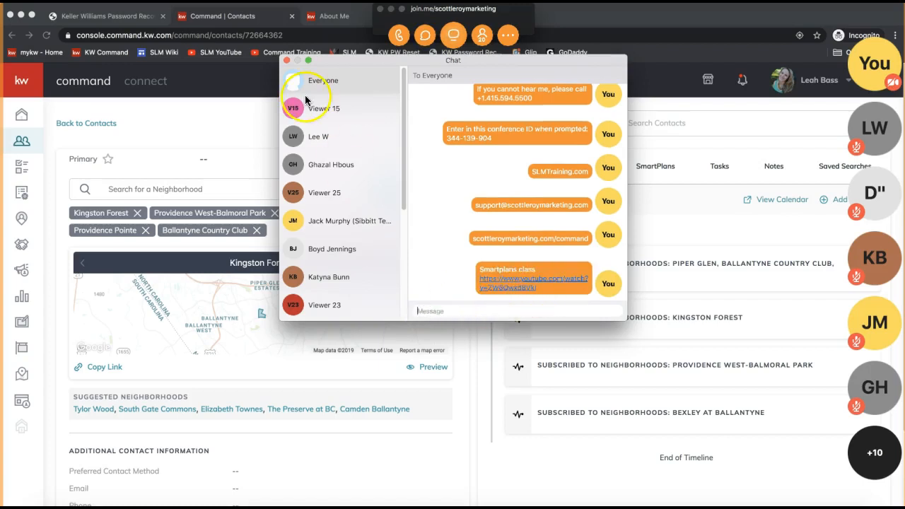
{"action": "left_click", "coordinate": [286, 61]}
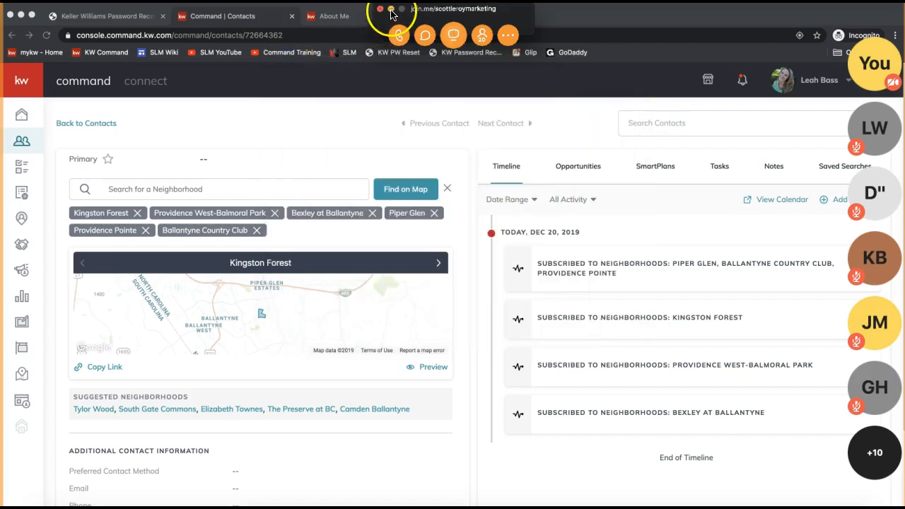
{"action": "left_click", "coordinate": [390, 9]}
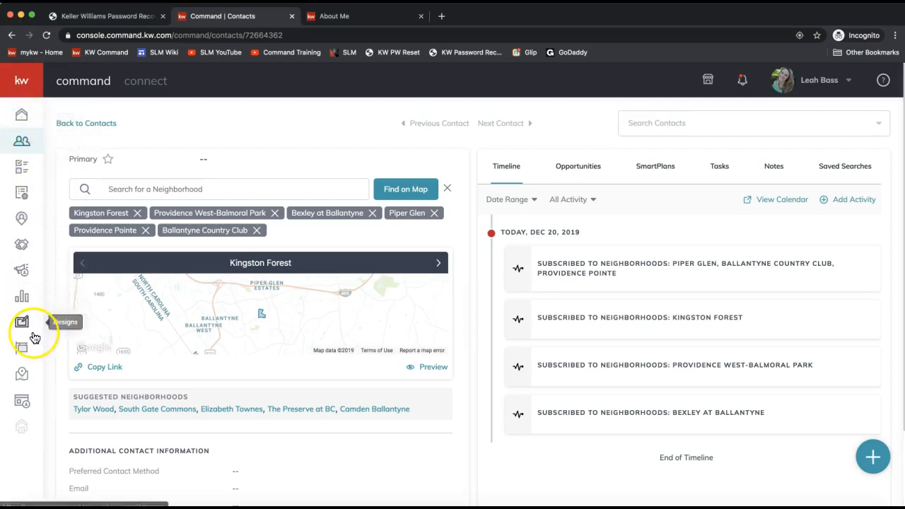
- Go to Sites and reload until the Landing Pages list shows its eight pages
{"action": "left_click", "coordinate": [21, 406]}
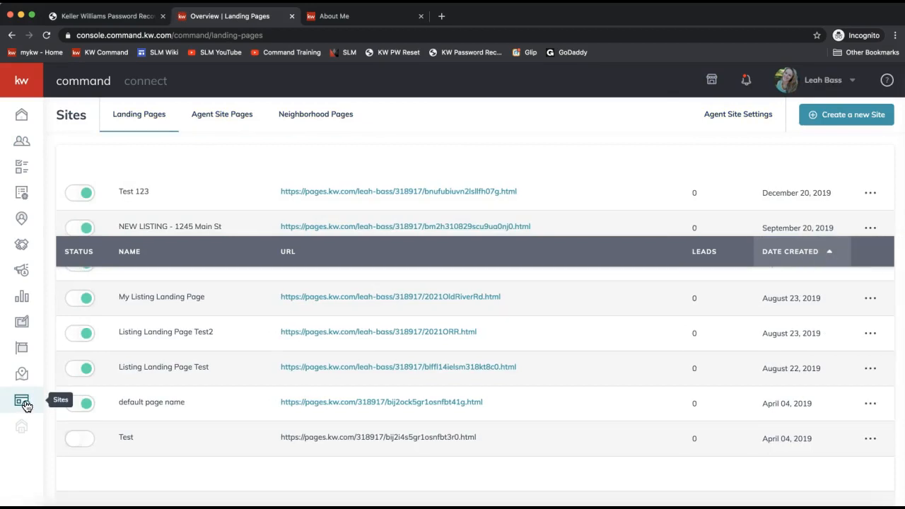
{"action": "left_click", "coordinate": [24, 405]}
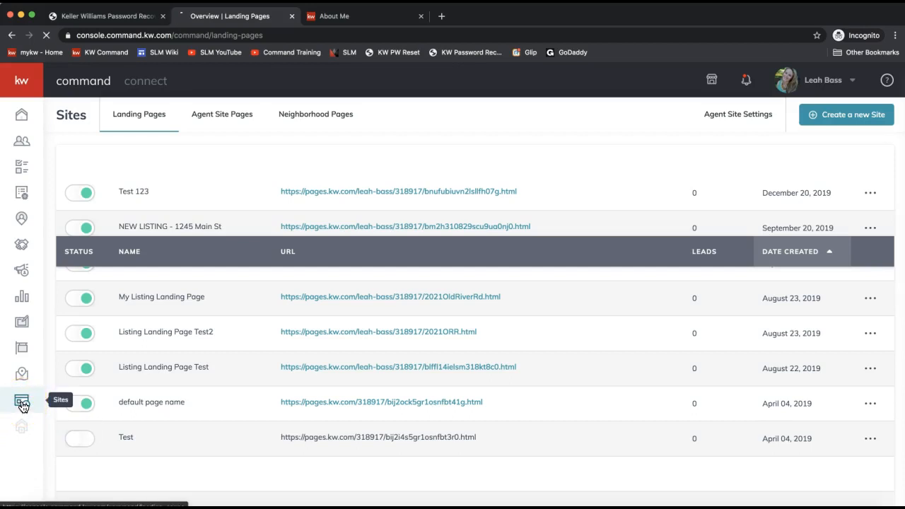
{"action": "left_click", "coordinate": [22, 403]}
{"action": "left_click", "coordinate": [194, 196]}
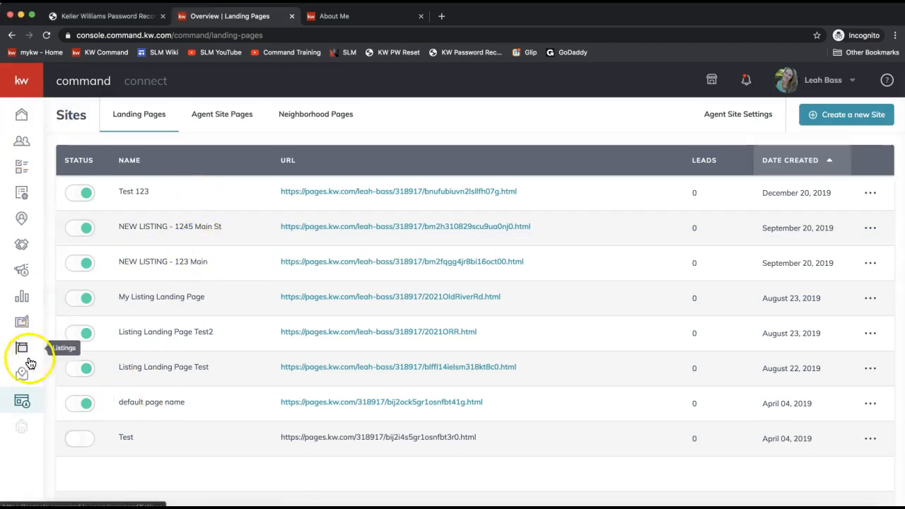
{"action": "left_click", "coordinate": [20, 407]}
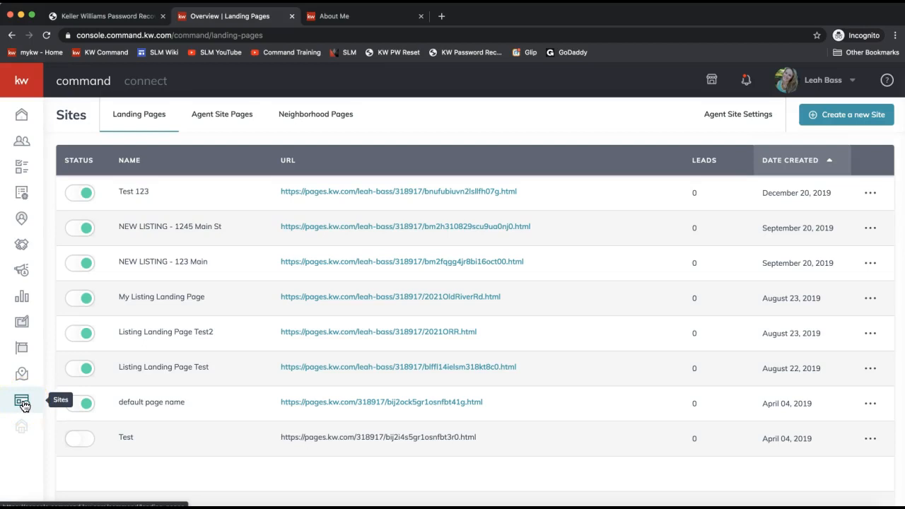
{"action": "left_click", "coordinate": [22, 404]}
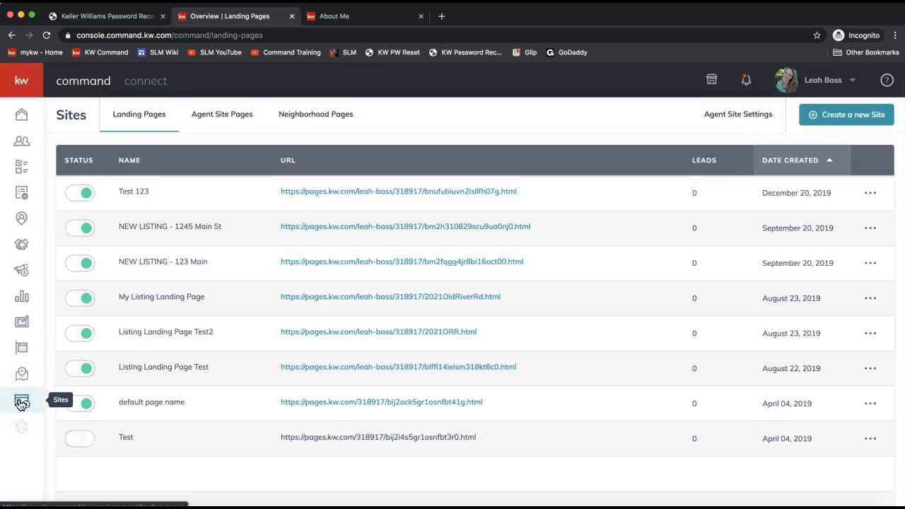
{"action": "left_click", "coordinate": [850, 120]}
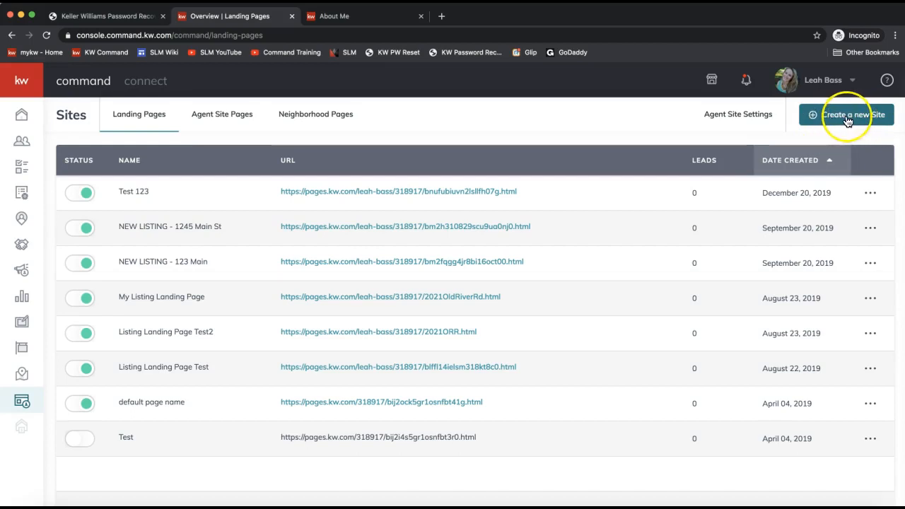
- Create a new landing page as a standalone page rather than one shown on the agent site
{"action": "left_click", "coordinate": [847, 121]}
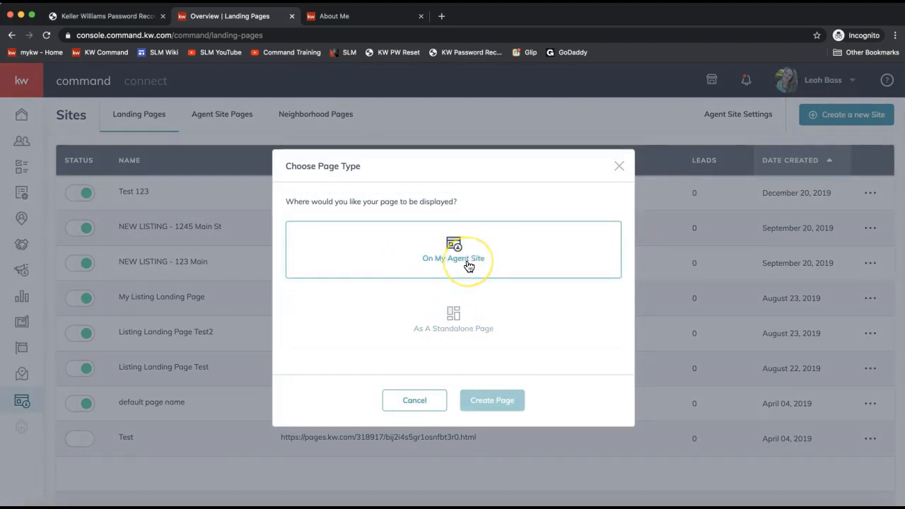
{"action": "left_click", "coordinate": [447, 271]}
{"action": "left_click", "coordinate": [455, 326]}
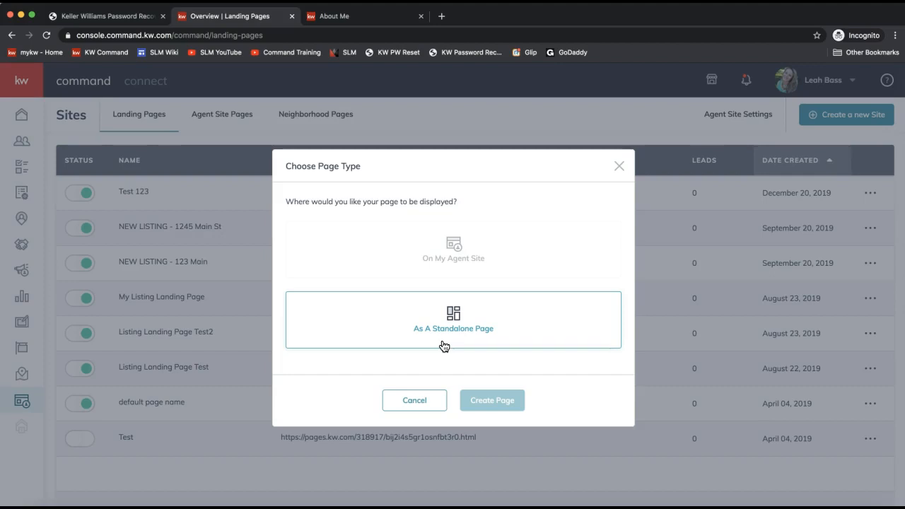
{"action": "left_click", "coordinate": [442, 345]}
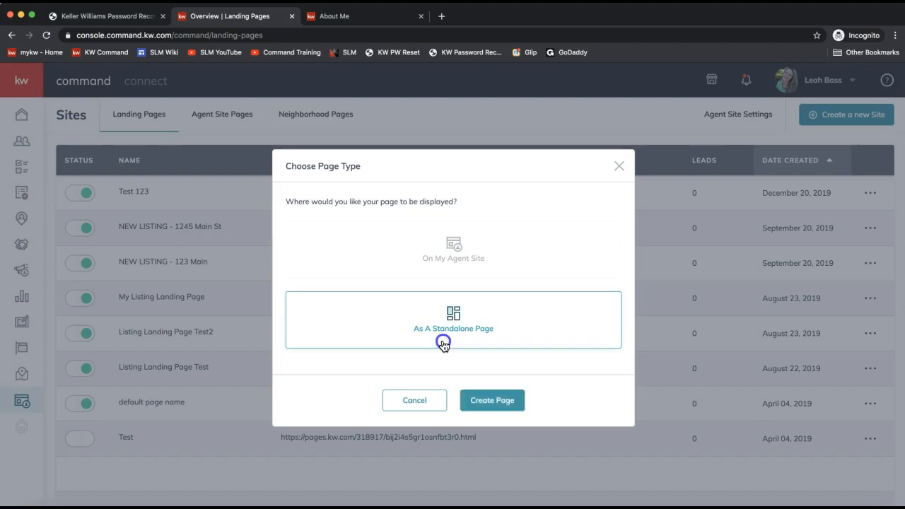
{"action": "left_click", "coordinate": [458, 333]}
{"action": "left_click", "coordinate": [460, 347]}
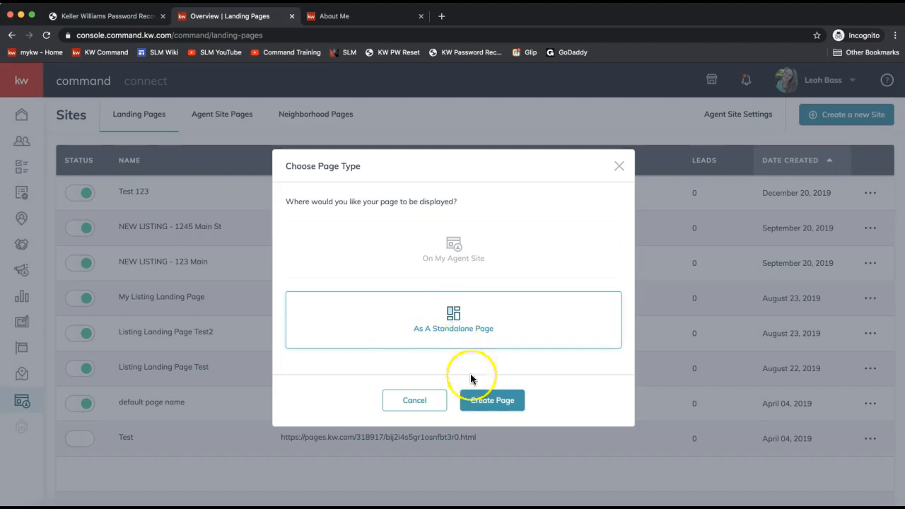
{"action": "left_click", "coordinate": [486, 404]}
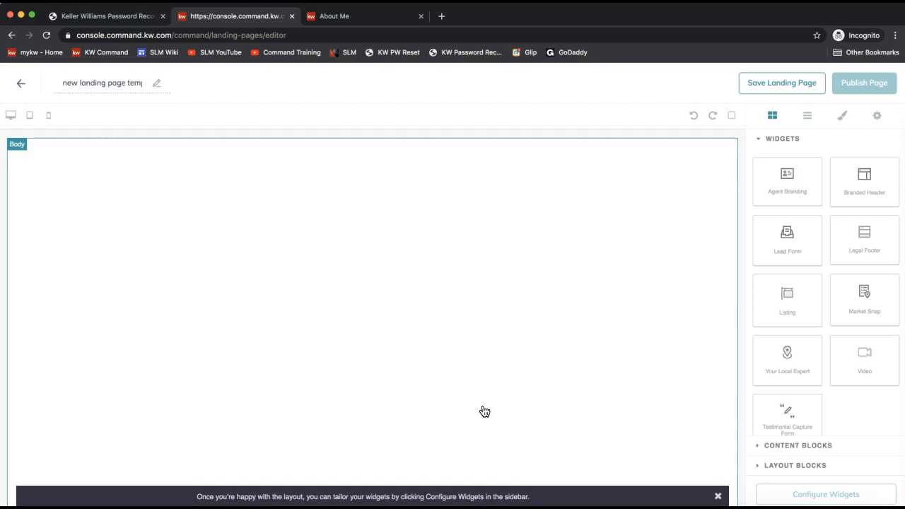
- Replace the placeholder page title with '123 North Pole St'
{"action": "triple_click", "coordinate": [96, 83]}
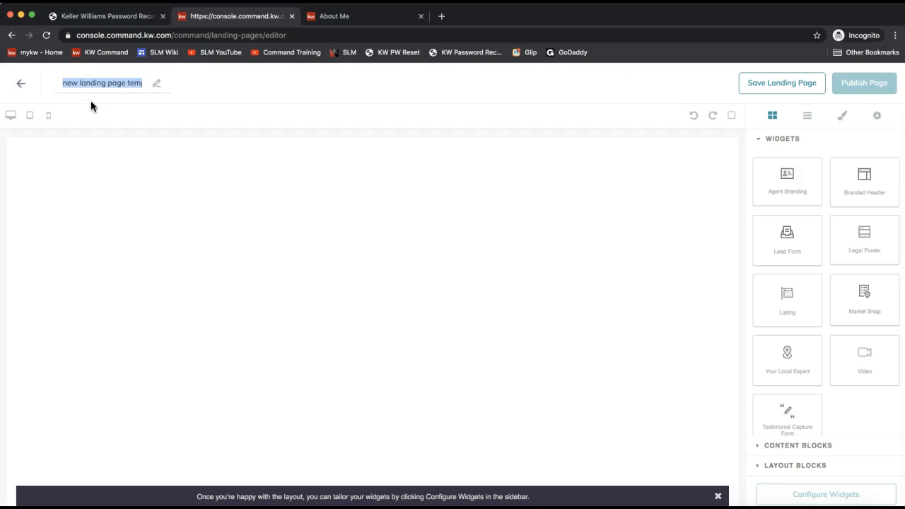
{"action": "left_click", "coordinate": [76, 83]}
{"action": "type", "text": "123 North Pole St"}
{"action": "left_click", "coordinate": [178, 97]}
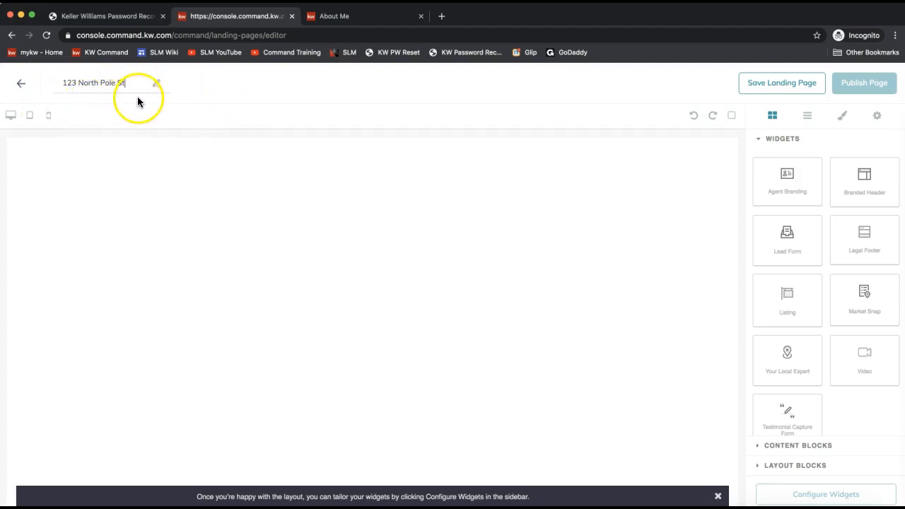
{"action": "left_click", "coordinate": [509, 119]}
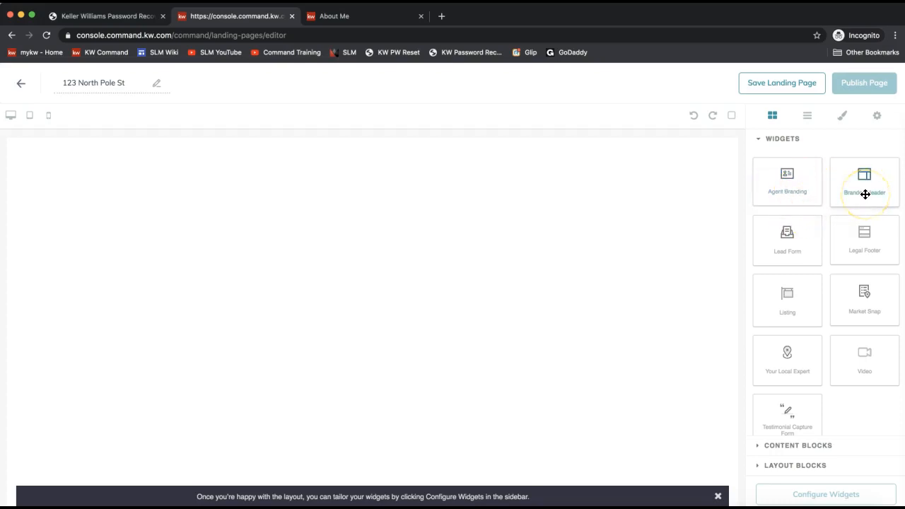
- Place the Branded Header widget at the very top of the page canvas
{"action": "left_click_drag", "start_coordinate": [865, 194], "coordinate": [629, 189]}
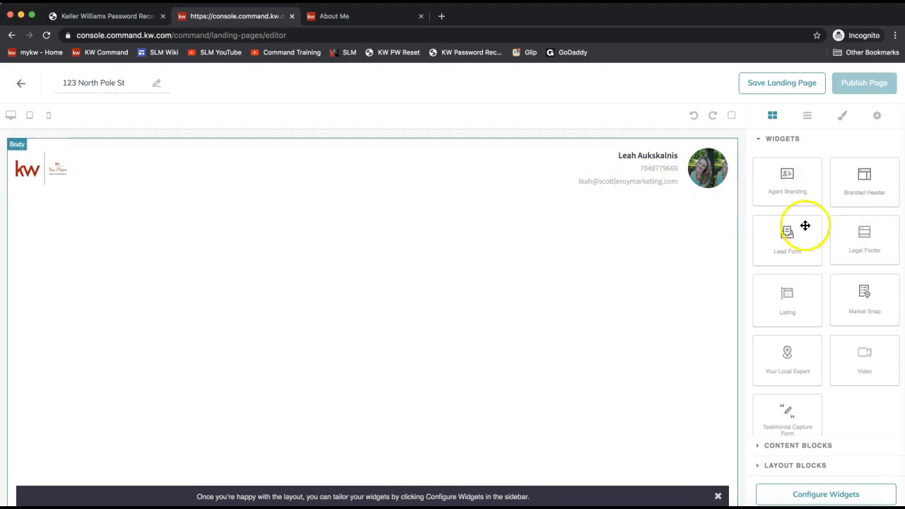
{"action": "scroll", "coordinate": [816, 238], "scroll_direction": "down", "scroll_amount": 1}
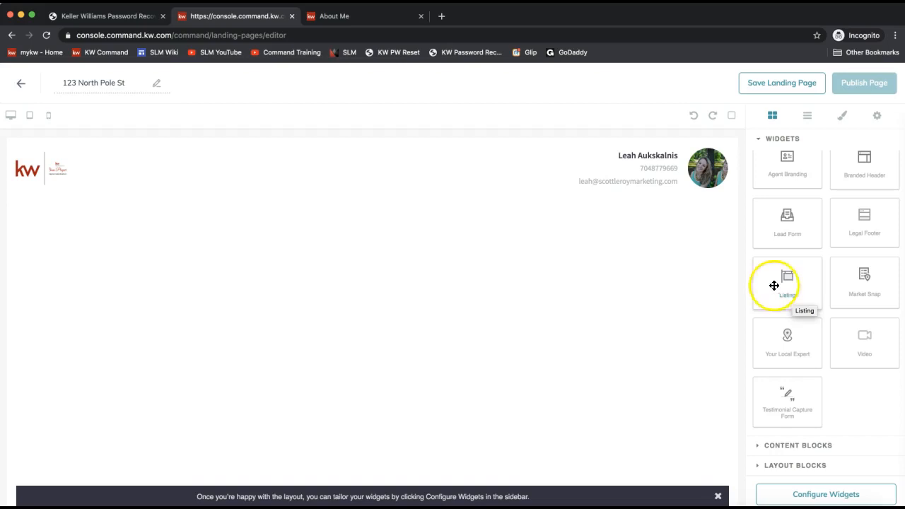
{"action": "left_click_drag", "start_coordinate": [796, 287], "coordinate": [656, 265]}
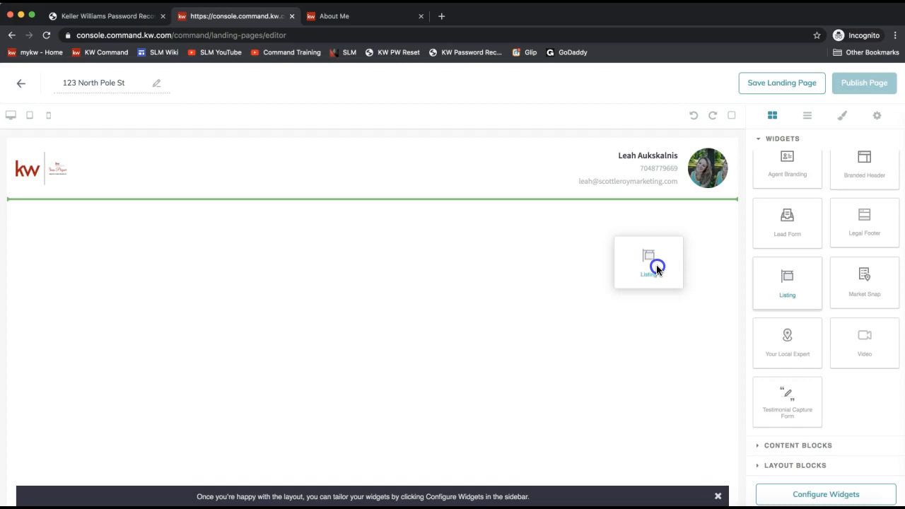
{"action": "left_click_drag", "start_coordinate": [656, 263], "coordinate": [656, 264]}
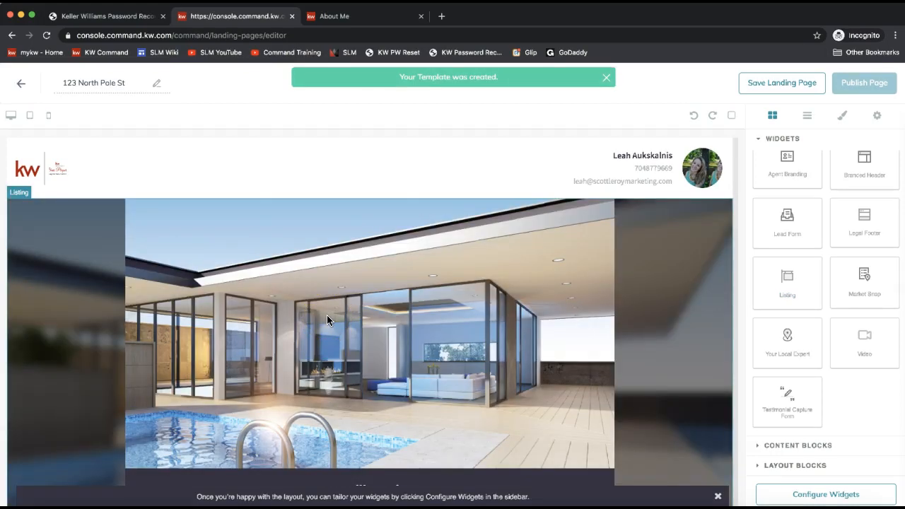
{"action": "scroll", "coordinate": [327, 318], "scroll_direction": "down", "scroll_amount": 2}
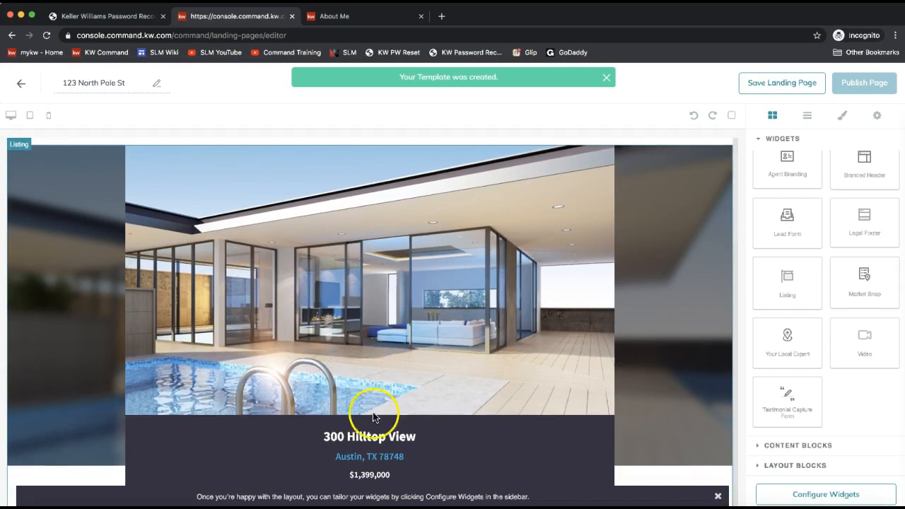
{"action": "scroll", "coordinate": [420, 311], "scroll_direction": "up", "scroll_amount": 2}
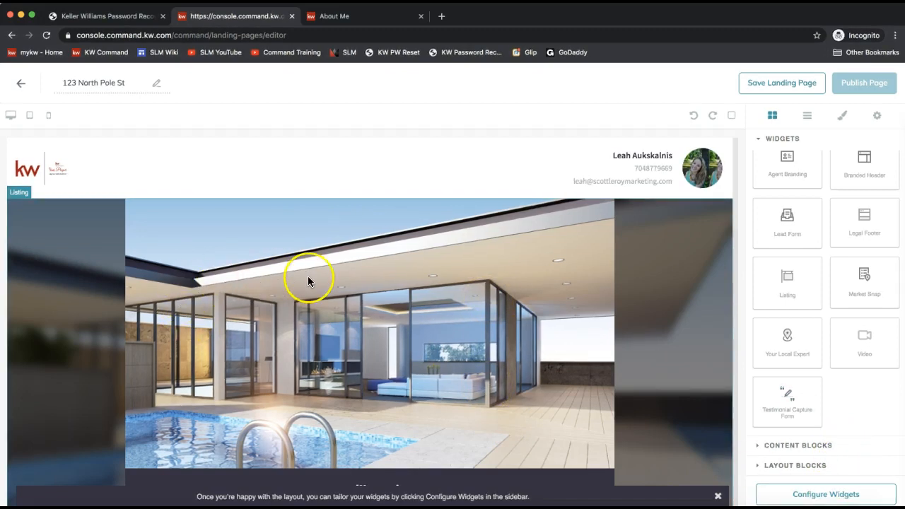
{"action": "scroll", "coordinate": [307, 277], "scroll_direction": "down", "scroll_amount": 5}
{"action": "scroll", "coordinate": [307, 281], "scroll_direction": "down", "scroll_amount": 5}
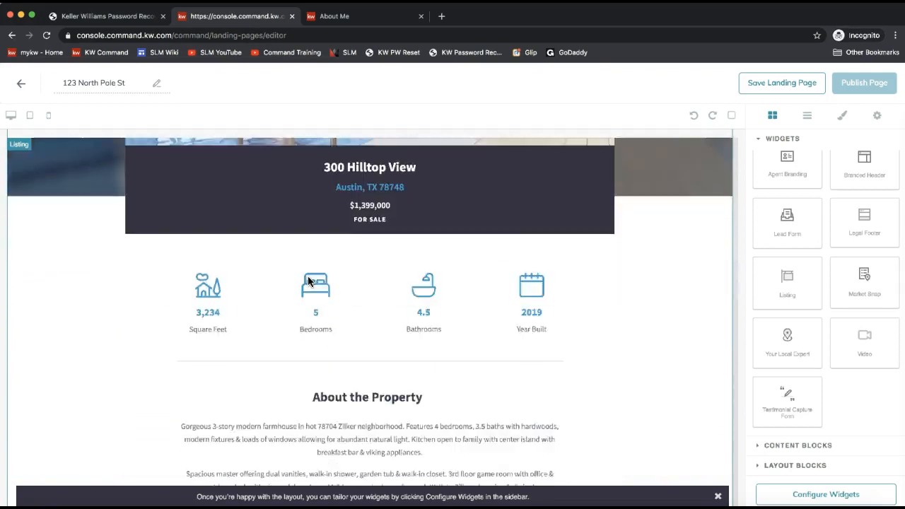
{"action": "scroll", "coordinate": [308, 281], "scroll_direction": "up", "scroll_amount": 2}
{"action": "scroll", "coordinate": [308, 280], "scroll_direction": "down", "scroll_amount": 12}
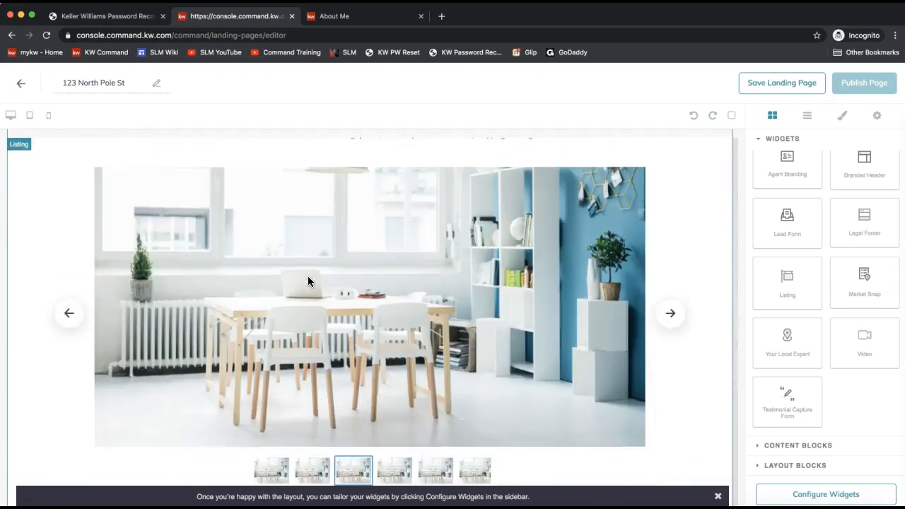
{"action": "scroll", "coordinate": [307, 280], "scroll_direction": "down", "scroll_amount": 2}
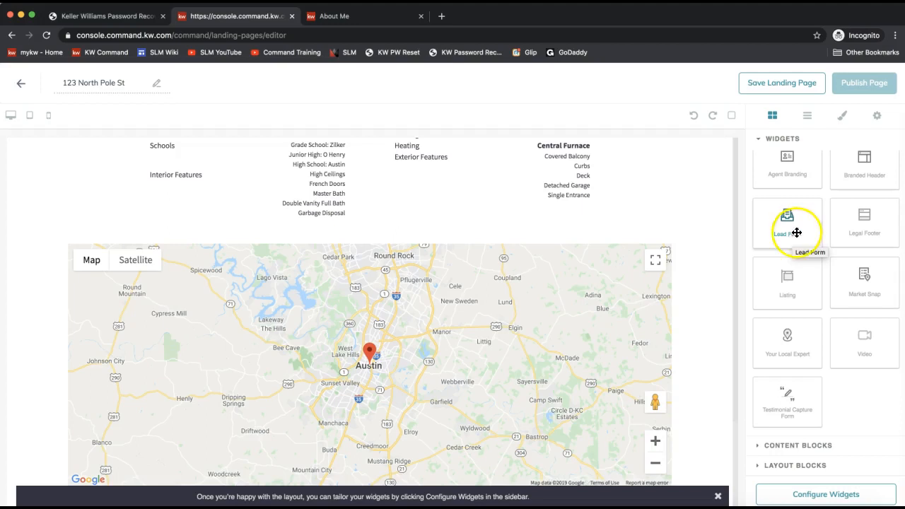
- Drop the Lead Form widget onto the canvas directly below the listing map
{"action": "left_click_drag", "start_coordinate": [786, 228], "coordinate": [626, 384]}
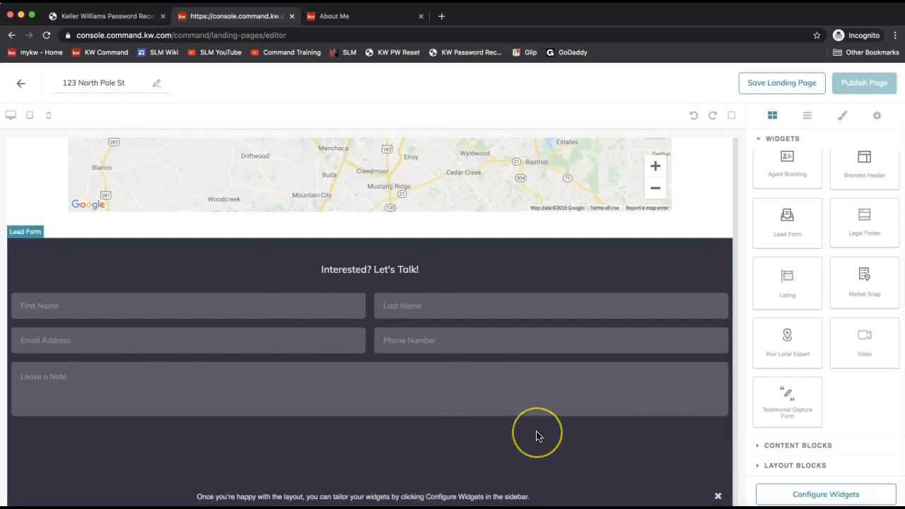
{"action": "left_click", "coordinate": [869, 280]}
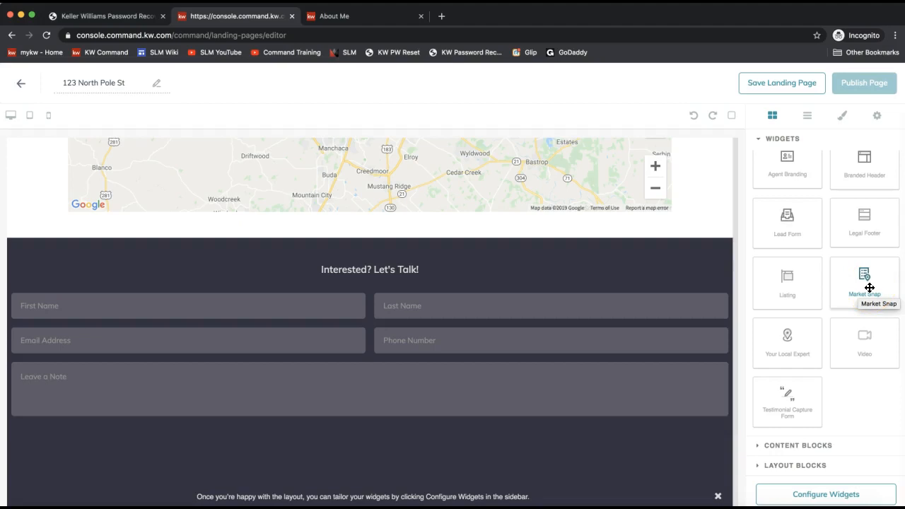
- Drop a Market Snap widget below the lead form and review its Barton Hills statistics
{"action": "left_click_drag", "start_coordinate": [870, 288], "coordinate": [664, 422]}
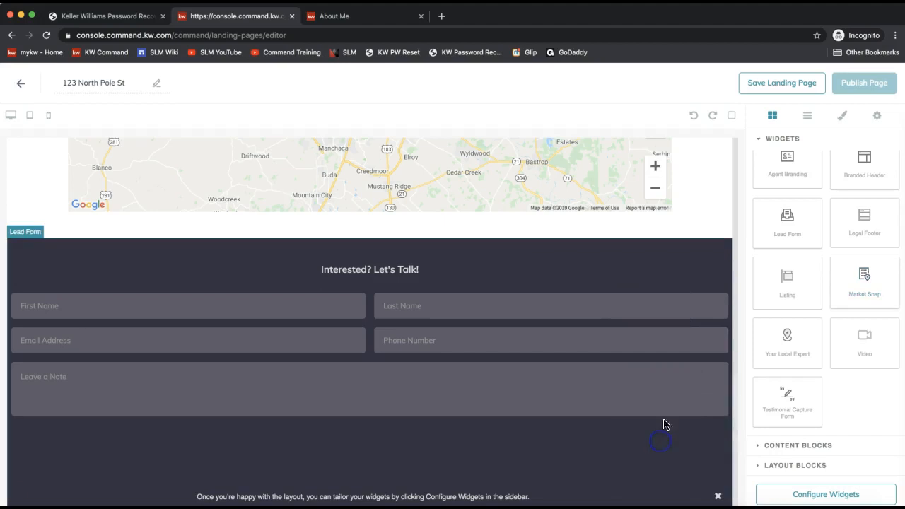
{"action": "scroll", "coordinate": [686, 308], "scroll_direction": "up", "scroll_amount": 2}
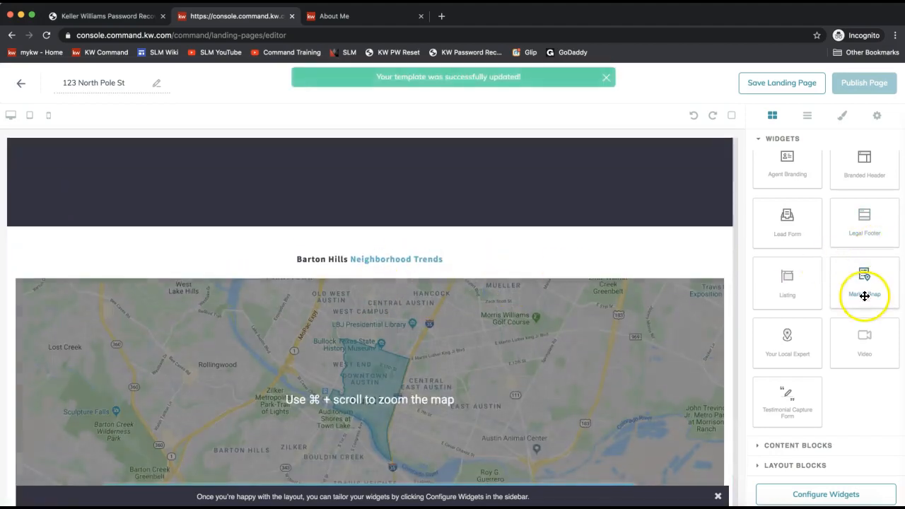
{"action": "scroll", "coordinate": [423, 330], "scroll_direction": "down", "scroll_amount": 2}
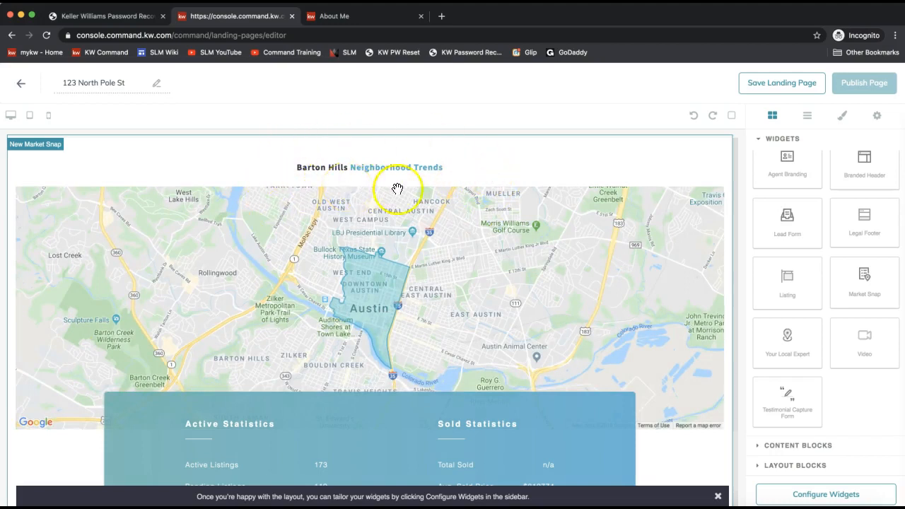
{"action": "scroll", "coordinate": [493, 313], "scroll_direction": "down", "scroll_amount": 3}
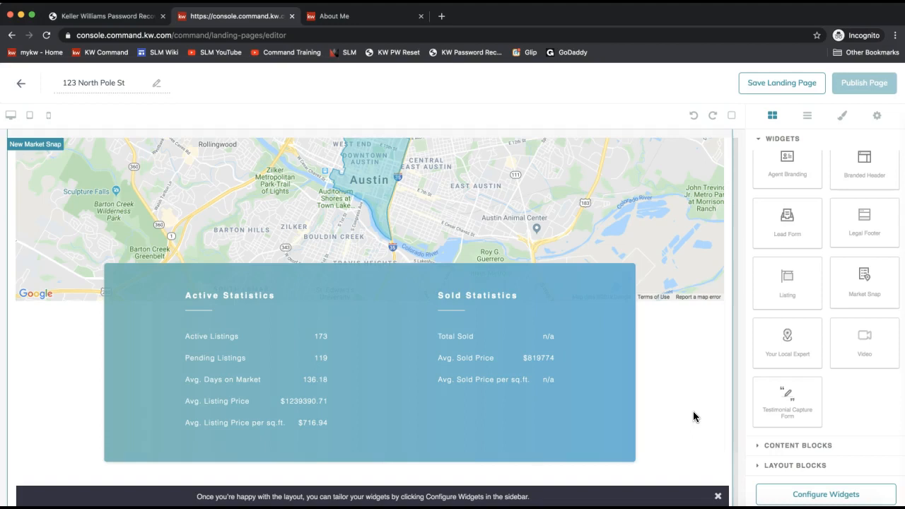
{"action": "left_click", "coordinate": [872, 354]}
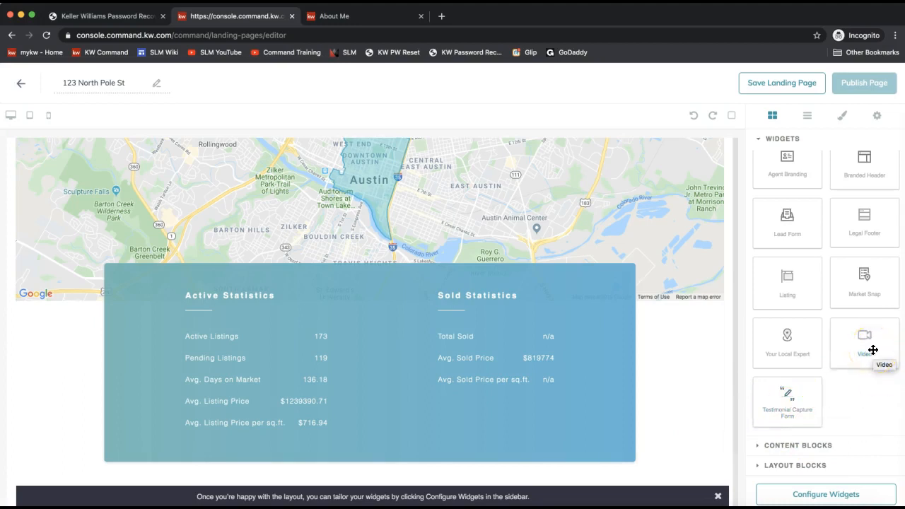
- Add a Video widget, then a Testimonial Capture Form widget beneath it
{"action": "left_click_drag", "start_coordinate": [873, 350], "coordinate": [622, 356]}
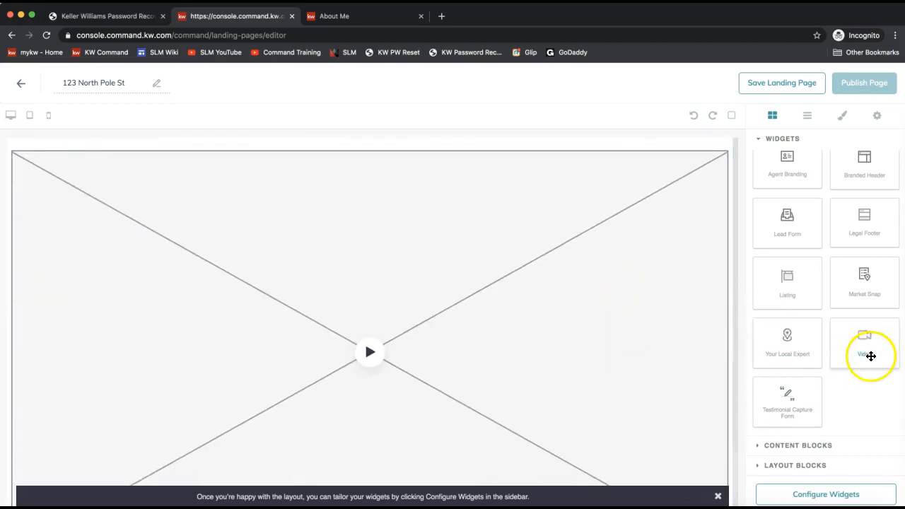
{"action": "scroll", "coordinate": [639, 343], "scroll_direction": "down", "scroll_amount": 2}
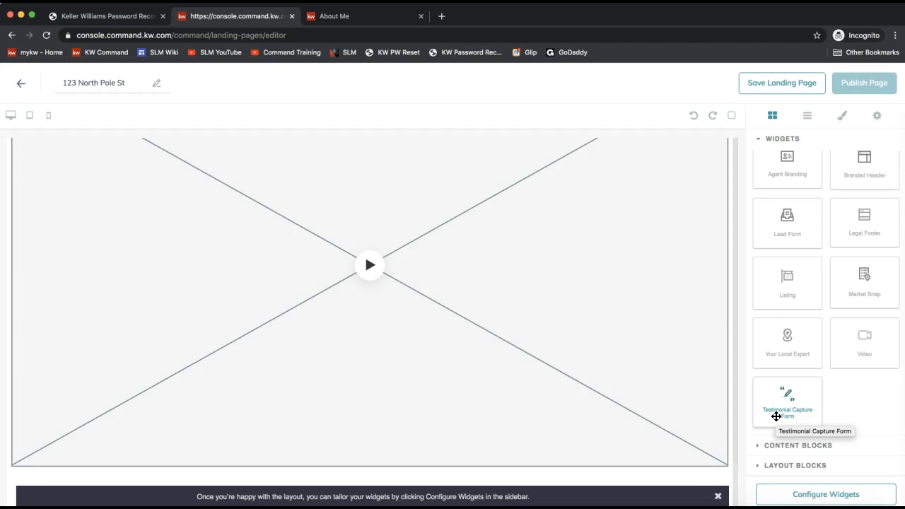
{"action": "left_click_drag", "start_coordinate": [775, 416], "coordinate": [811, 407]}
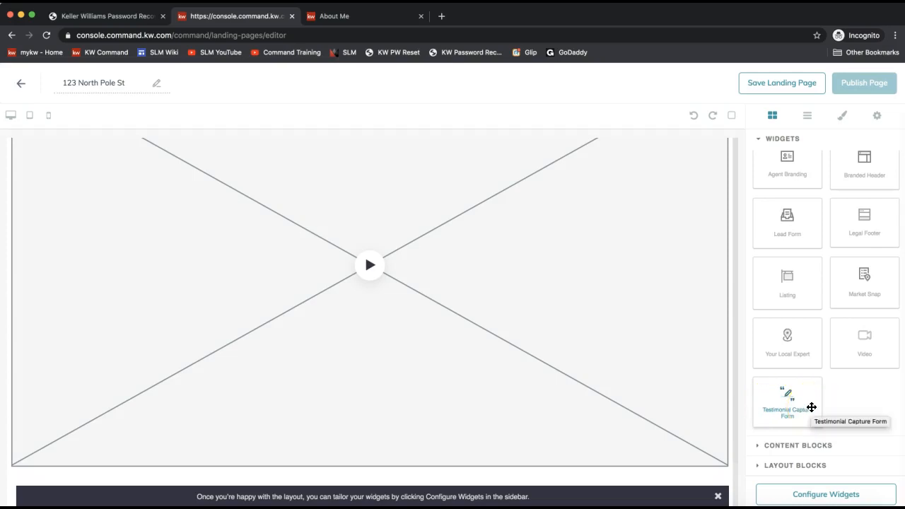
{"action": "left_click_drag", "start_coordinate": [783, 403], "coordinate": [597, 461]}
{"action": "scroll", "coordinate": [609, 324], "scroll_direction": "down", "scroll_amount": 2}
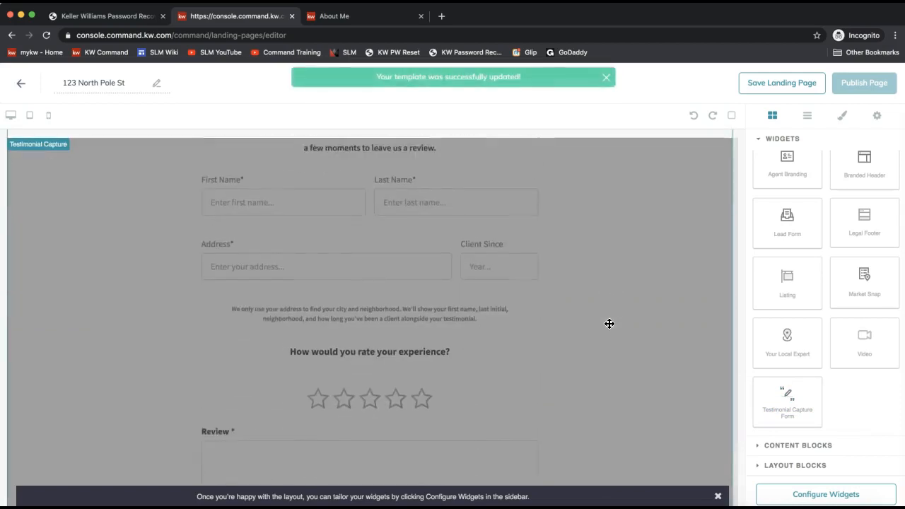
{"action": "scroll", "coordinate": [609, 323], "scroll_direction": "up", "scroll_amount": 20}
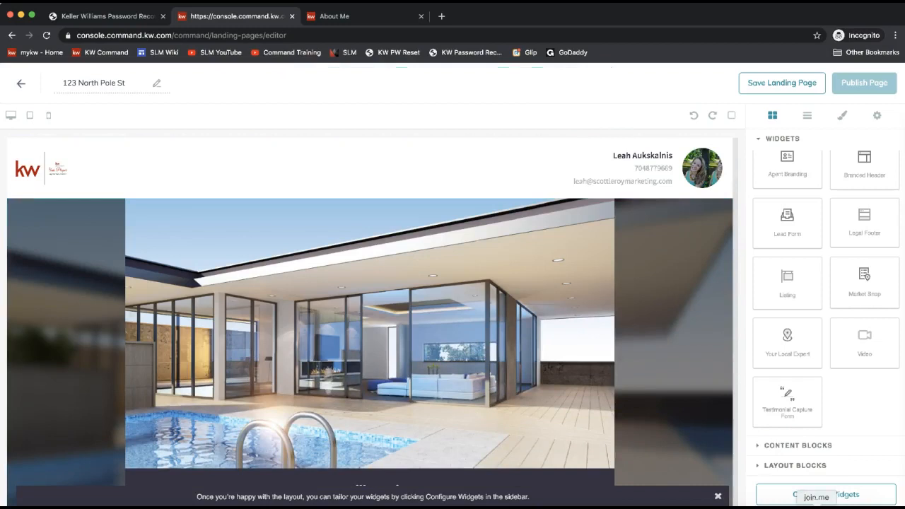
{"action": "left_click", "coordinate": [831, 499]}
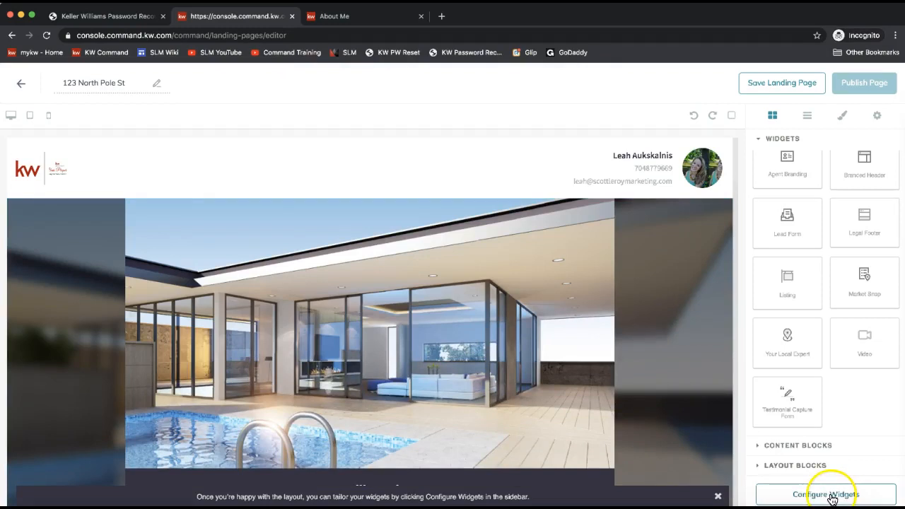
{"action": "left_click", "coordinate": [863, 85]}
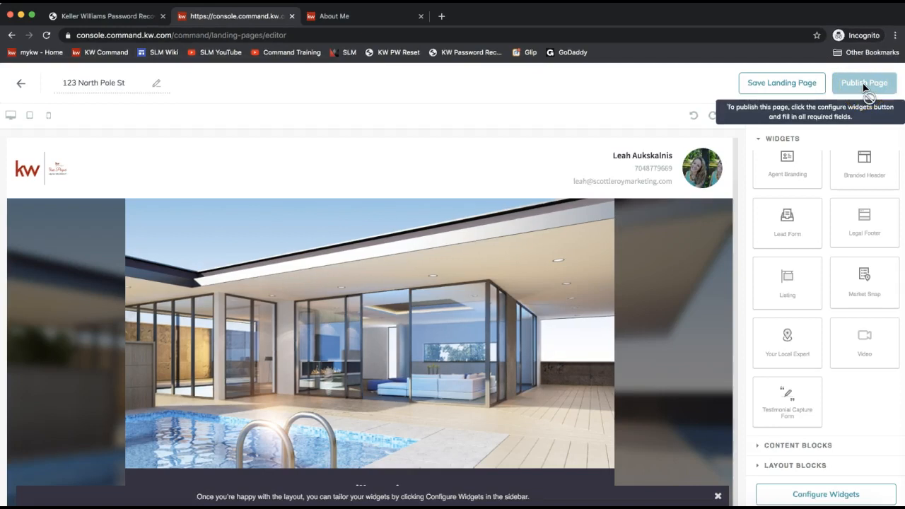
{"action": "left_click", "coordinate": [821, 496]}
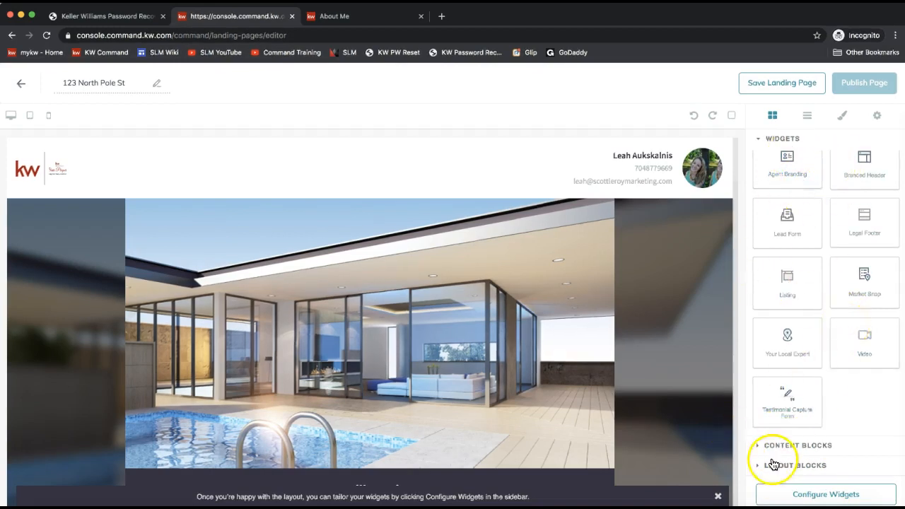
{"action": "left_click", "coordinate": [774, 445]}
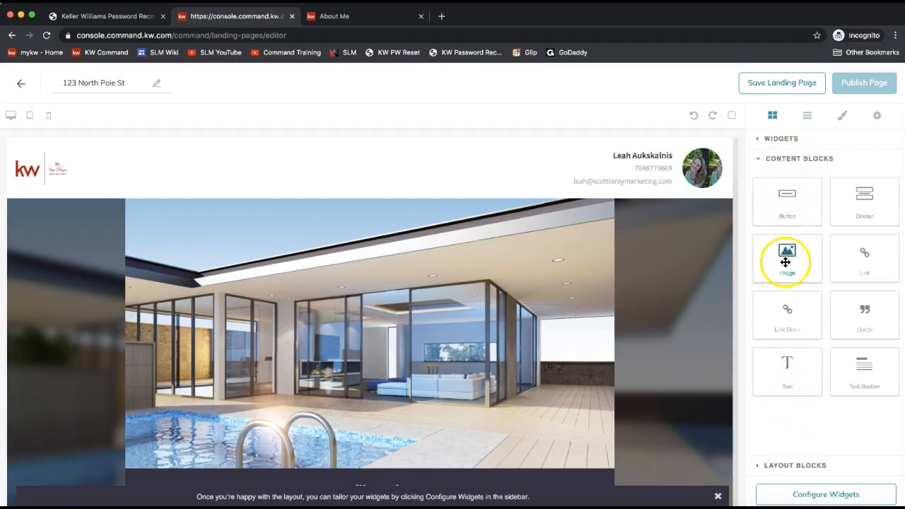
{"action": "left_click", "coordinate": [860, 365]}
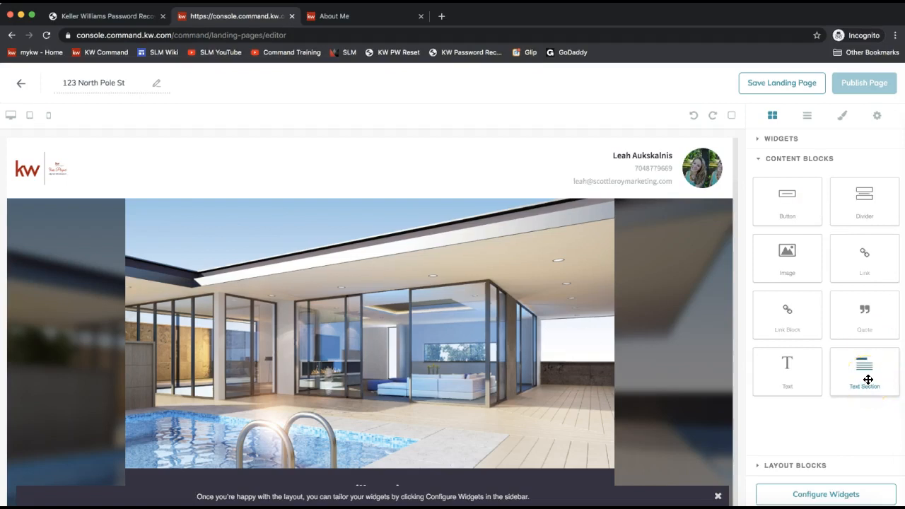
{"action": "mouse_move", "coordinate": [867, 380]}
{"action": "left_mouse_down"}
{"action": "mouse_move", "coordinate": [699, 351]}
{"action": "mouse_move", "coordinate": [636, 268]}
{"action": "mouse_move", "coordinate": [873, 374]}
{"action": "left_mouse_up"}
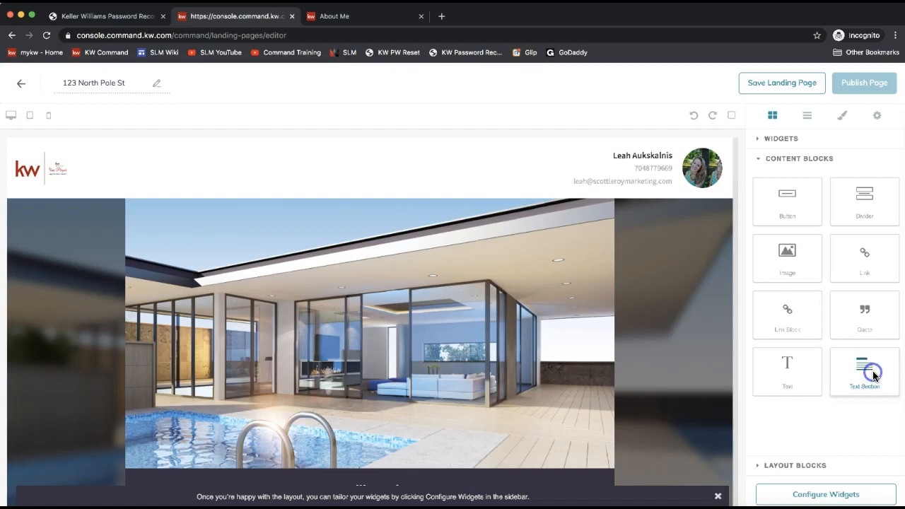
{"action": "left_click", "coordinate": [805, 467]}
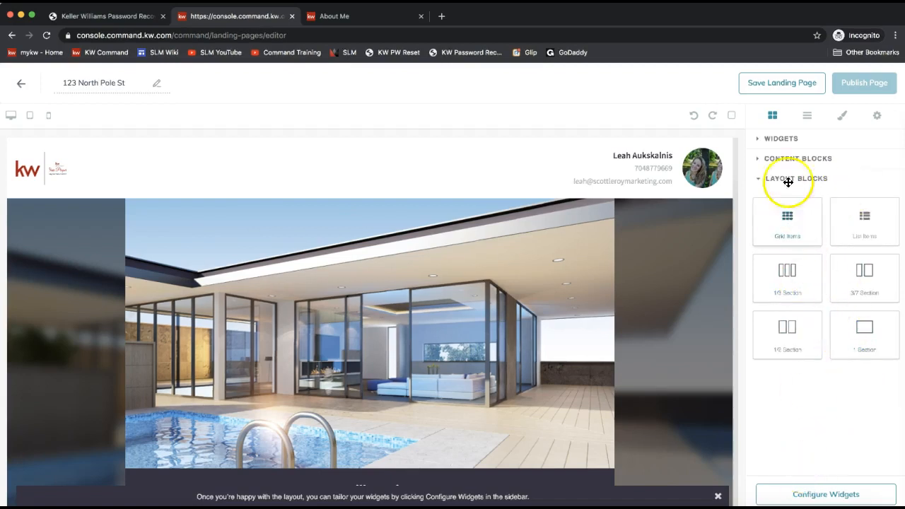
{"action": "left_click", "coordinate": [780, 139]}
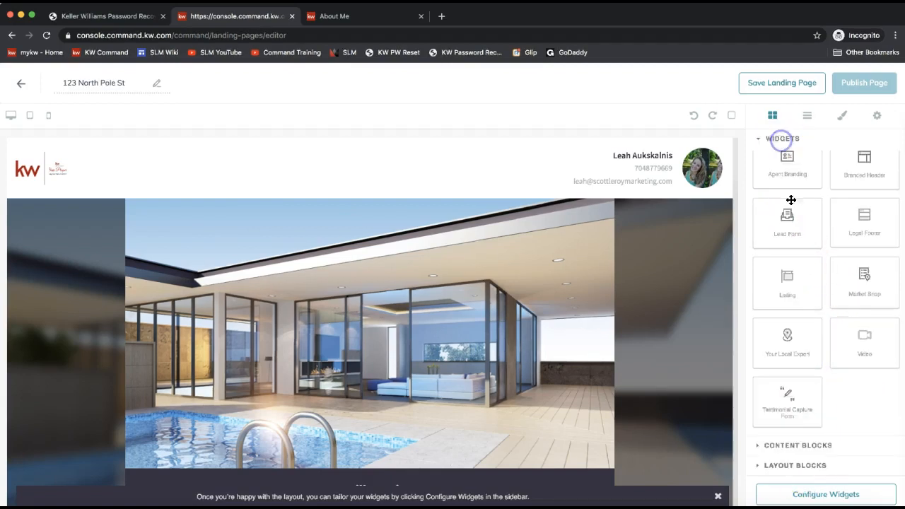
- Open the Configure Widgets checklist, peek at Branded Header settings, and return to the list
{"action": "left_click", "coordinate": [812, 496]}
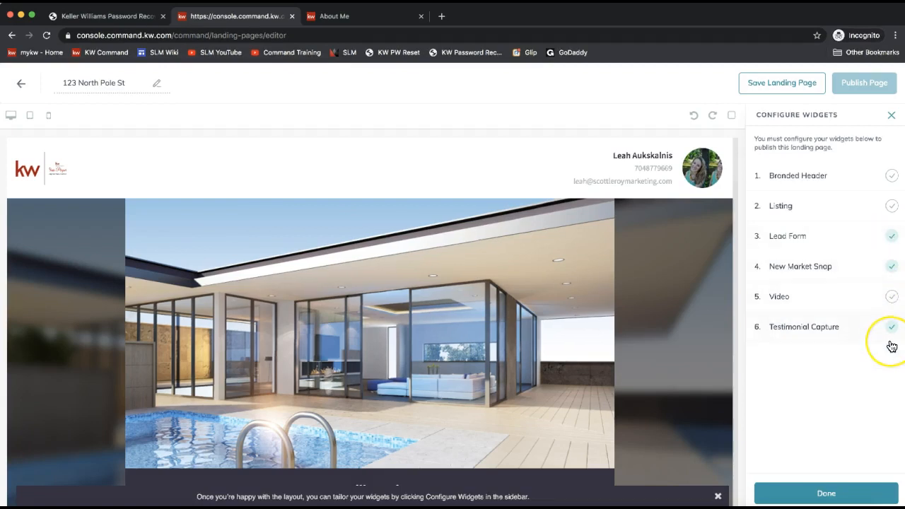
{"action": "left_click", "coordinate": [797, 180]}
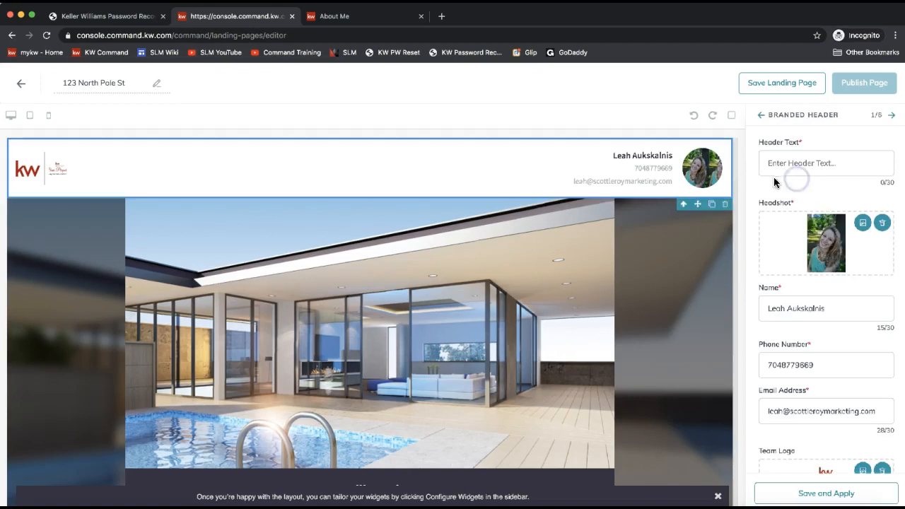
{"action": "left_click", "coordinate": [760, 114]}
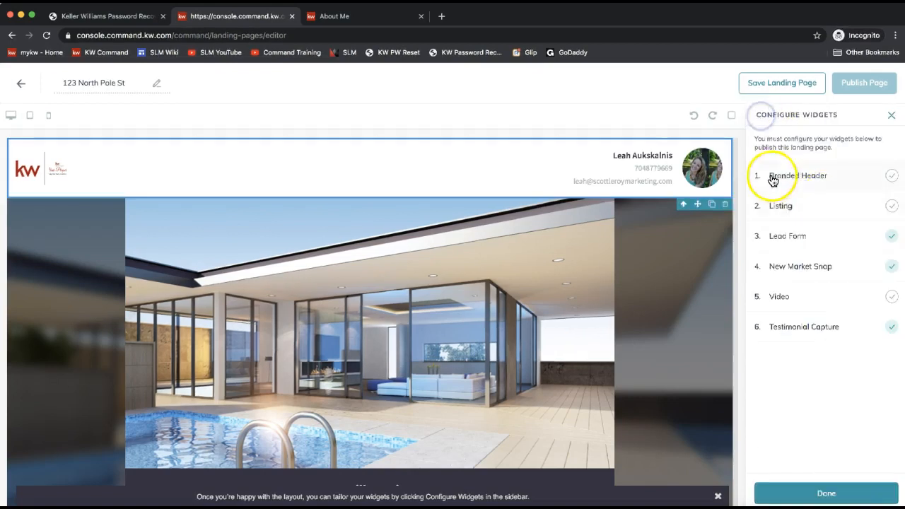
- Set the Branded Header text to 'Proudly Presenting 123 N Pole' and save the settings
{"action": "left_click", "coordinate": [815, 178]}
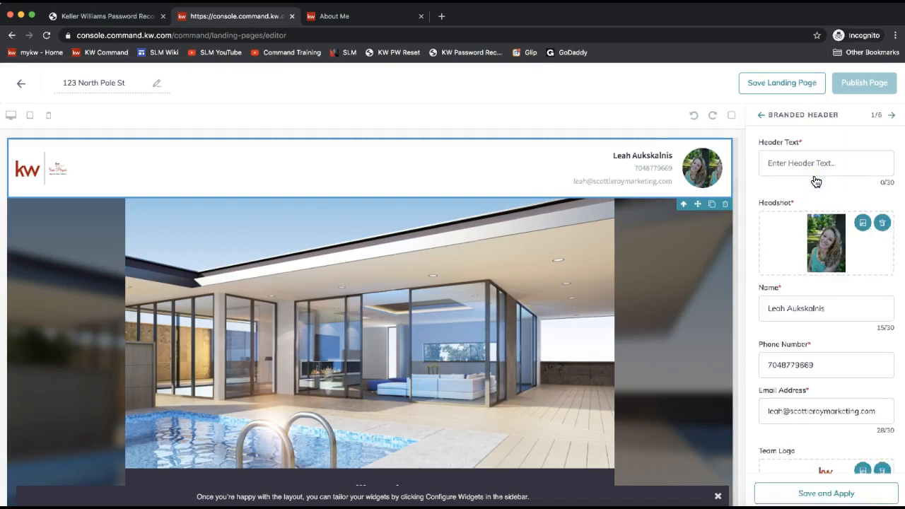
{"action": "left_click", "coordinate": [816, 170]}
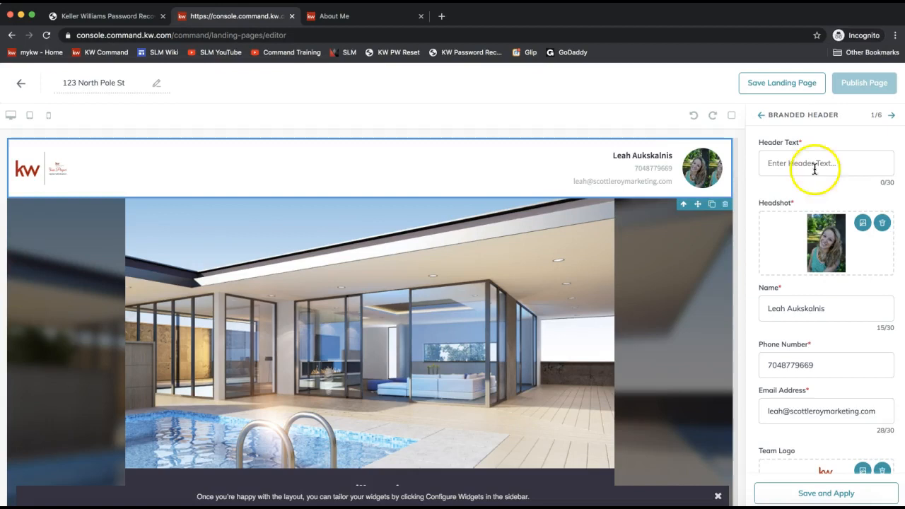
{"action": "left_click", "coordinate": [793, 186]}
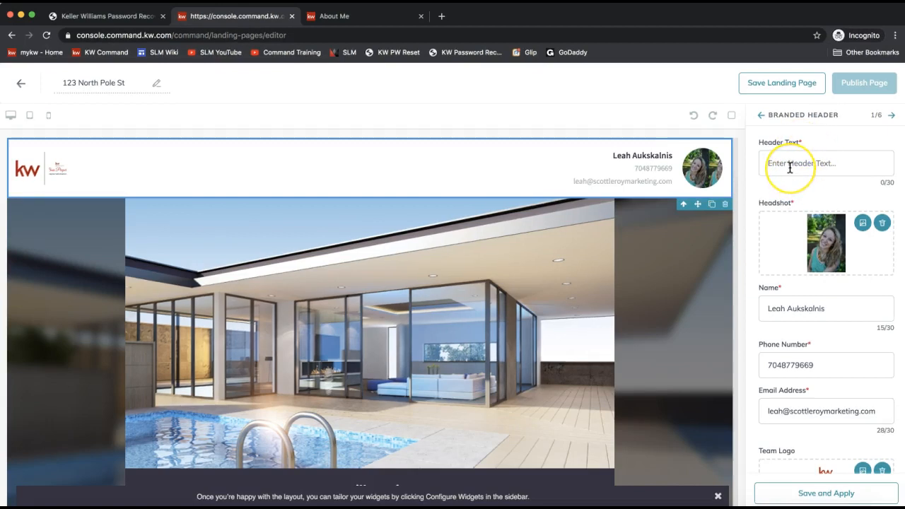
{"action": "left_click", "coordinate": [789, 167]}
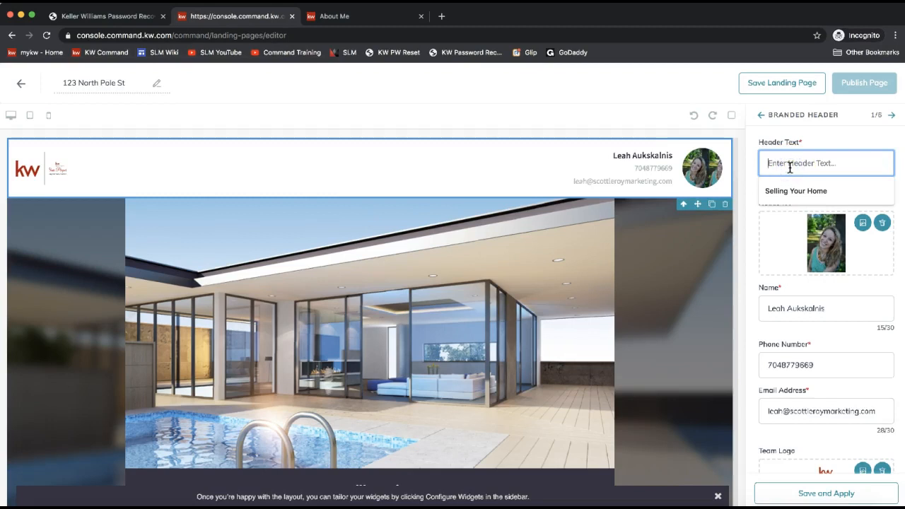
{"action": "type", "text": "Proudly Presenting 123 N Pole"}
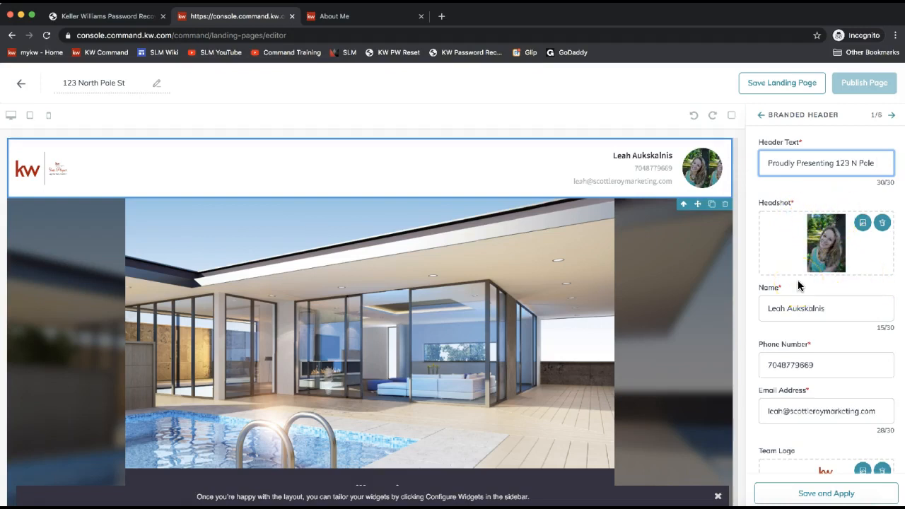
{"action": "scroll", "coordinate": [832, 327], "scroll_direction": "down", "scroll_amount": 1}
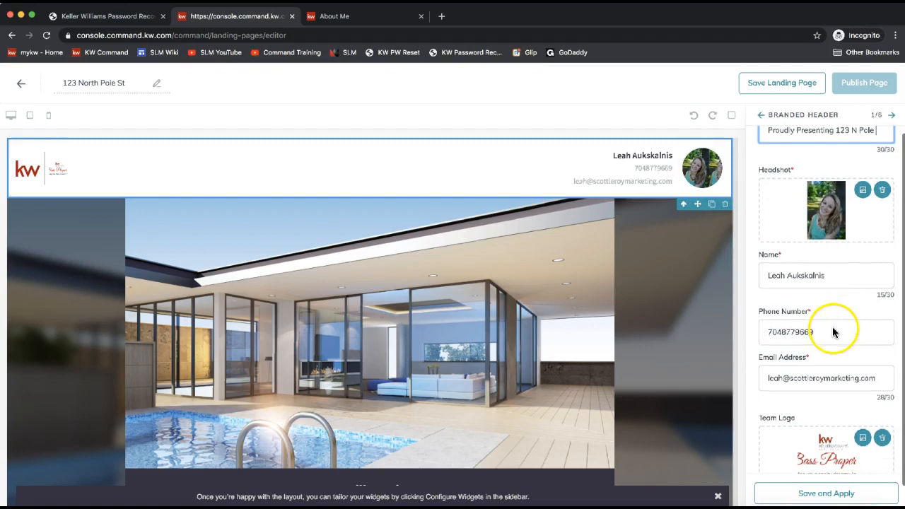
{"action": "scroll", "coordinate": [822, 243], "scroll_direction": "down", "scroll_amount": 1}
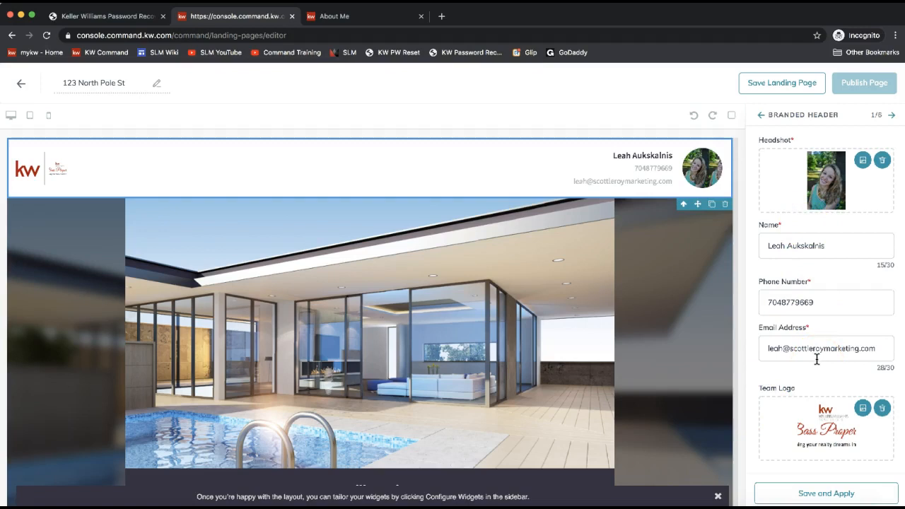
{"action": "left_click", "coordinate": [804, 494]}
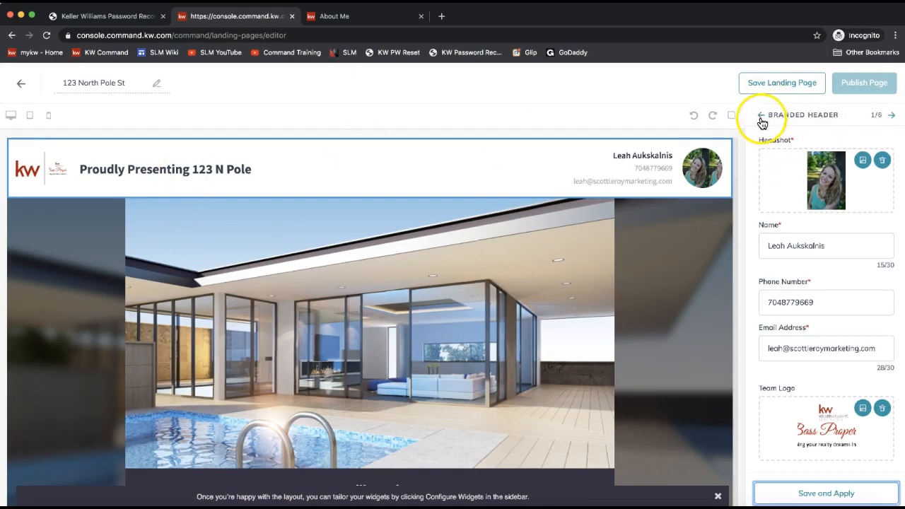
{"action": "left_click", "coordinate": [891, 116]}
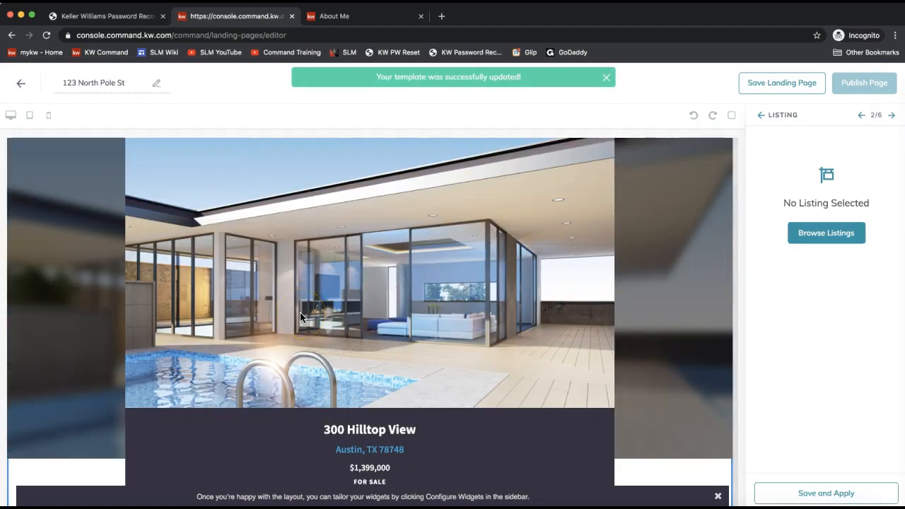
{"action": "left_click", "coordinate": [838, 238]}
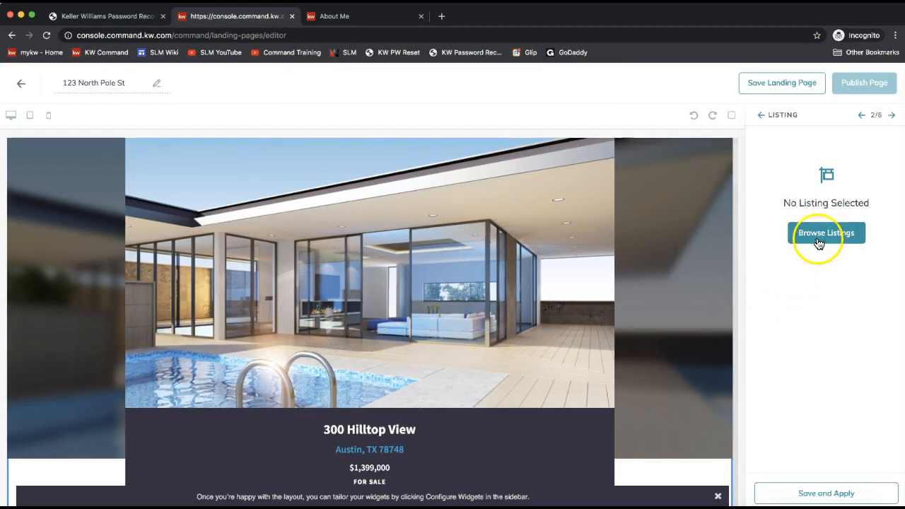
{"action": "left_click", "coordinate": [817, 240]}
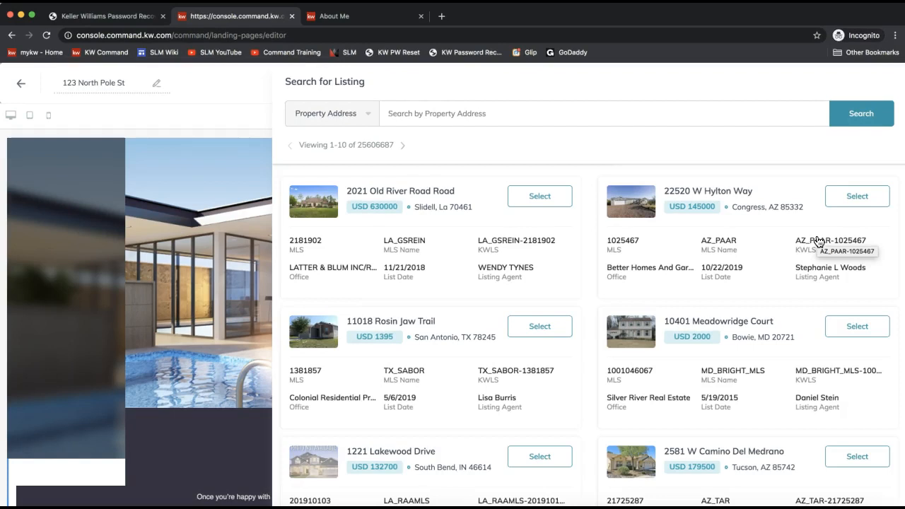
{"action": "left_click", "coordinate": [337, 114]}
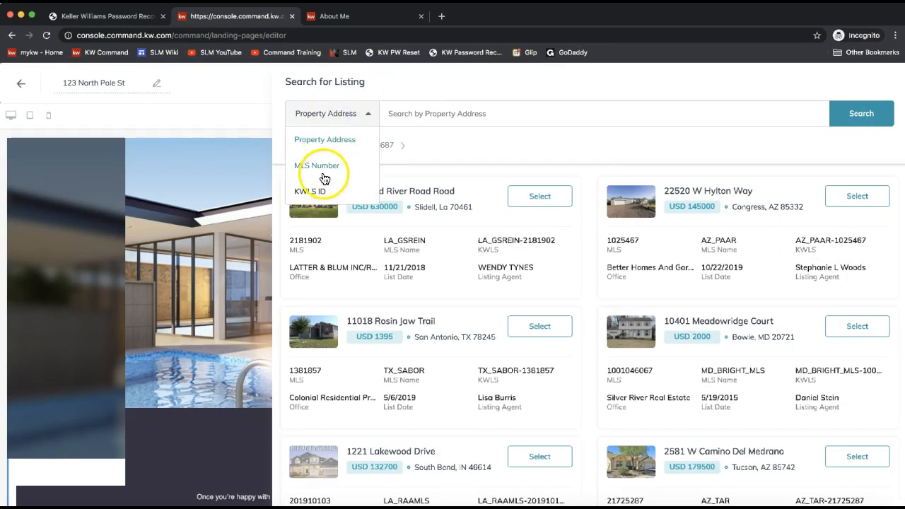
{"action": "left_click", "coordinate": [445, 117]}
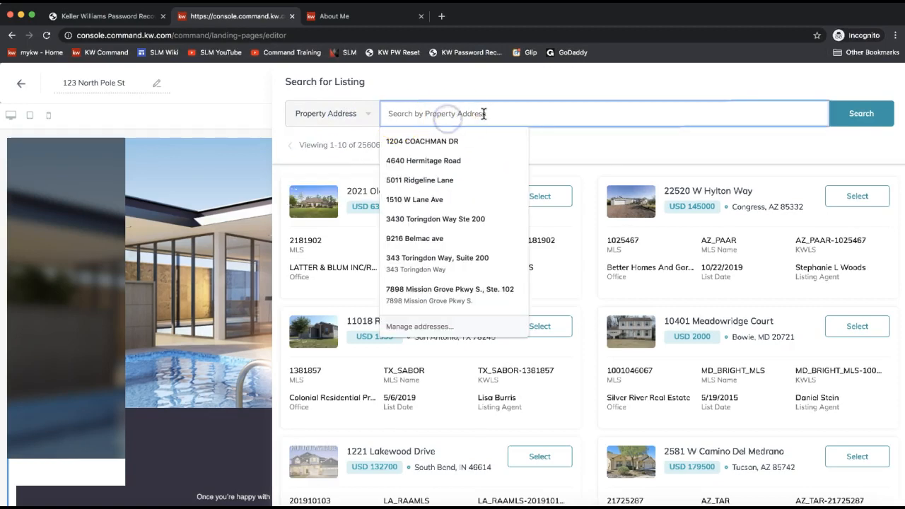
{"action": "left_click", "coordinate": [448, 87]}
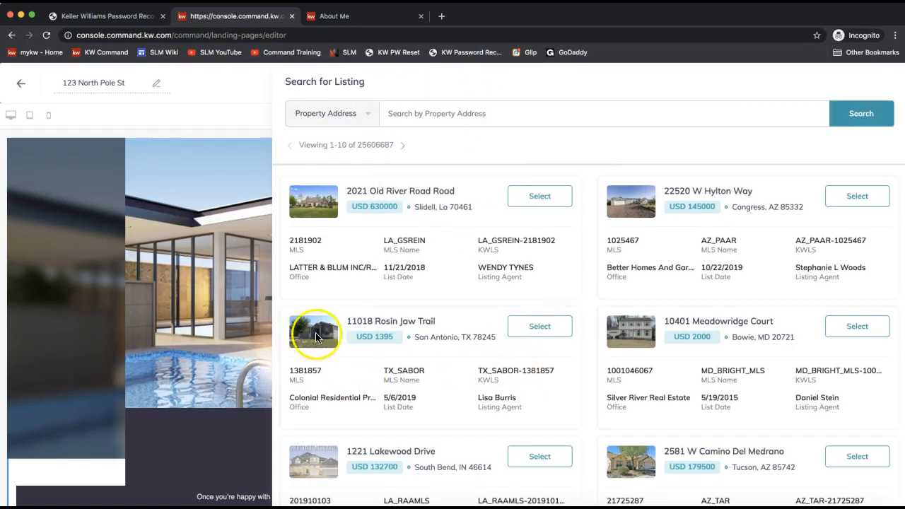
{"action": "left_click", "coordinate": [553, 203]}
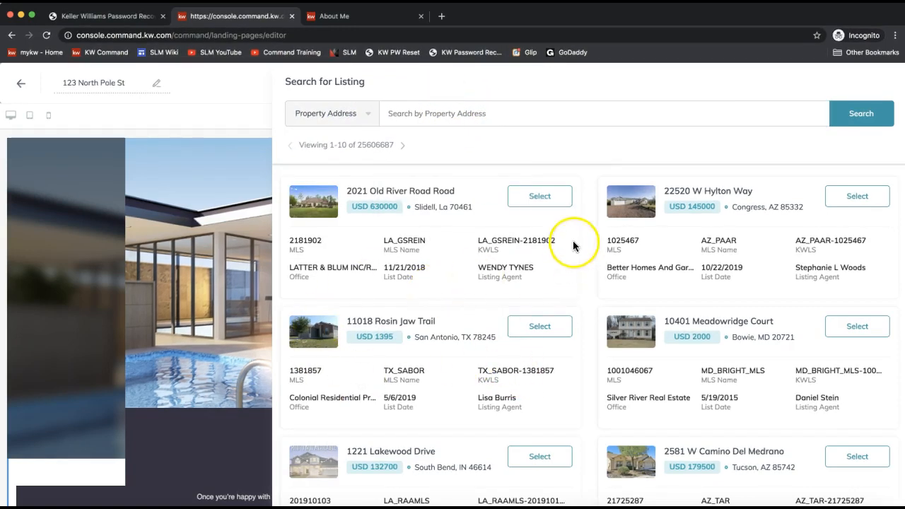
{"action": "left_click", "coordinate": [537, 203]}
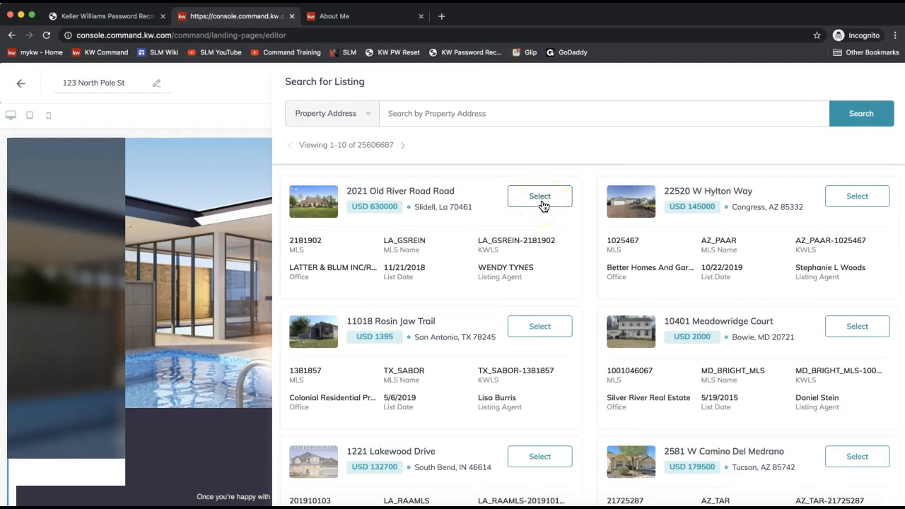
{"action": "left_click", "coordinate": [539, 200]}
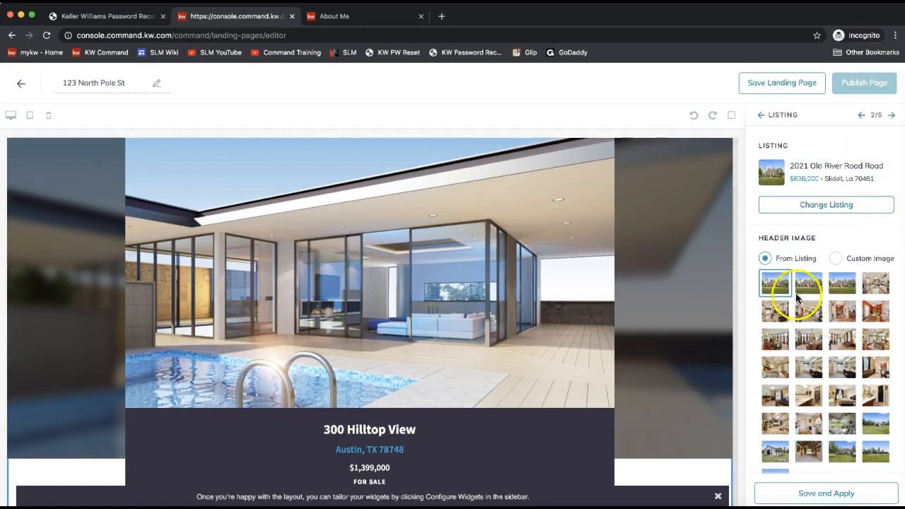
- Pick the listing's kitchen photo as the header image and save and apply it
{"action": "scroll", "coordinate": [777, 265], "scroll_direction": "down", "scroll_amount": 2}
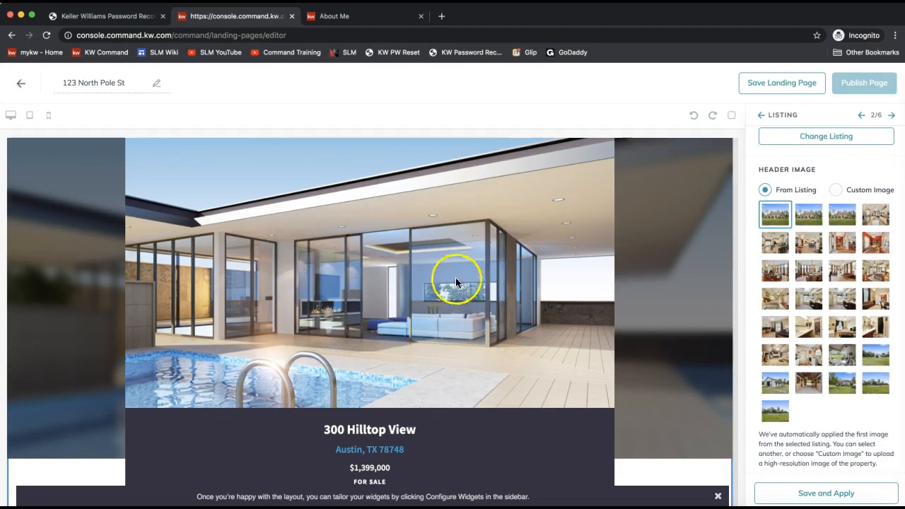
{"action": "left_click", "coordinate": [774, 242]}
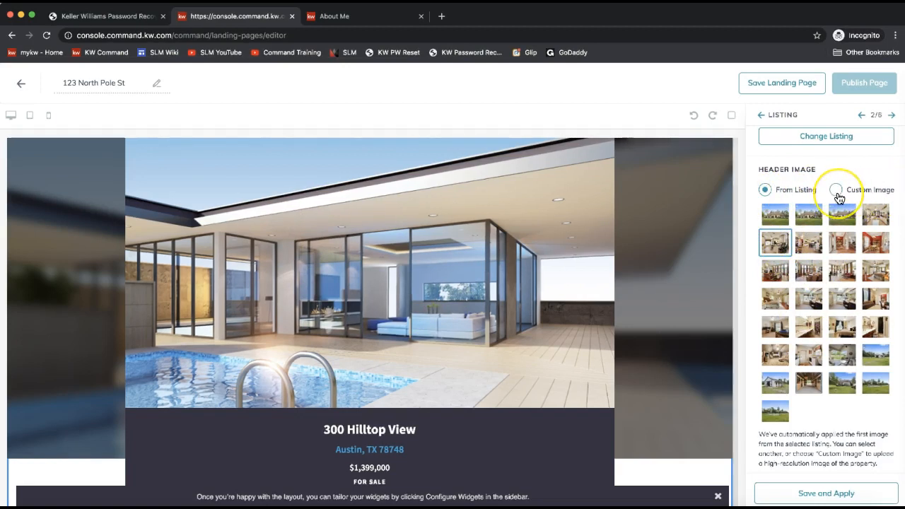
{"action": "left_click", "coordinate": [776, 245]}
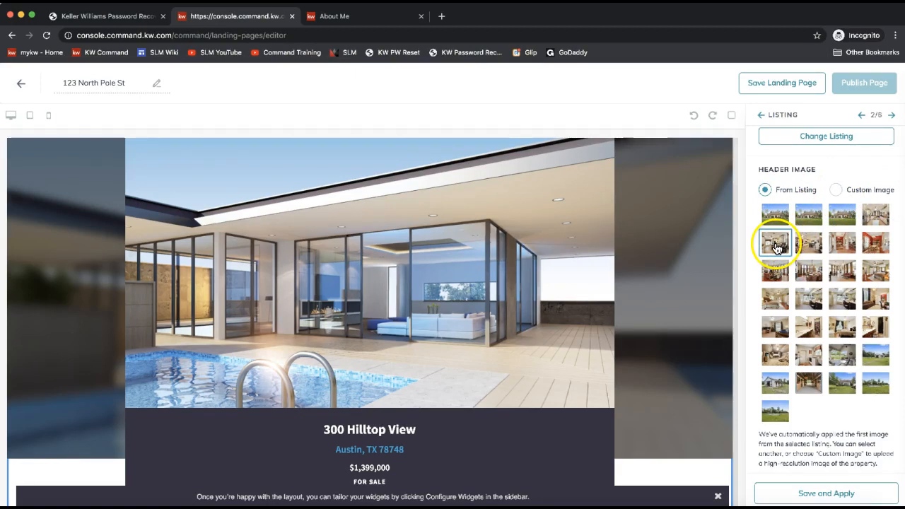
{"action": "scroll", "coordinate": [783, 302], "scroll_direction": "down", "scroll_amount": 1}
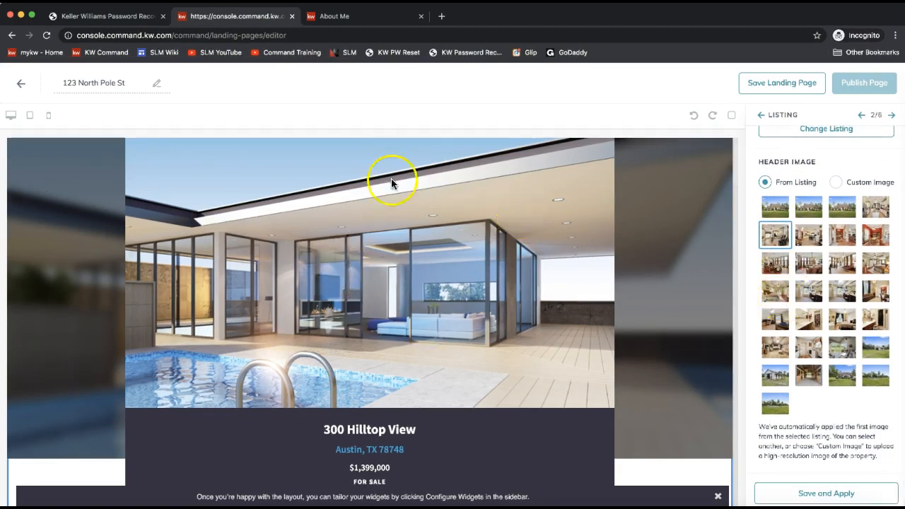
{"action": "left_click", "coordinate": [826, 495]}
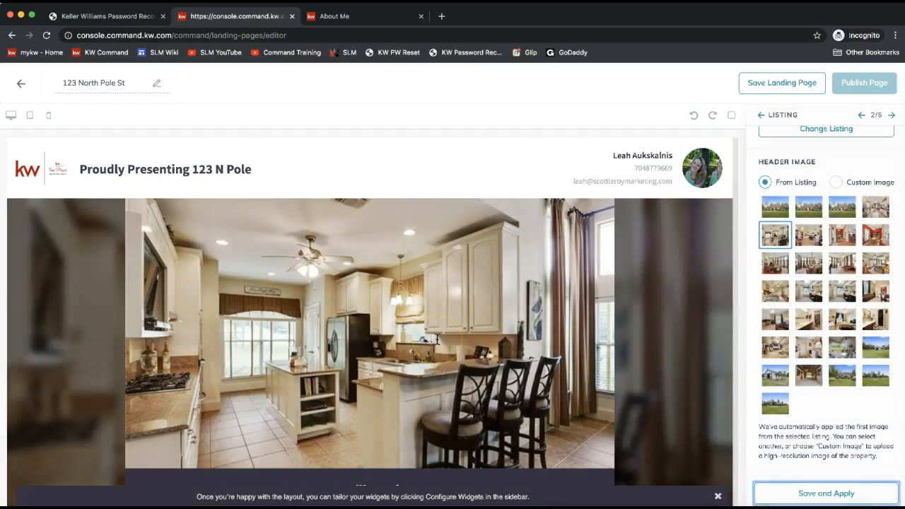
{"action": "scroll", "coordinate": [317, 285], "scroll_direction": "down", "scroll_amount": 2}
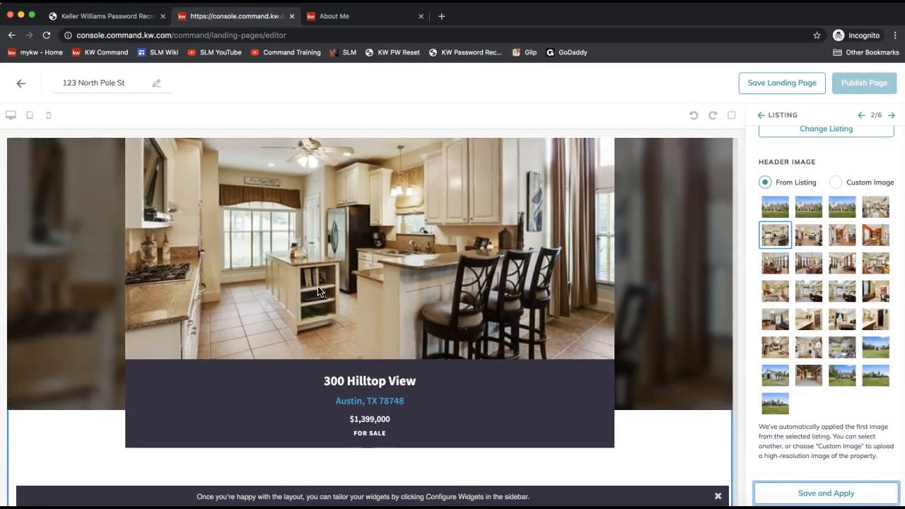
{"action": "scroll", "coordinate": [317, 290], "scroll_direction": "down", "scroll_amount": 5}
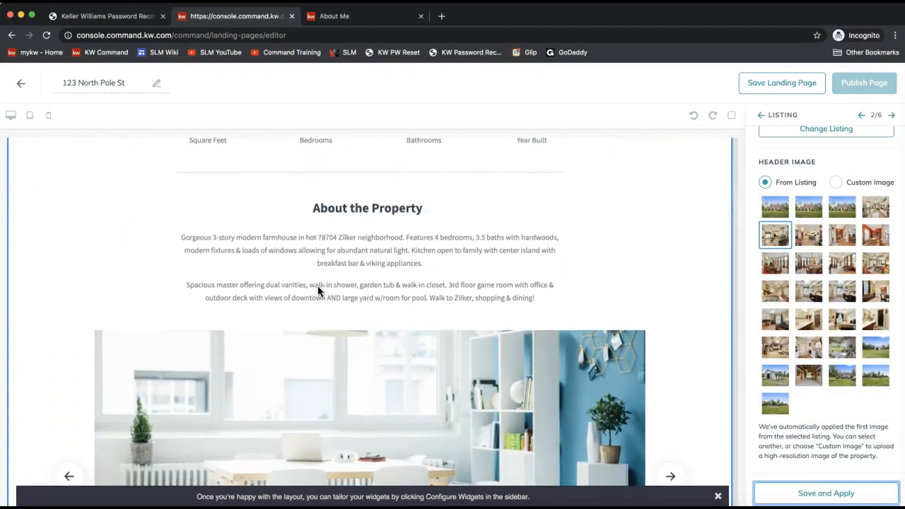
{"action": "scroll", "coordinate": [318, 286], "scroll_direction": "up", "scroll_amount": 9}
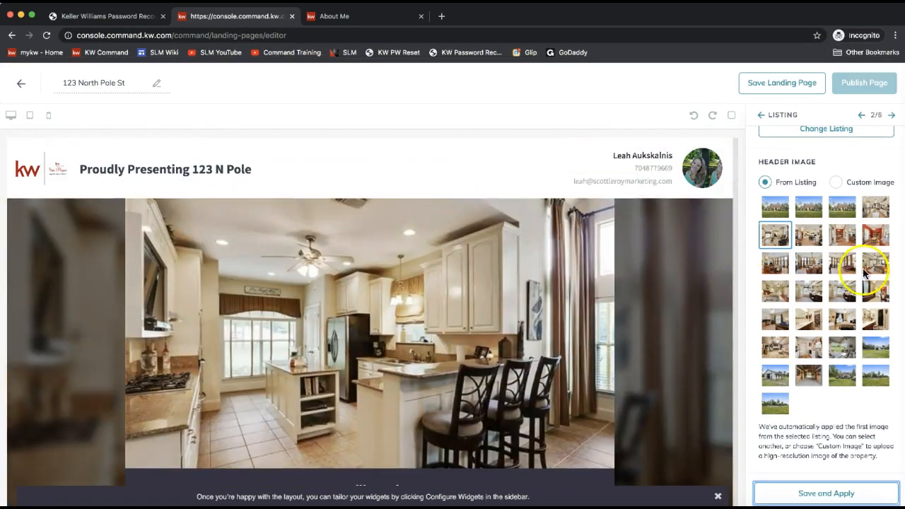
{"action": "scroll", "coordinate": [823, 315], "scroll_direction": "up", "scroll_amount": 2}
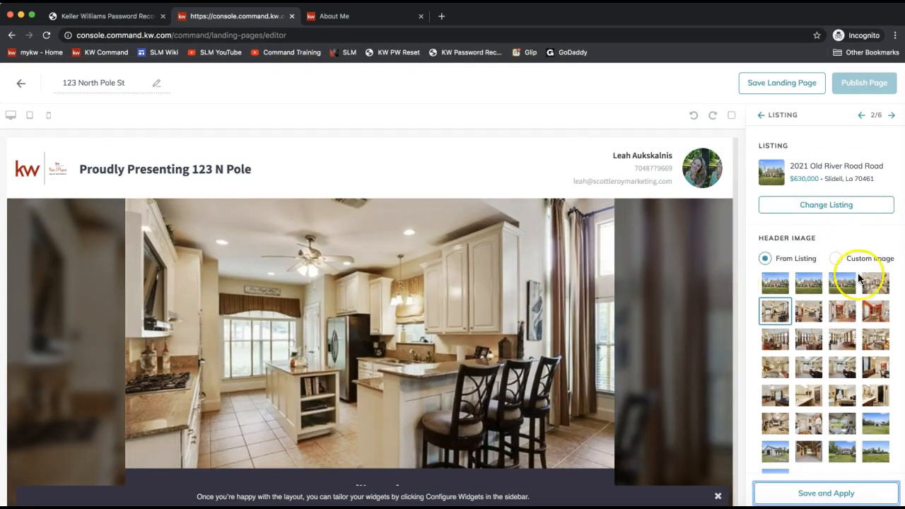
- Go forward to the Lead Form settings and select its form header text
{"action": "left_click", "coordinate": [892, 116]}
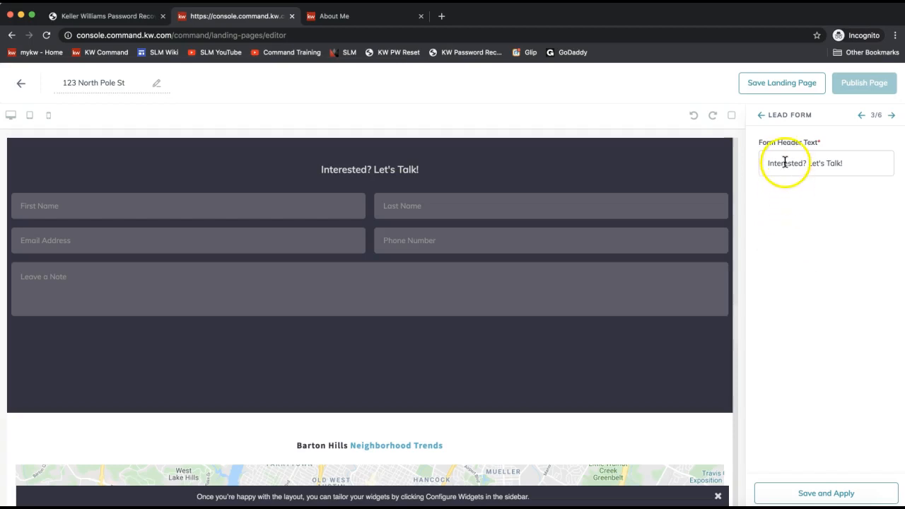
{"action": "left_click_drag", "start_coordinate": [321, 174], "coordinate": [378, 172]}
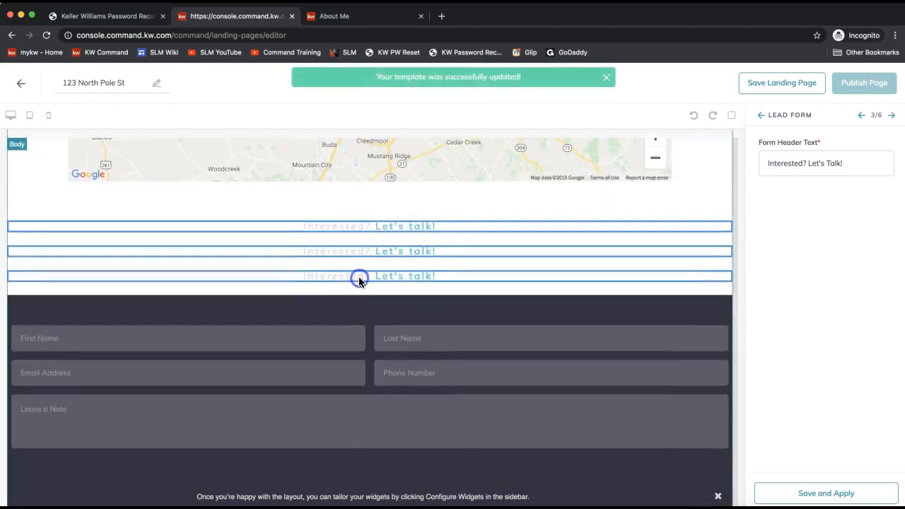
{"action": "triple_click", "coordinate": [775, 163]}
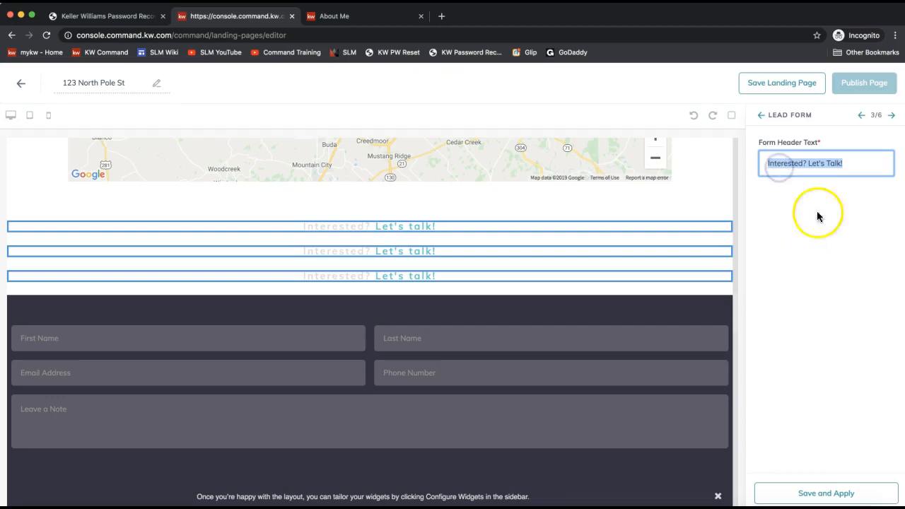
- Return to the Listing widget settings and open Browse Listings to search for a property
{"action": "left_click", "coordinate": [860, 115]}
{"action": "left_click", "coordinate": [889, 115]}
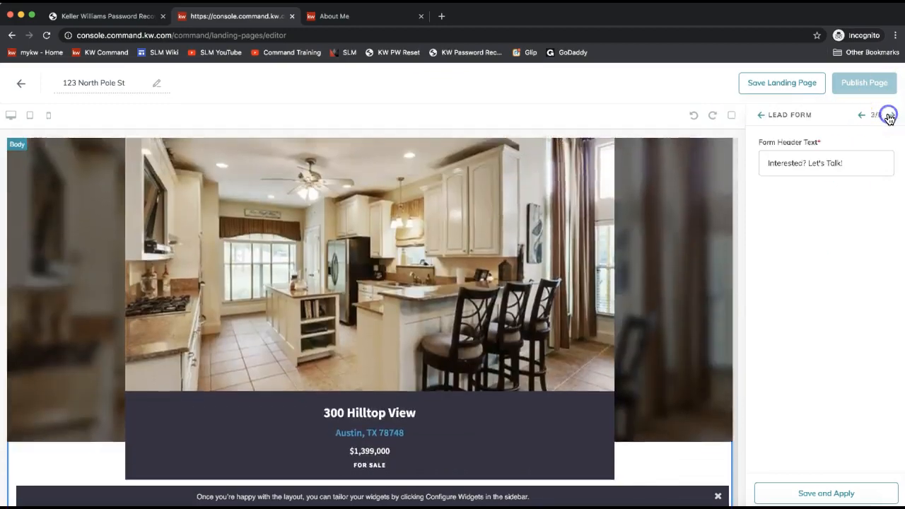
{"action": "left_click", "coordinate": [860, 115]}
{"action": "left_click", "coordinate": [830, 231]}
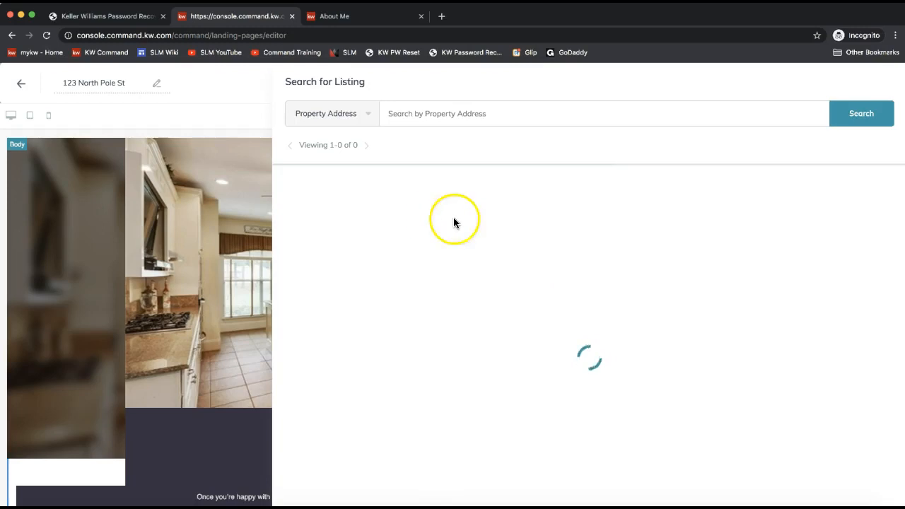
{"action": "left_click", "coordinate": [543, 198]}
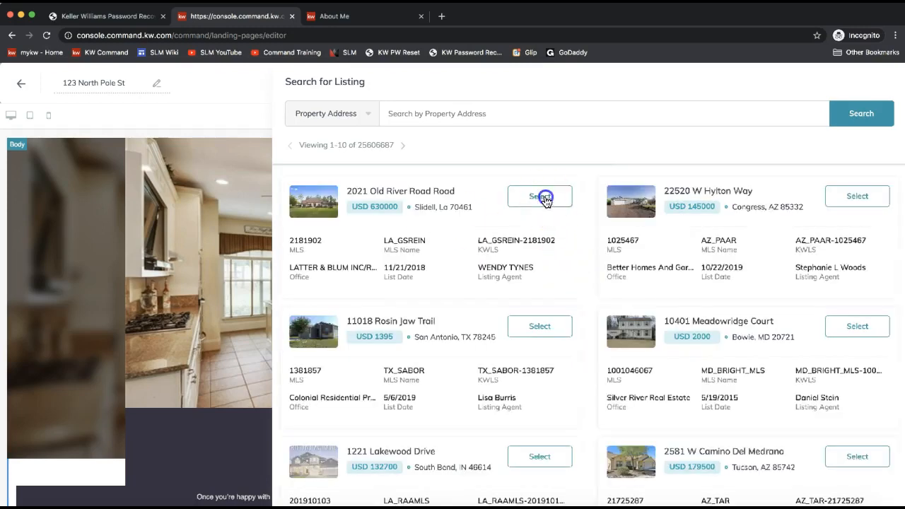
{"action": "left_click", "coordinate": [772, 319]}
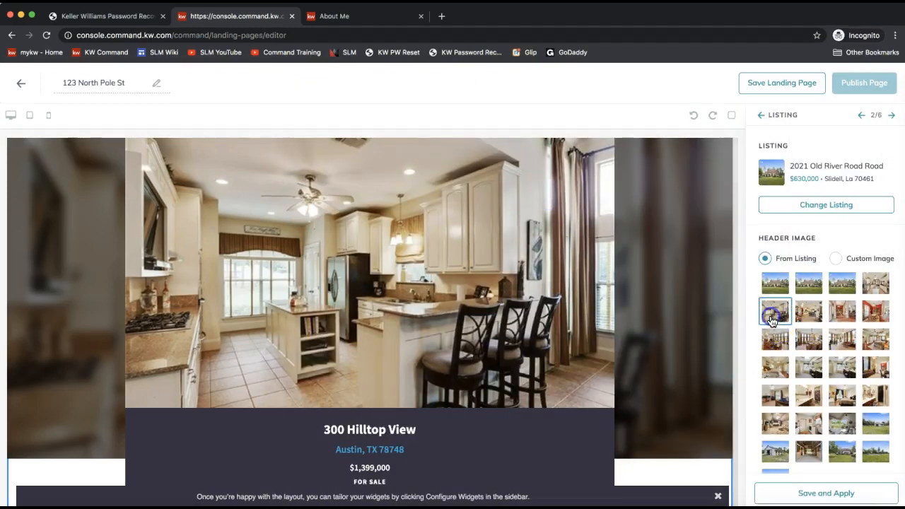
{"action": "left_click", "coordinate": [800, 493]}
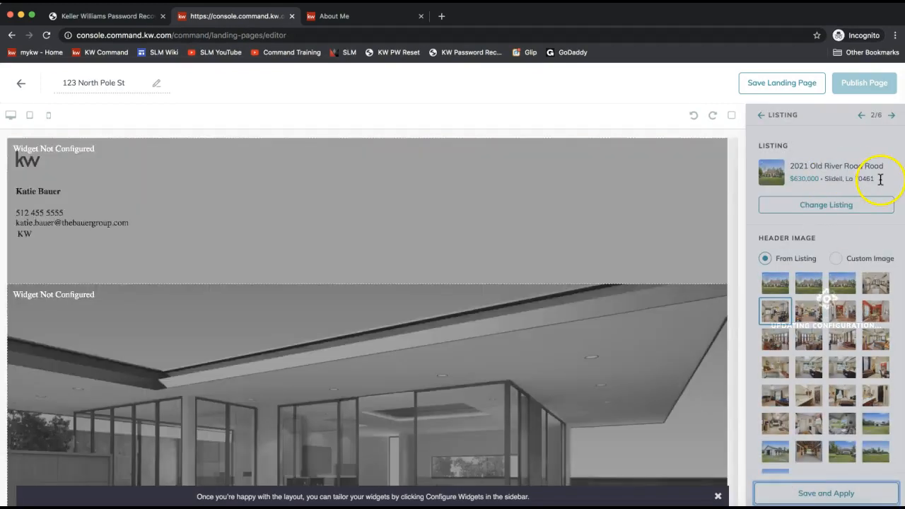
- Save and apply the Lead Form settings as they are
{"action": "left_click", "coordinate": [890, 115]}
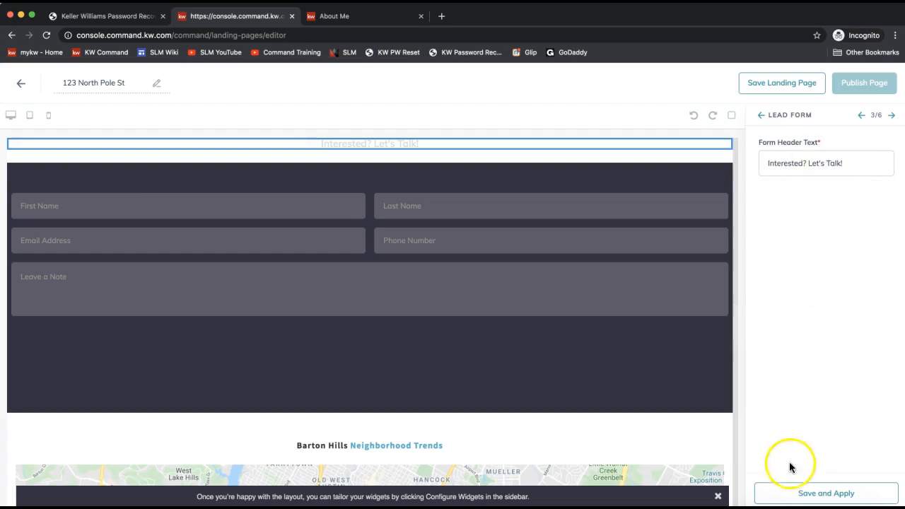
{"action": "left_click", "coordinate": [791, 493]}
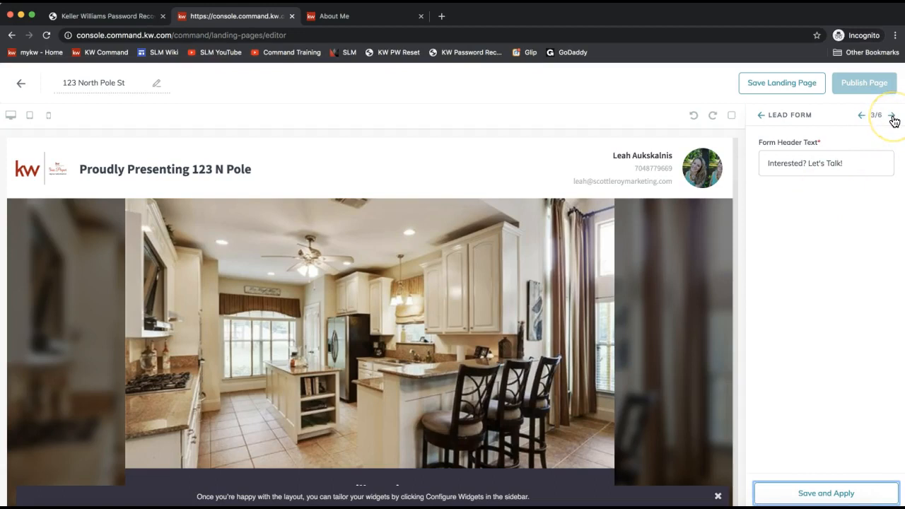
{"action": "left_click", "coordinate": [892, 118]}
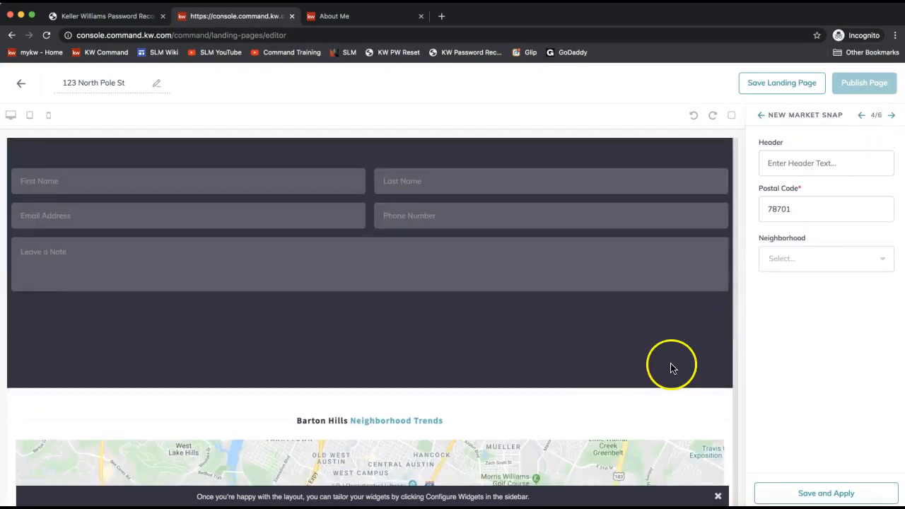
- Enter the header 'Ardrey Neighborhood Trends' and change the postal code from 78701 to 28173
{"action": "scroll", "coordinate": [463, 318], "scroll_direction": "down", "scroll_amount": 5}
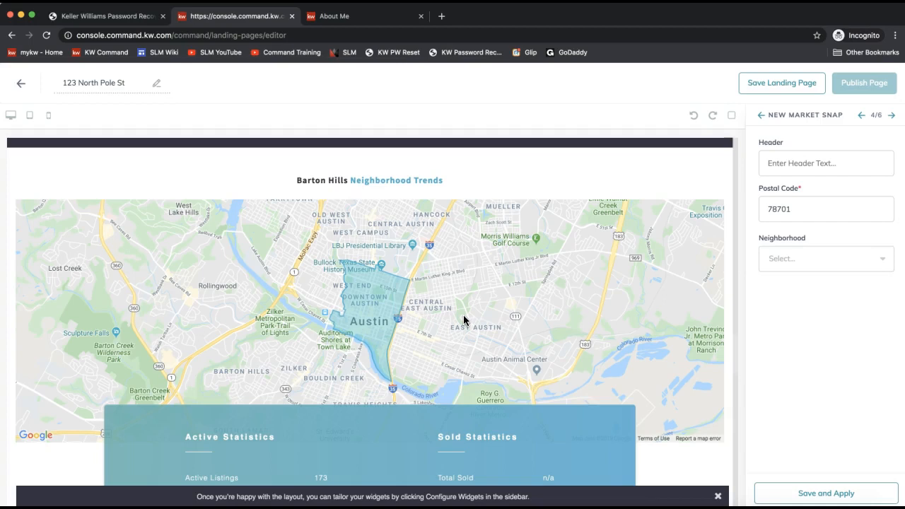
{"action": "left_click", "coordinate": [777, 164]}
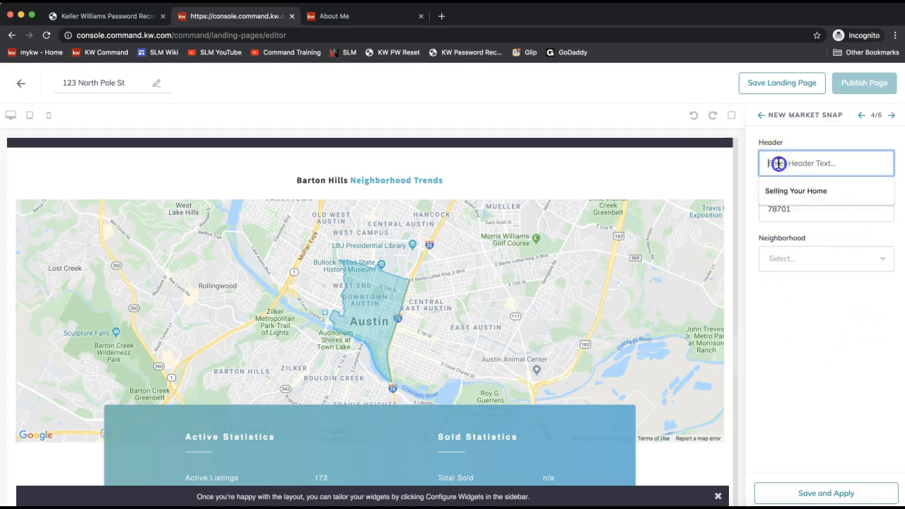
{"action": "type", "text": "A"}
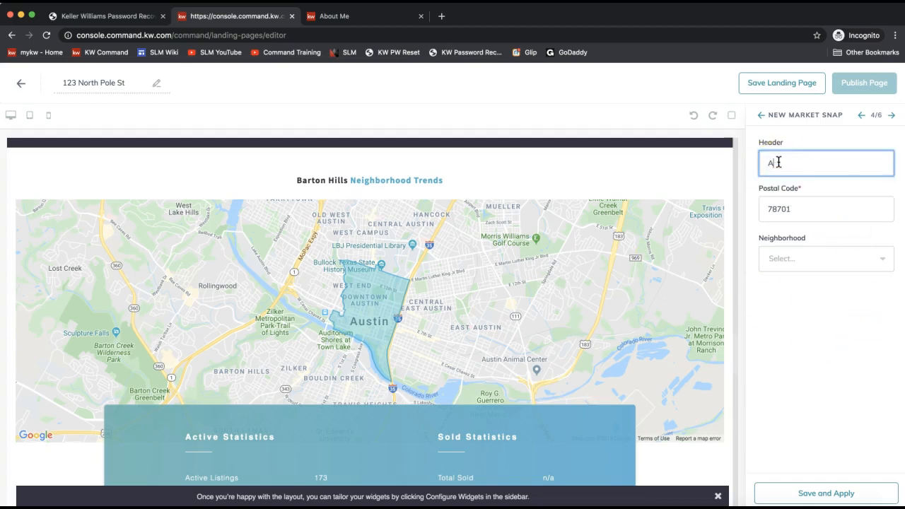
{"action": "type", "text": "drey Neighborhood Trends"}
{"action": "left_click", "coordinate": [823, 169]}
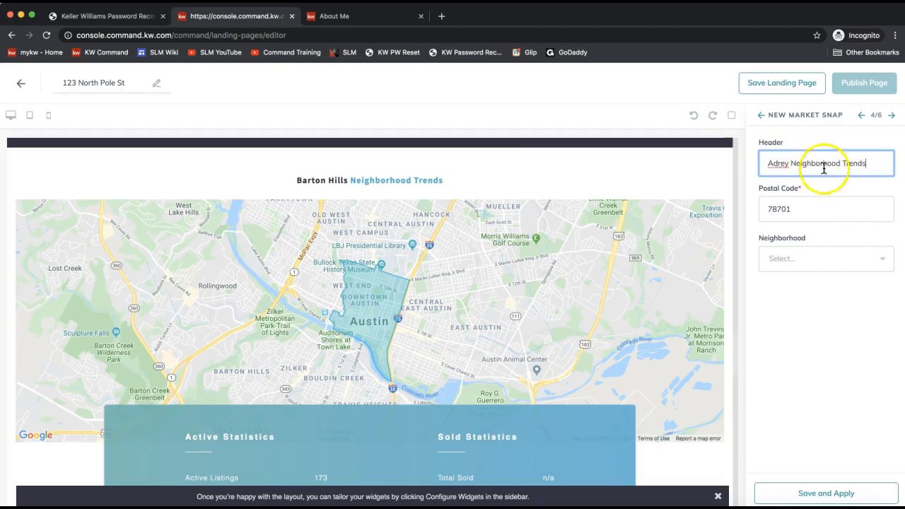
{"action": "left_click", "coordinate": [773, 163]}
{"action": "type", "text": "r"}
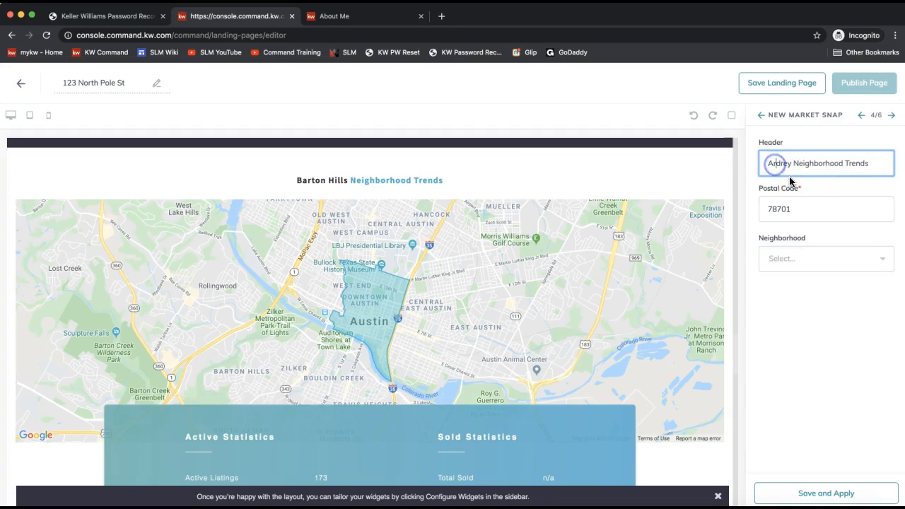
{"action": "double_click", "coordinate": [803, 212]}
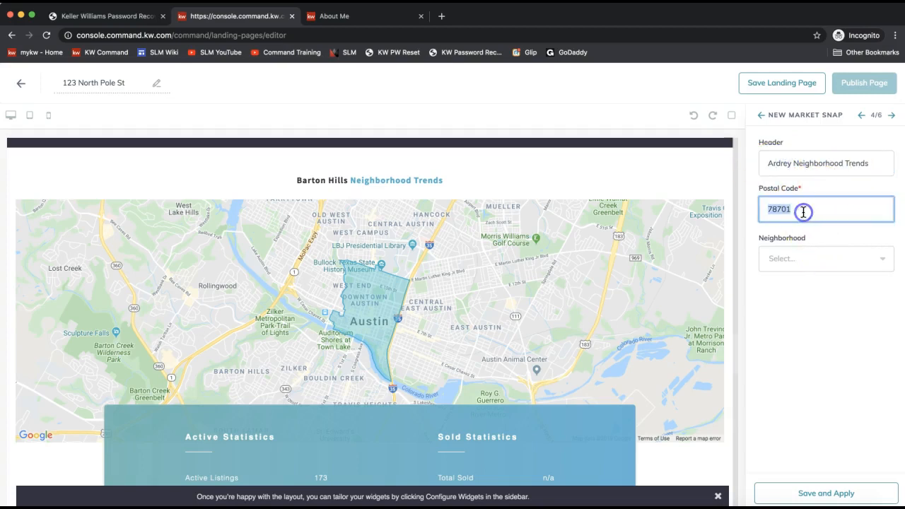
{"action": "type", "text": "28173"}
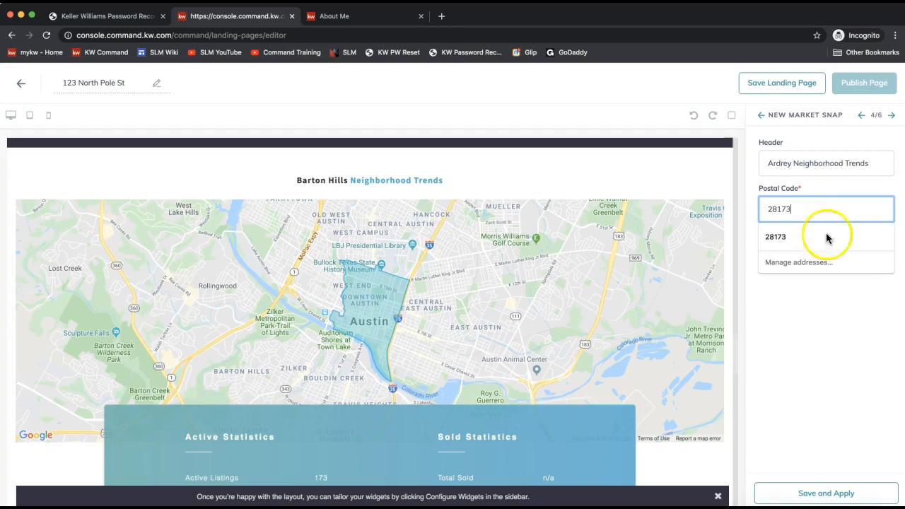
{"action": "left_click", "coordinate": [826, 237]}
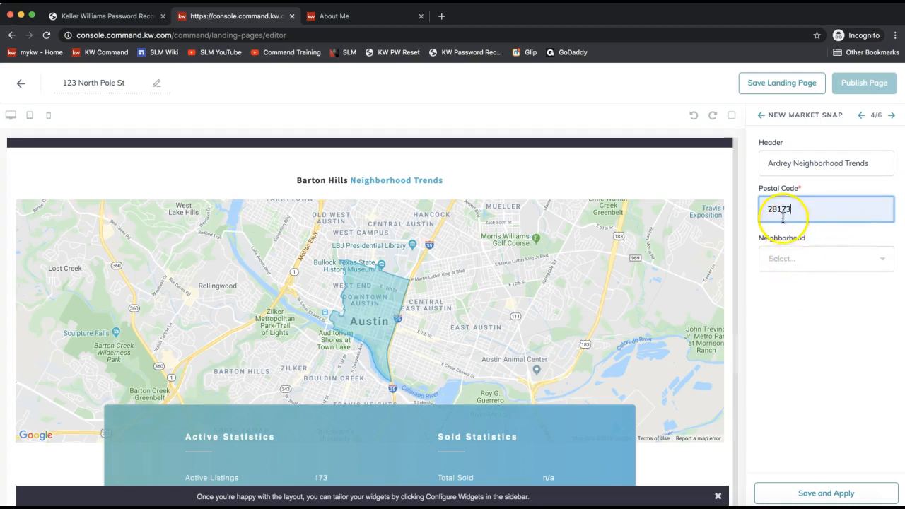
- Choose the Silver Creek neighborhood, retitle the header 'Silver Creek Neighborhood Trends', and save and apply
{"action": "left_click", "coordinate": [788, 260]}
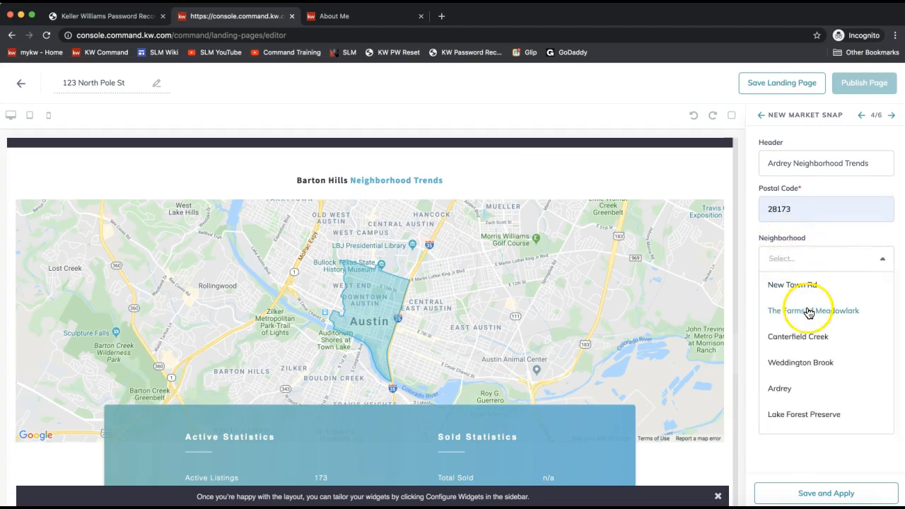
{"action": "scroll", "coordinate": [809, 336], "scroll_direction": "down", "scroll_amount": 5}
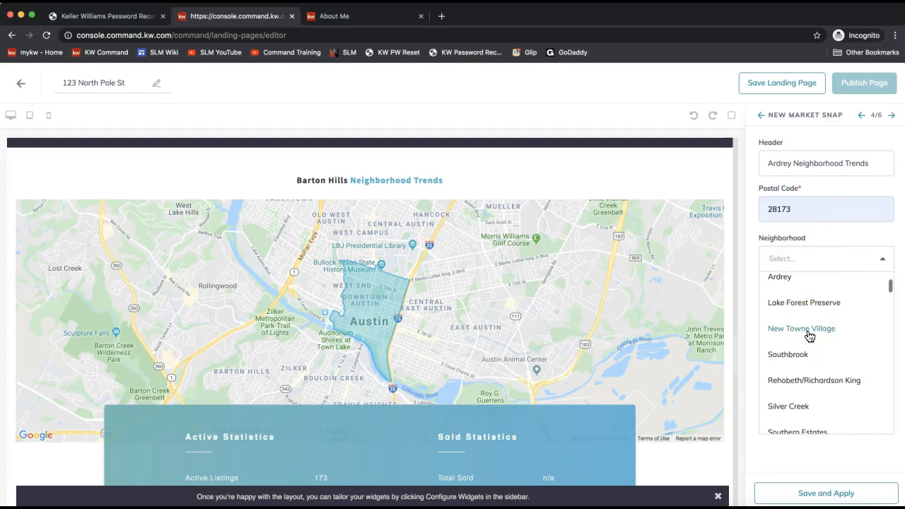
{"action": "scroll", "coordinate": [809, 336], "scroll_direction": "down", "scroll_amount": 1}
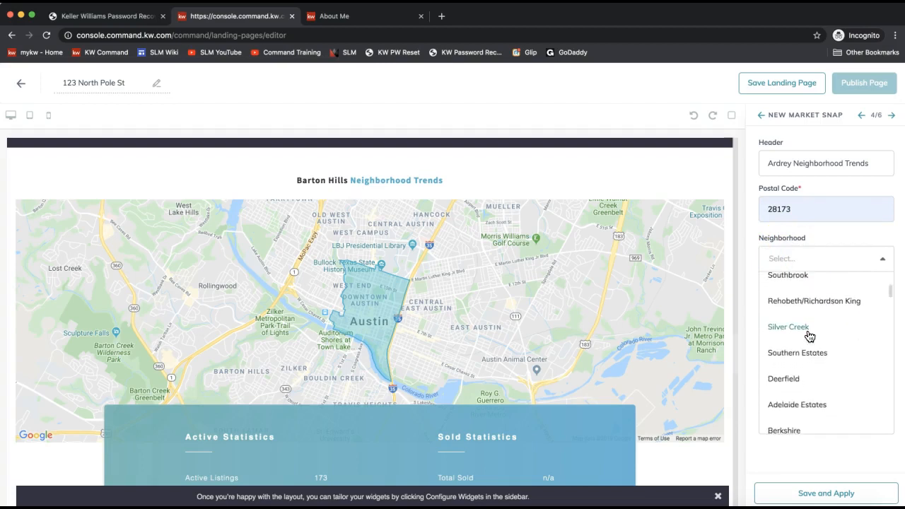
{"action": "left_click", "coordinate": [808, 330]}
{"action": "double_click", "coordinate": [779, 163]}
{"action": "type", "text": "Silver Creek"}
{"action": "left_click", "coordinate": [883, 299]}
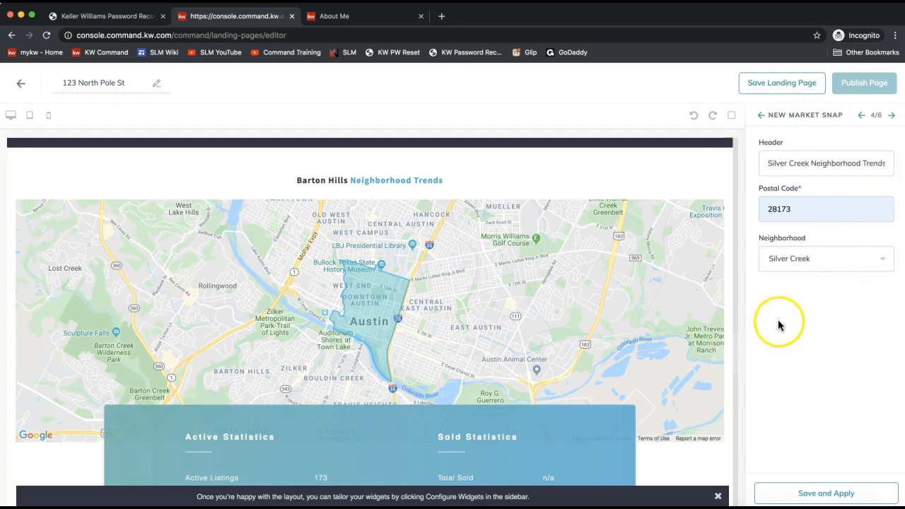
{"action": "left_click", "coordinate": [813, 489]}
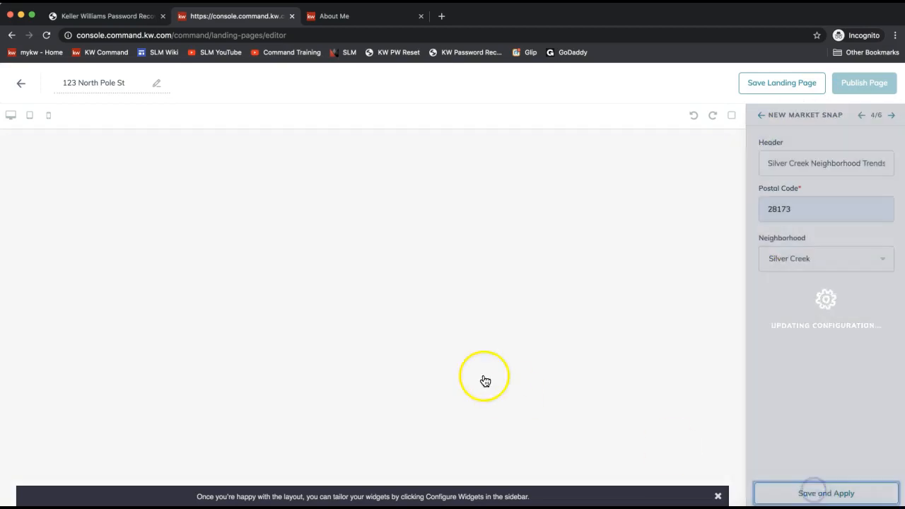
{"action": "scroll", "coordinate": [483, 380], "scroll_direction": "down", "scroll_amount": 4}
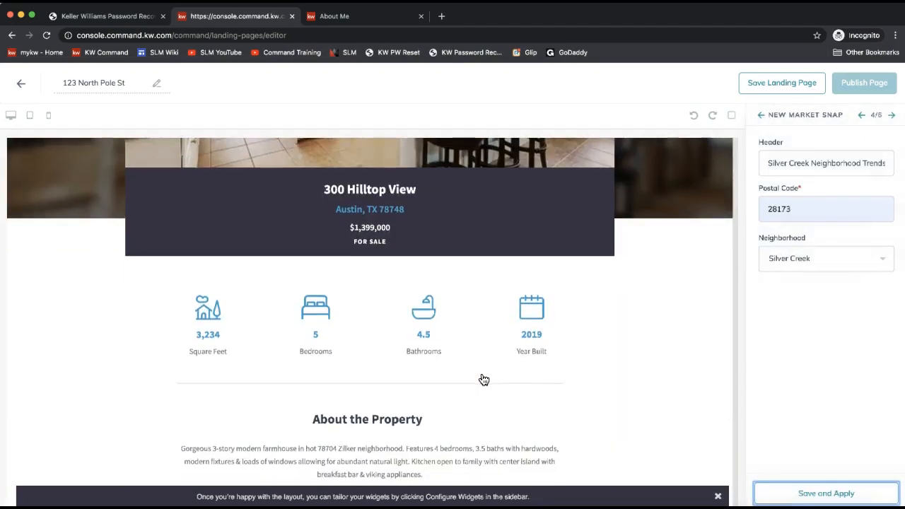
{"action": "scroll", "coordinate": [483, 379], "scroll_direction": "down", "scroll_amount": 15}
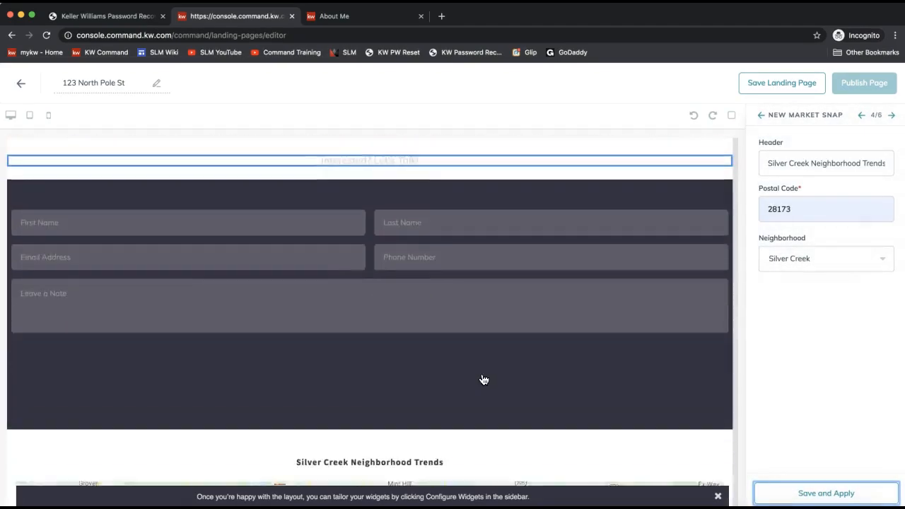
{"action": "scroll", "coordinate": [484, 379], "scroll_direction": "down", "scroll_amount": 5}
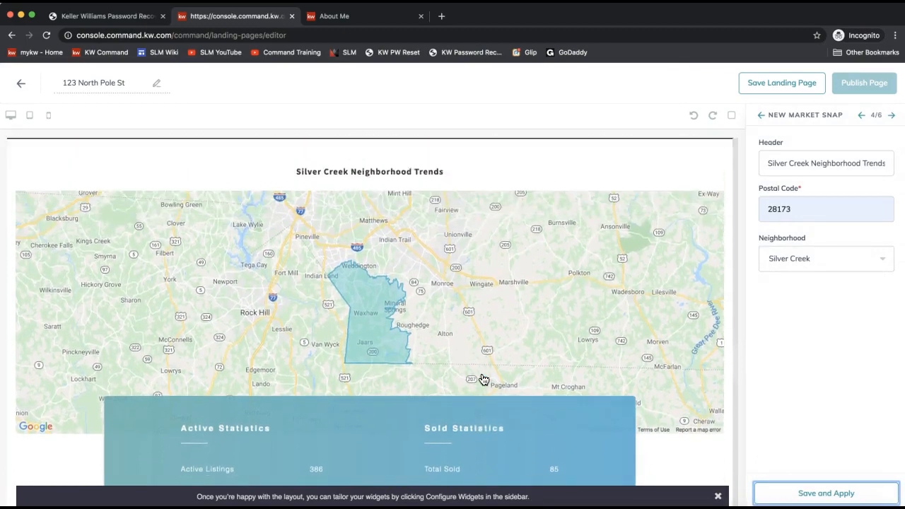
{"action": "scroll", "coordinate": [476, 370], "scroll_direction": "up", "scroll_amount": 1}
{"action": "scroll", "coordinate": [424, 216], "scroll_direction": "down", "scroll_amount": 3}
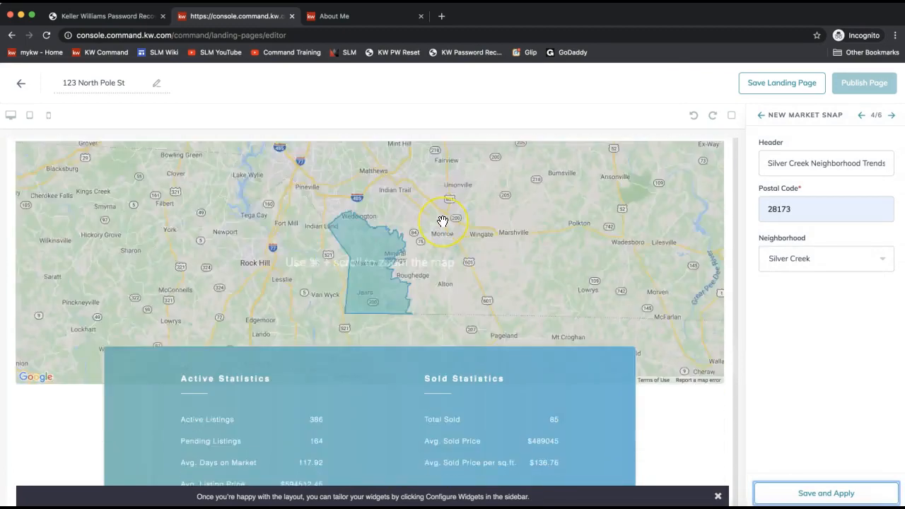
{"action": "scroll", "coordinate": [442, 221], "scroll_direction": "down", "scroll_amount": 3}
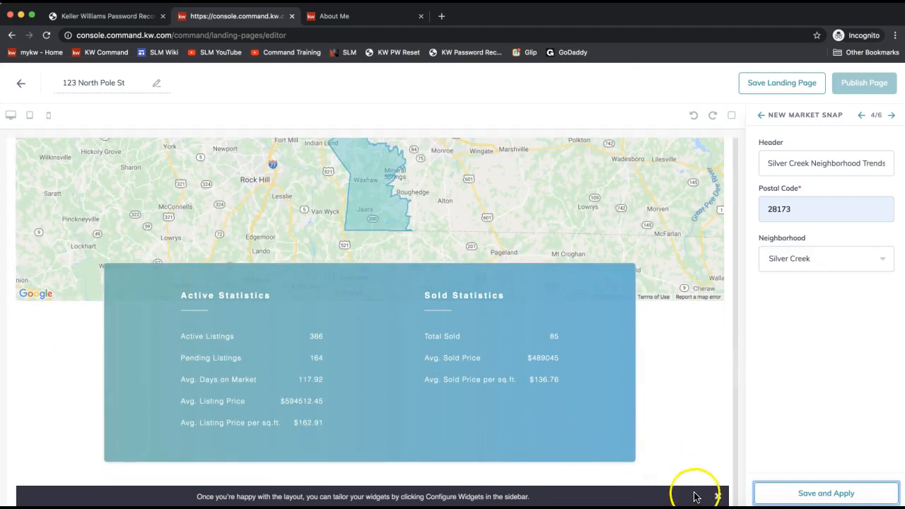
- Advance to the Video widget settings (5 of 6) and look over its options
{"action": "left_click", "coordinate": [891, 116]}
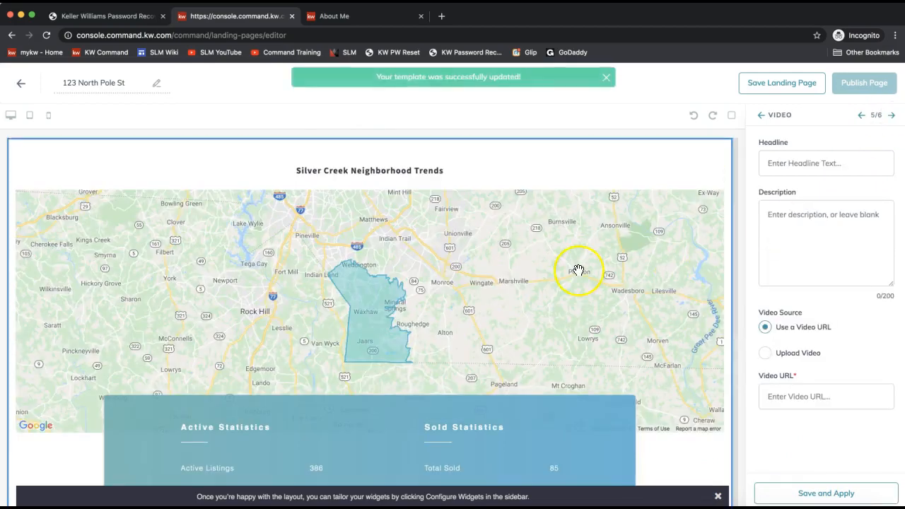
{"action": "scroll", "coordinate": [578, 270], "scroll_direction": "down", "scroll_amount": 10}
{"action": "scroll", "coordinate": [578, 270], "scroll_direction": "down", "scroll_amount": 1}
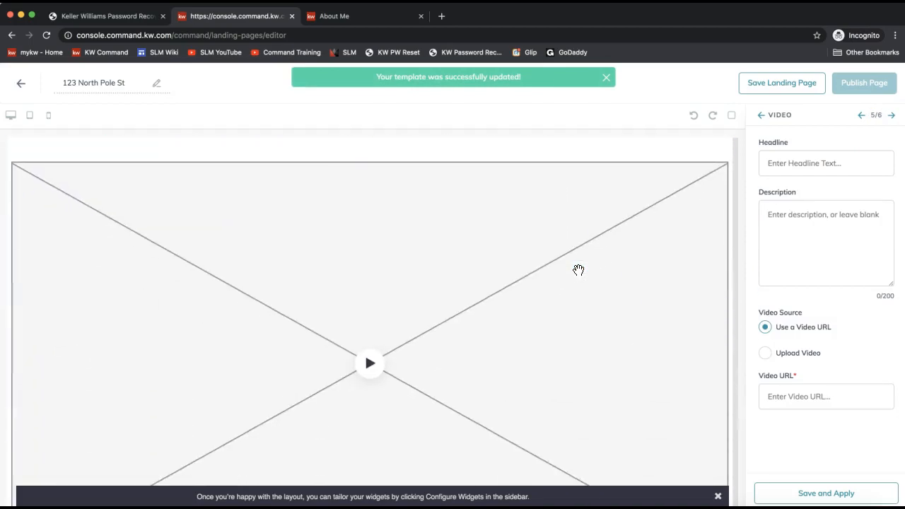
{"action": "scroll", "coordinate": [578, 270], "scroll_direction": "up", "scroll_amount": 1}
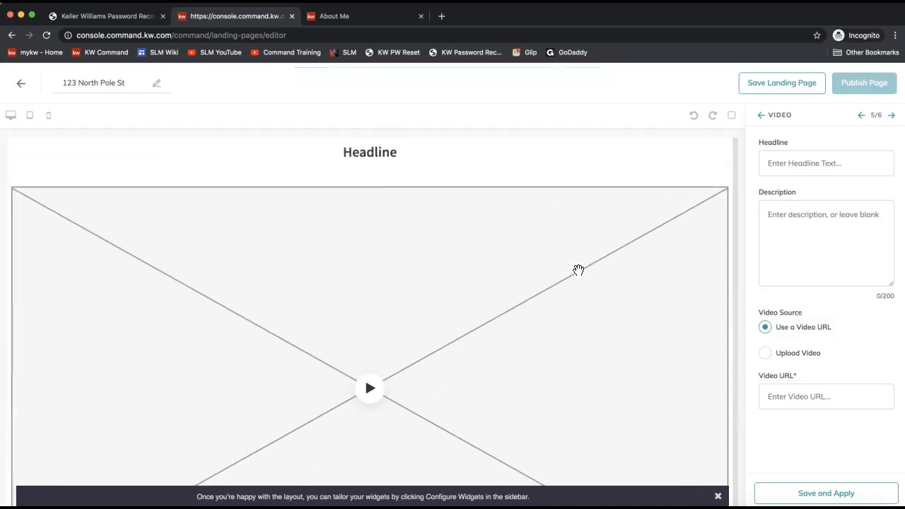
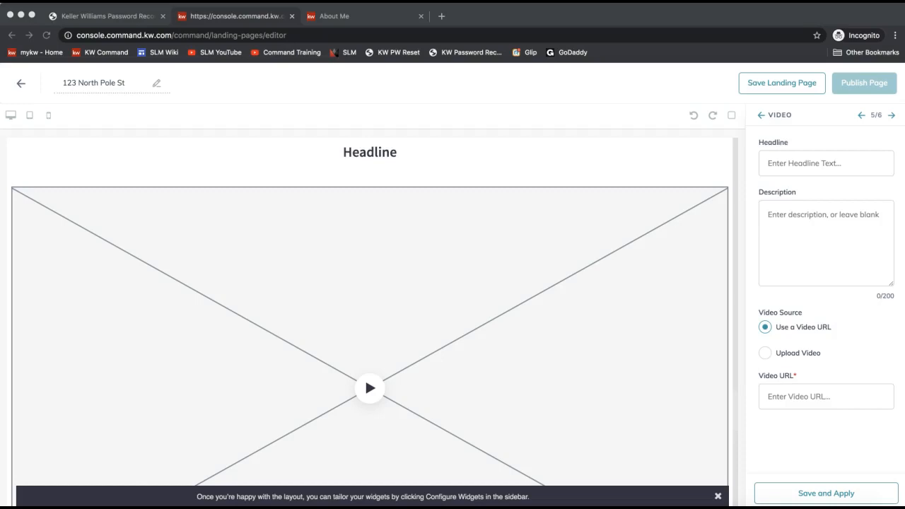
- Copy the youtu.be share link of the SmartPlans and Campaigns - 12/12 YouTube video
{"action": "left_click_drag", "start_coordinate": [904, 92], "coordinate": [808, 54]}
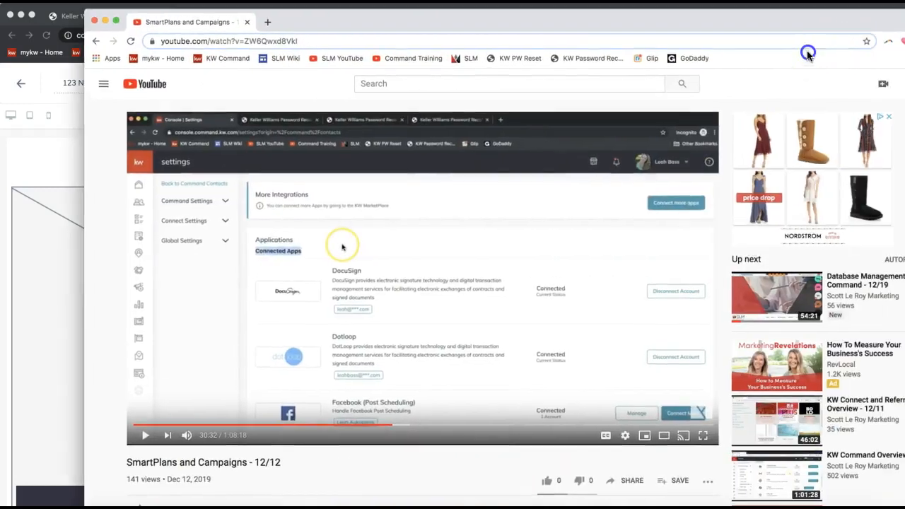
{"action": "double_click", "coordinate": [754, 28]}
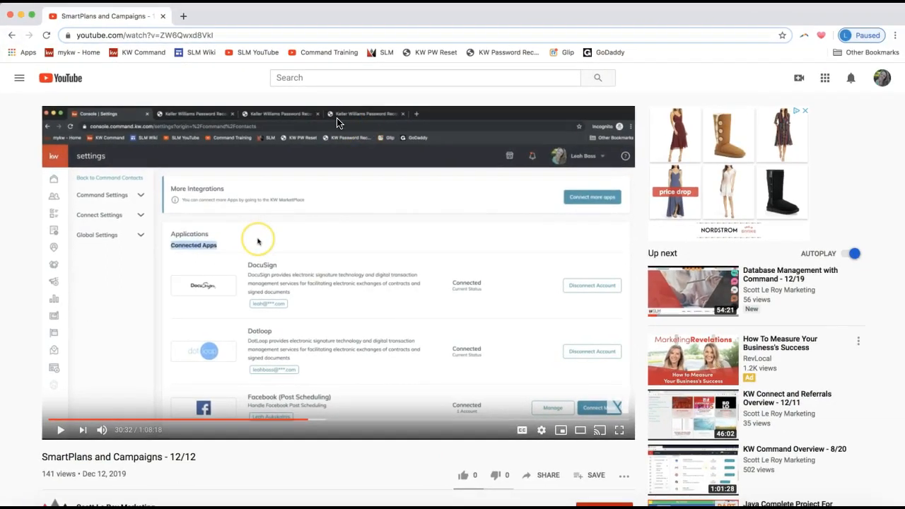
{"action": "scroll", "coordinate": [415, 283], "scroll_direction": "down", "scroll_amount": 1}
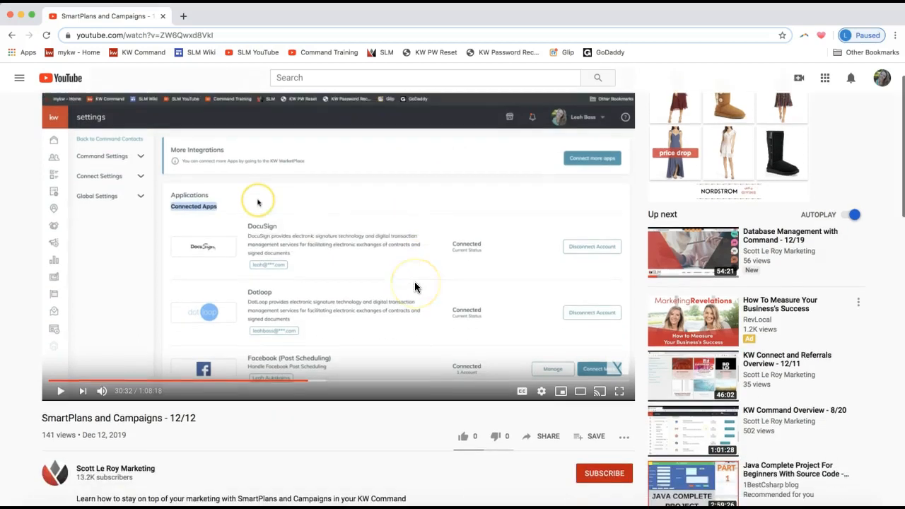
{"action": "left_click", "coordinate": [545, 442]}
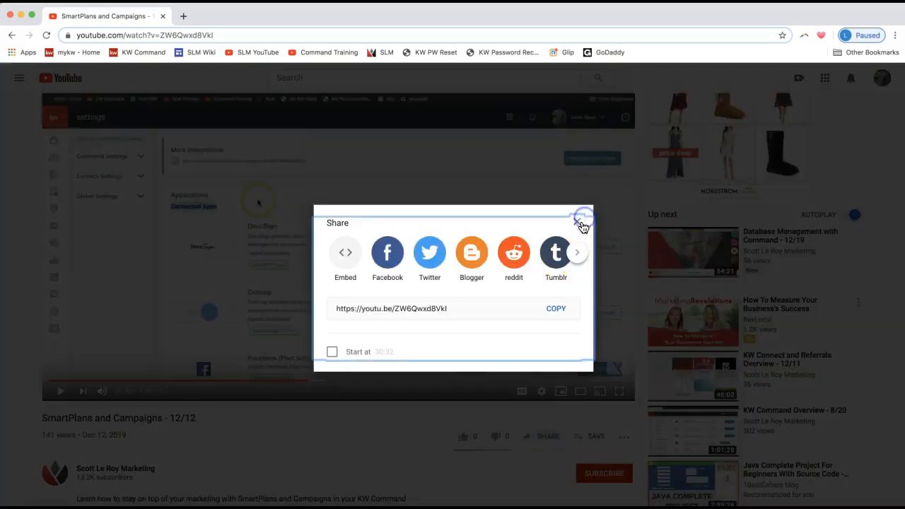
{"action": "left_click", "coordinate": [581, 225]}
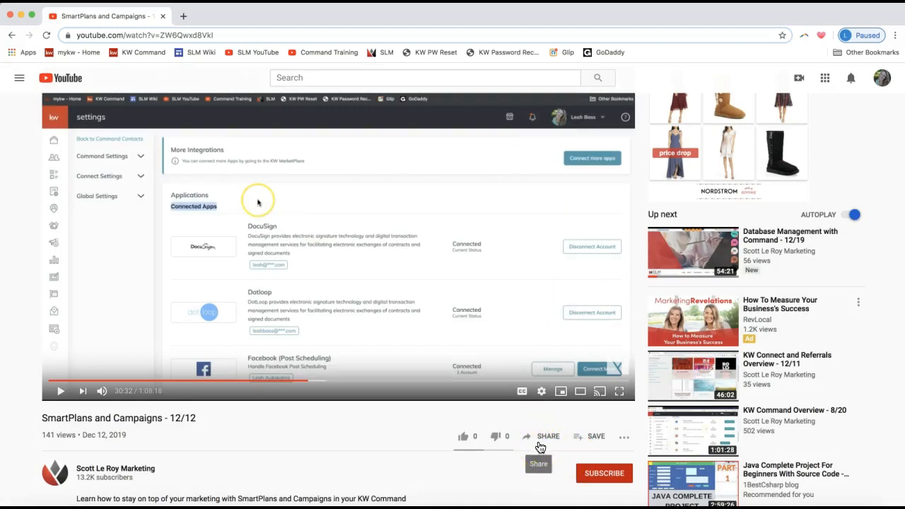
{"action": "left_click", "coordinate": [544, 443]}
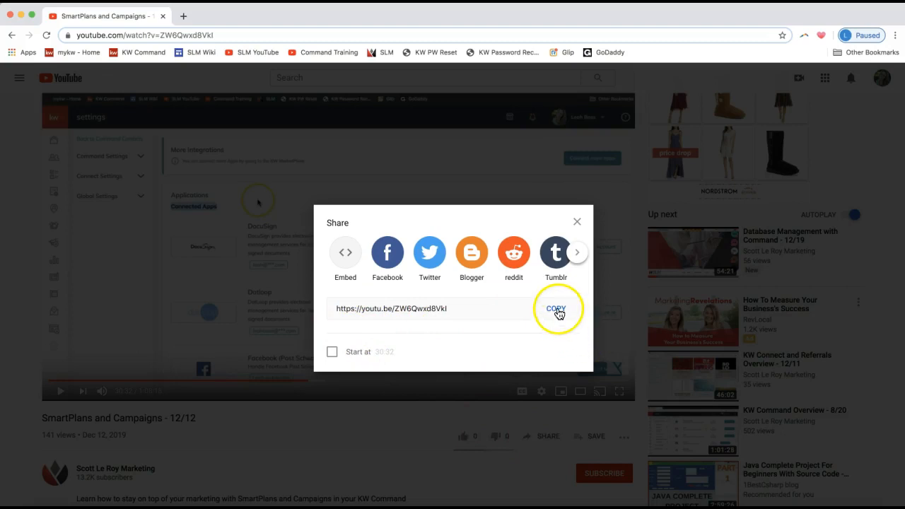
{"action": "left_click", "coordinate": [405, 309]}
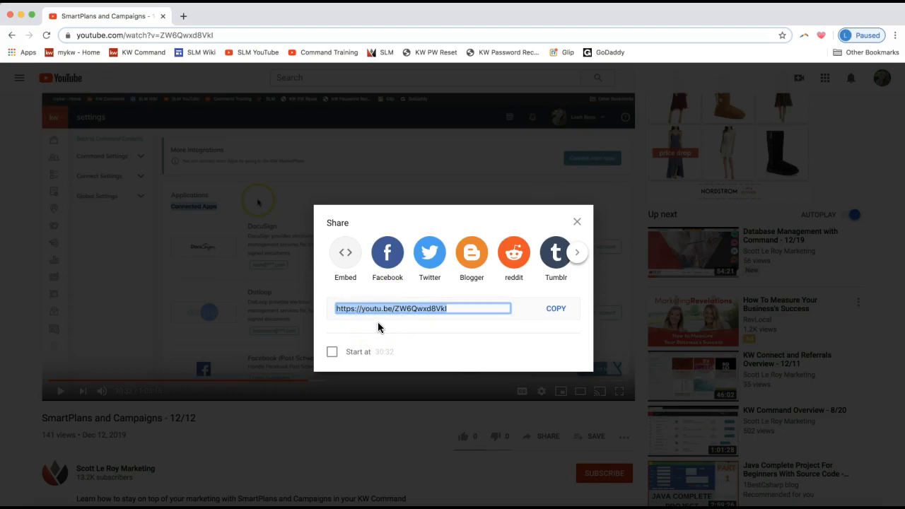
{"action": "left_click", "coordinate": [561, 309]}
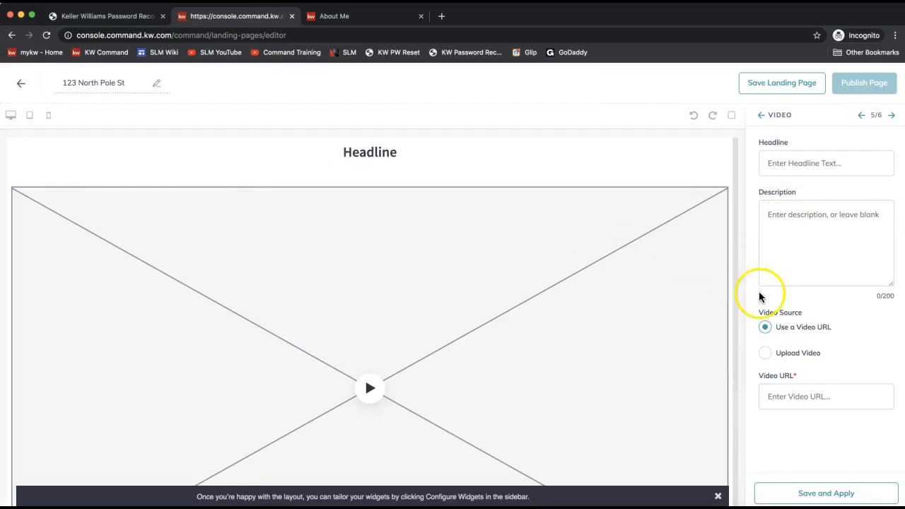
- Enter headline 'Silver Creek Neighborhood Stats' and description 'Learn more about the up and coming Silver Creek Neighborhood!'
{"action": "left_click", "coordinate": [793, 162]}
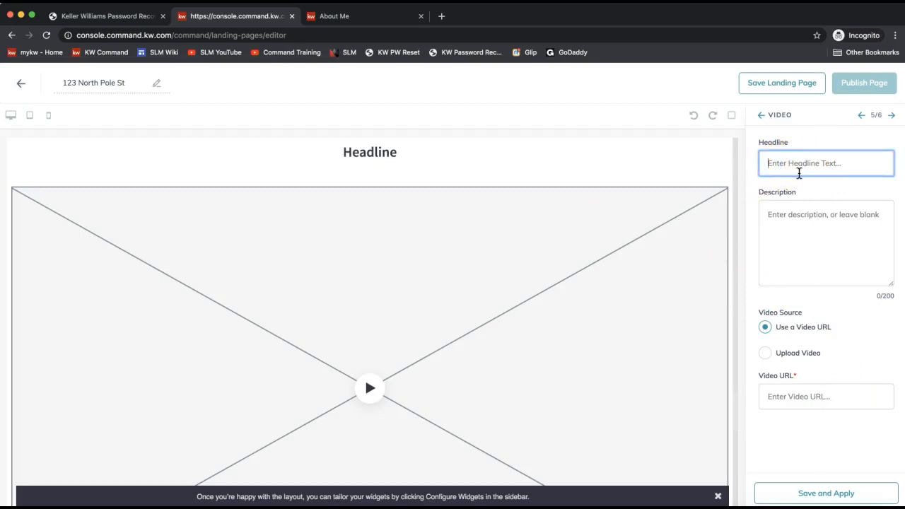
{"action": "type", "text": "Silver Creek Neighborhood Stats"}
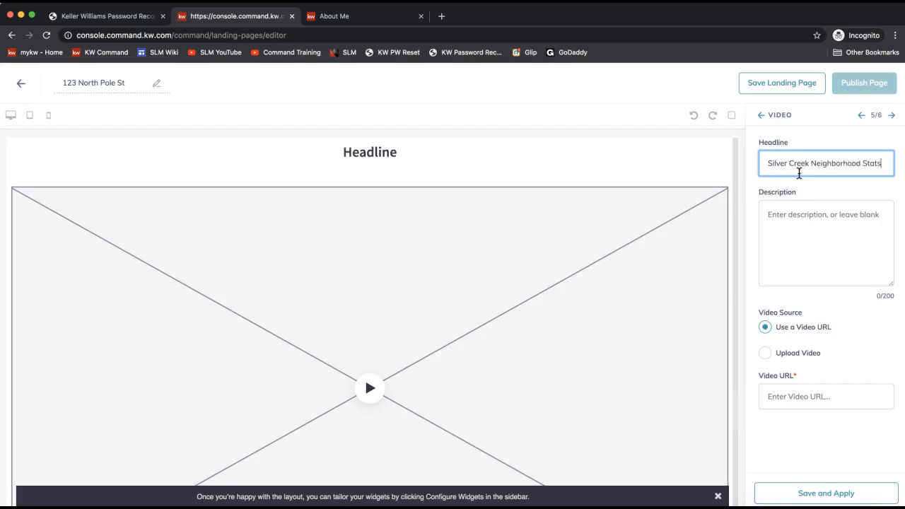
{"action": "left_click", "coordinate": [825, 212]}
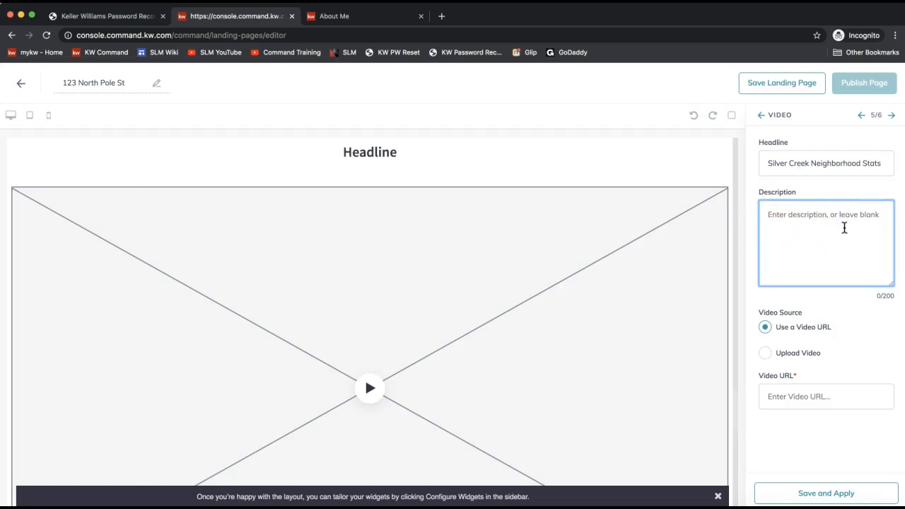
{"action": "type", "text": "Learn more about the"}
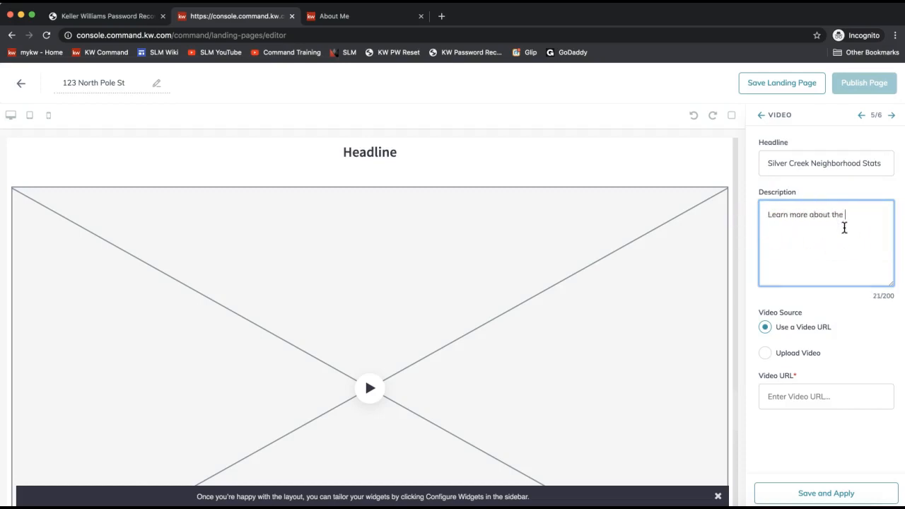
{"action": "type", "text": " up and coming Silver Creek N"}
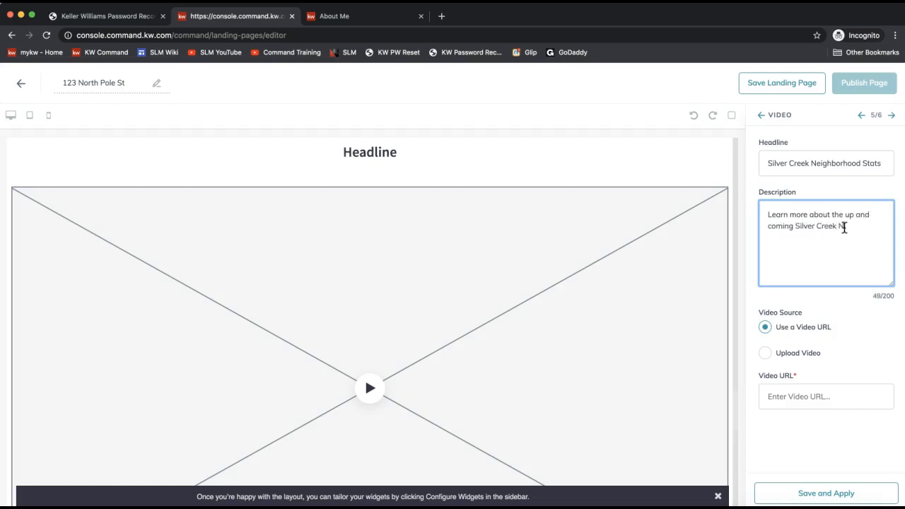
{"action": "type", "text": "eighborhood!"}
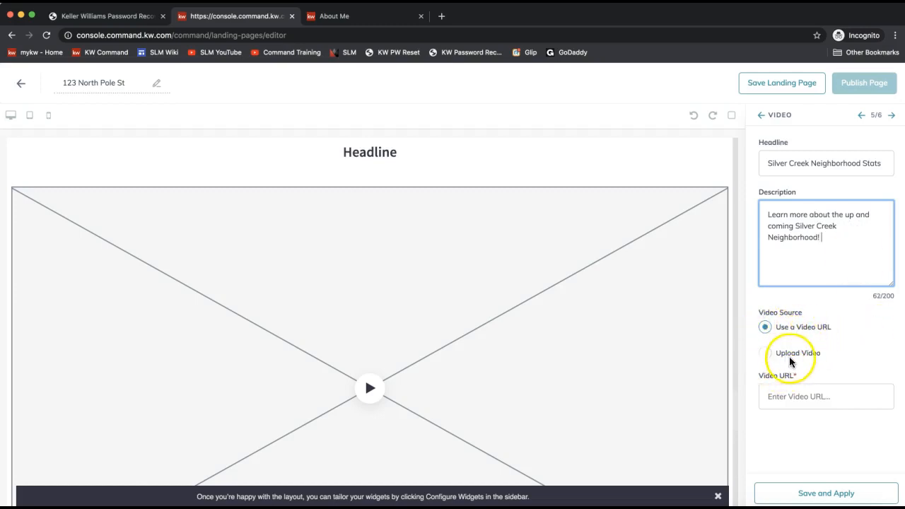
- Paste the copied YouTube link as the Video URL, then save and apply the widget
{"action": "left_click", "coordinate": [786, 399]}
{"action": "key", "text": "super+v"}
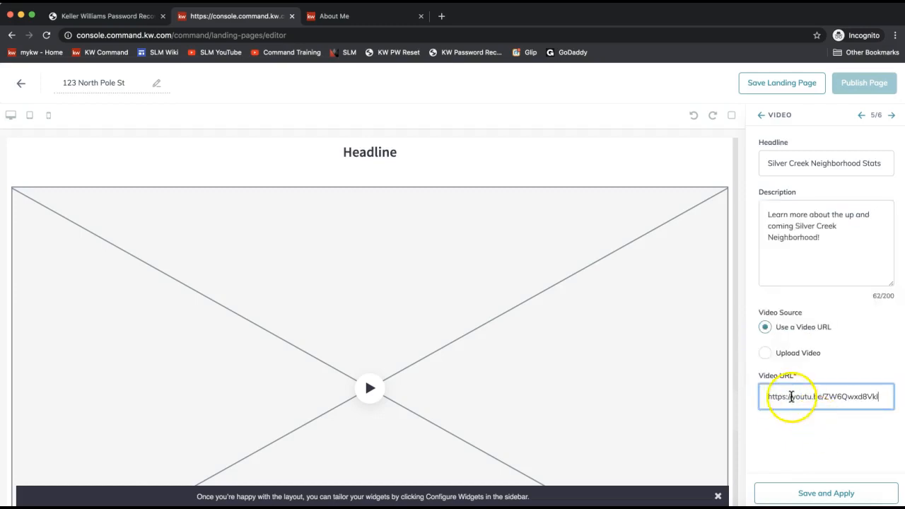
{"action": "right_click", "coordinate": [800, 397]}
{"action": "left_click", "coordinate": [843, 395]}
{"action": "left_click", "coordinate": [792, 402]}
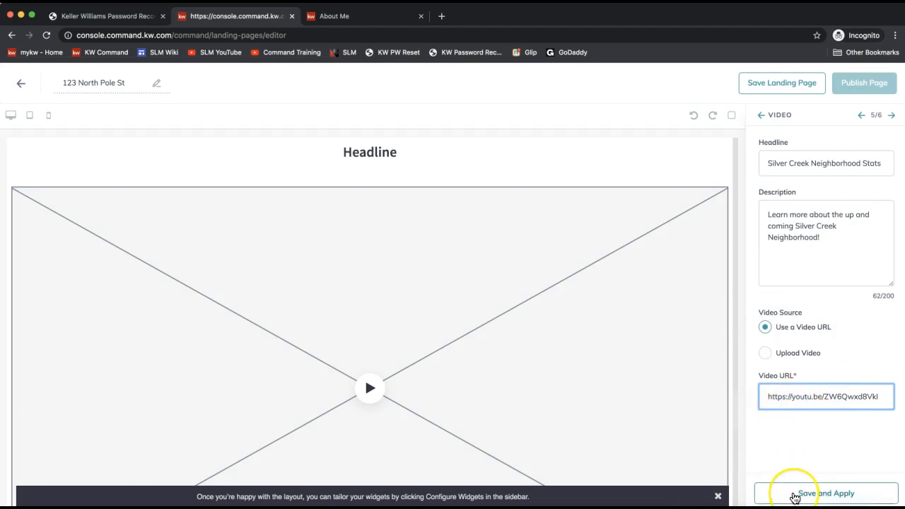
{"action": "left_click", "coordinate": [788, 495]}
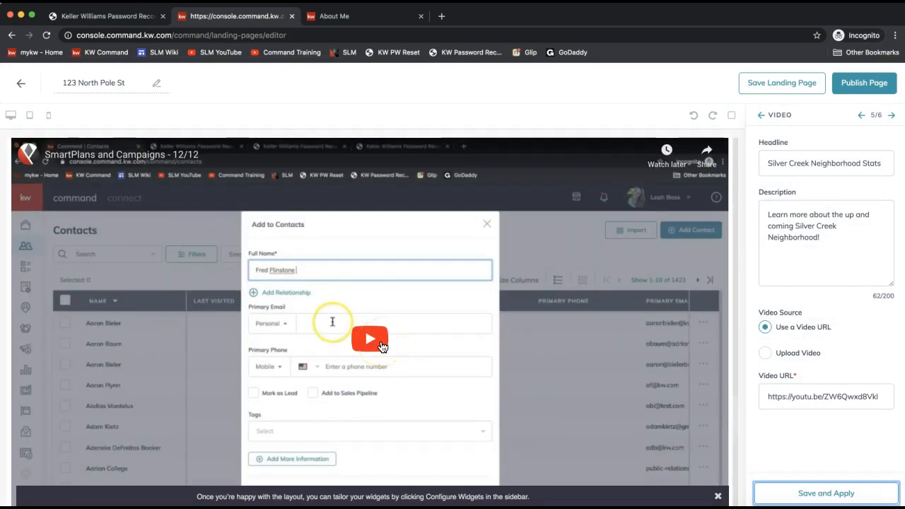
- Scroll the page preview to check the embedded SmartPlans video and its Silver Creek caption
{"action": "scroll", "coordinate": [468, 319], "scroll_direction": "down", "scroll_amount": 2}
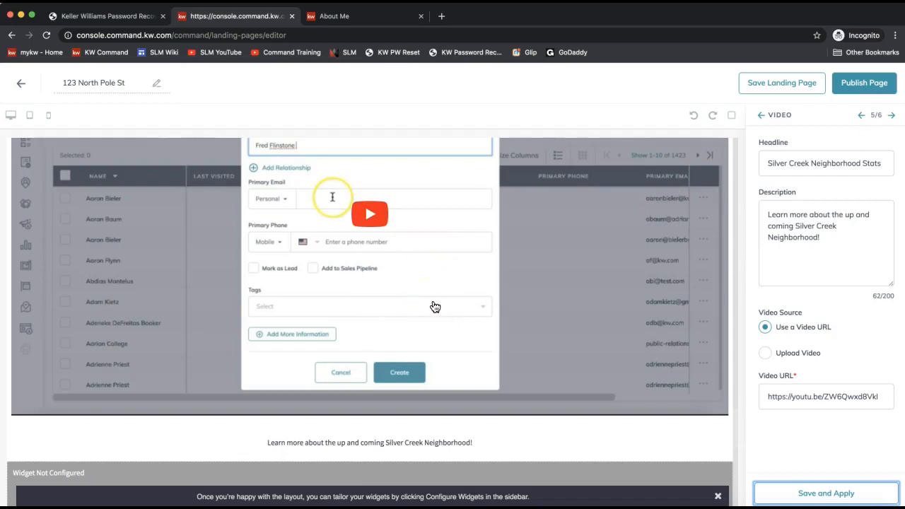
{"action": "scroll", "coordinate": [378, 325], "scroll_direction": "up", "scroll_amount": 1}
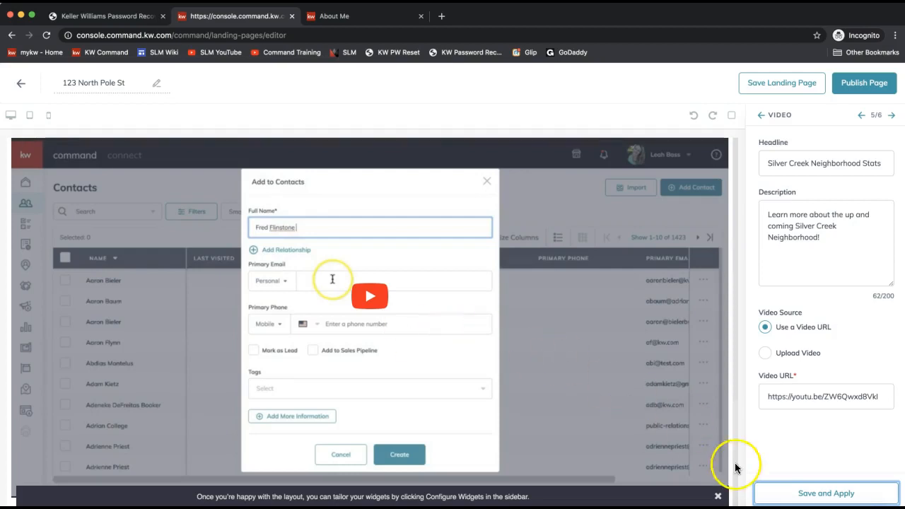
{"action": "left_click", "coordinate": [889, 133]}
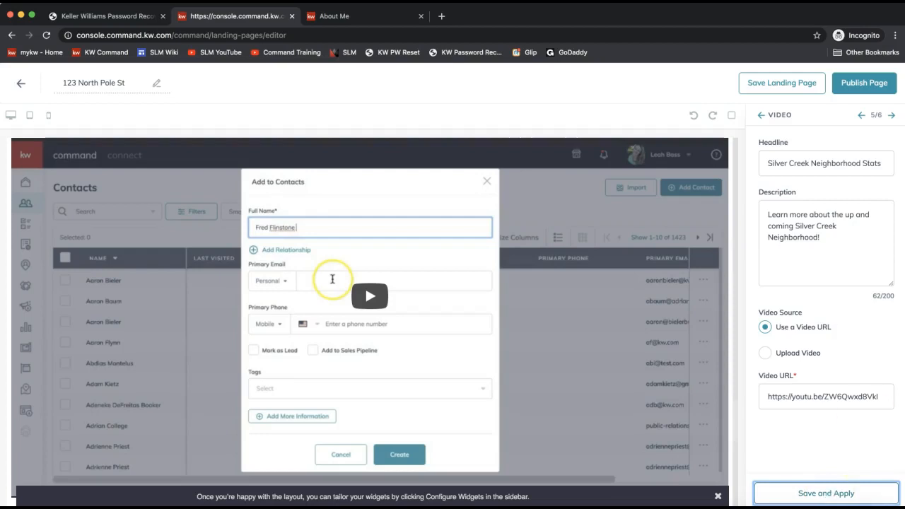
- Set the testimonial widget's team name to 'Bass Properies' and headline to 'Leave a Testimonials'
{"action": "left_click", "coordinate": [892, 117]}
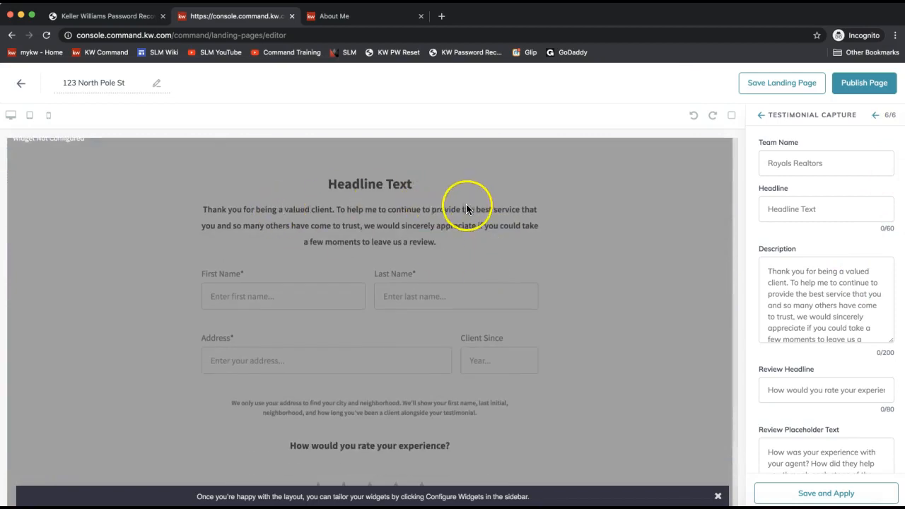
{"action": "left_click", "coordinate": [787, 157]}
{"action": "type", "text": "B"}
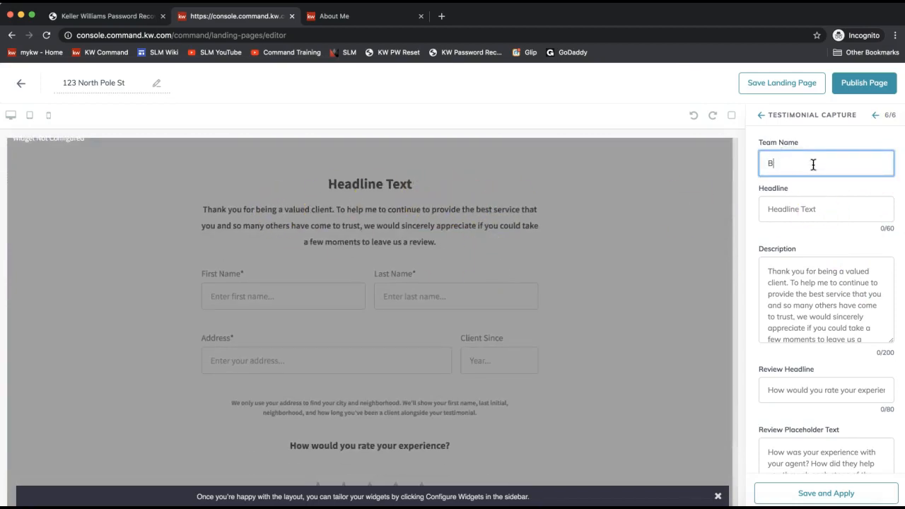
{"action": "type", "text": "ass Properies"}
{"action": "left_click", "coordinate": [792, 195]}
{"action": "type", "text": "Leabe"}
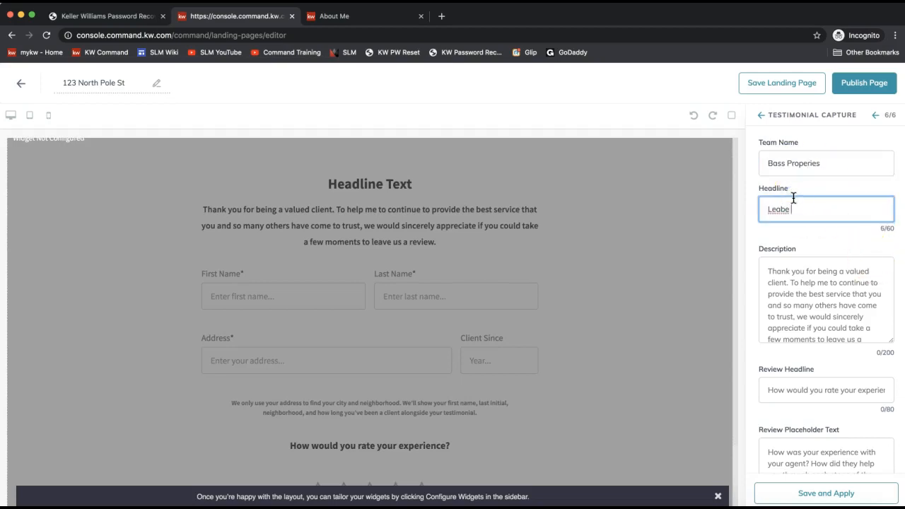
{"action": "key", "text": "BackSpace"}
{"action": "key", "text": "BackSpace"}
{"action": "key", "text": "BackSpace"}
{"action": "type", "text": "ve a Testimonials"}
- Set the review headline to 'How Would You Rate Your Experience with Bass Properties?' and check the placeholder text
{"action": "left_click", "coordinate": [817, 287]}
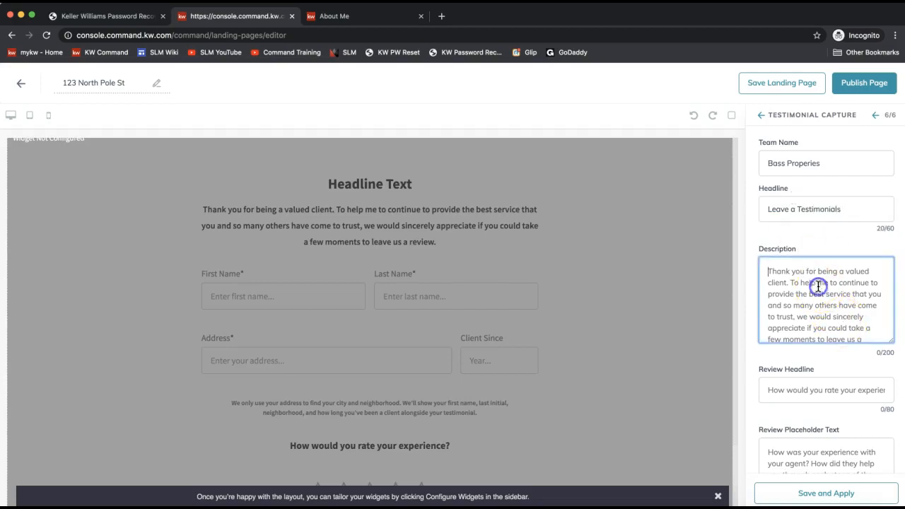
{"action": "scroll", "coordinate": [841, 304], "scroll_direction": "down", "scroll_amount": 1}
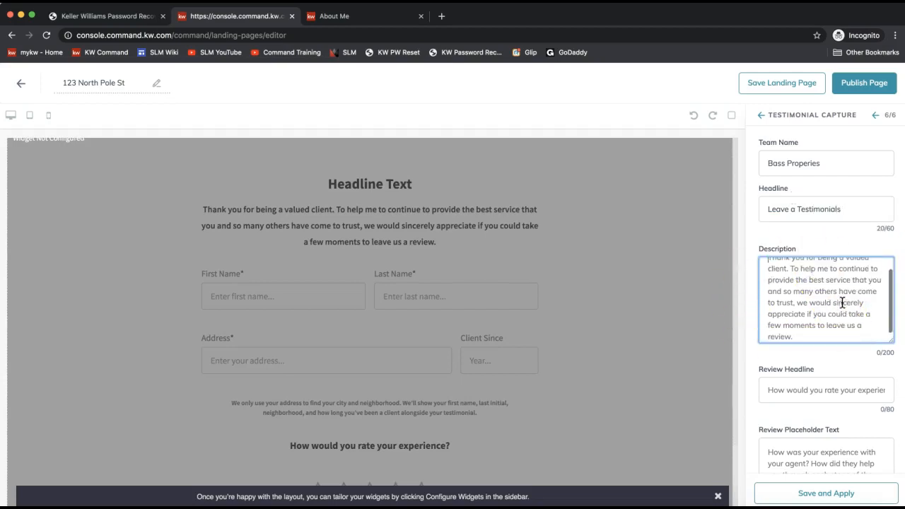
{"action": "left_click", "coordinate": [790, 388]}
{"action": "type", "text": "How Wou"}
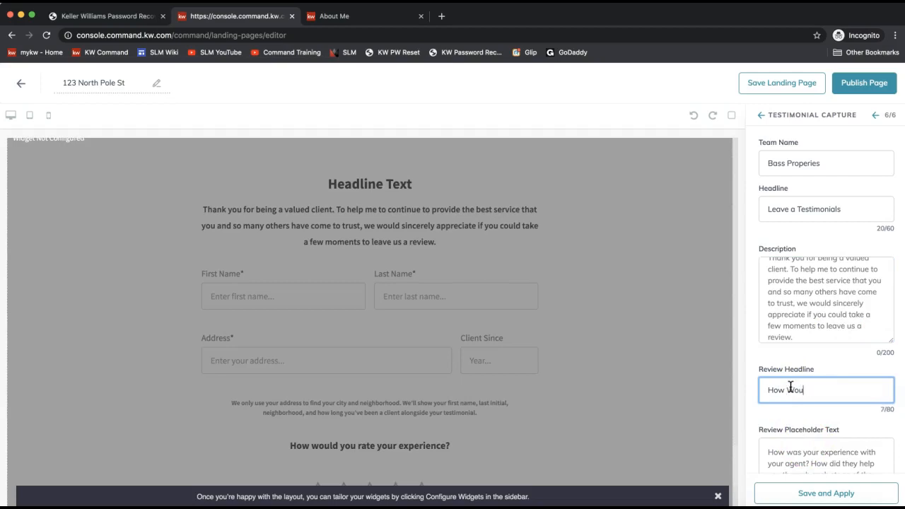
{"action": "type", "text": "ld You Rate Your Exp"}
{"action": "type", "text": "erience with "}
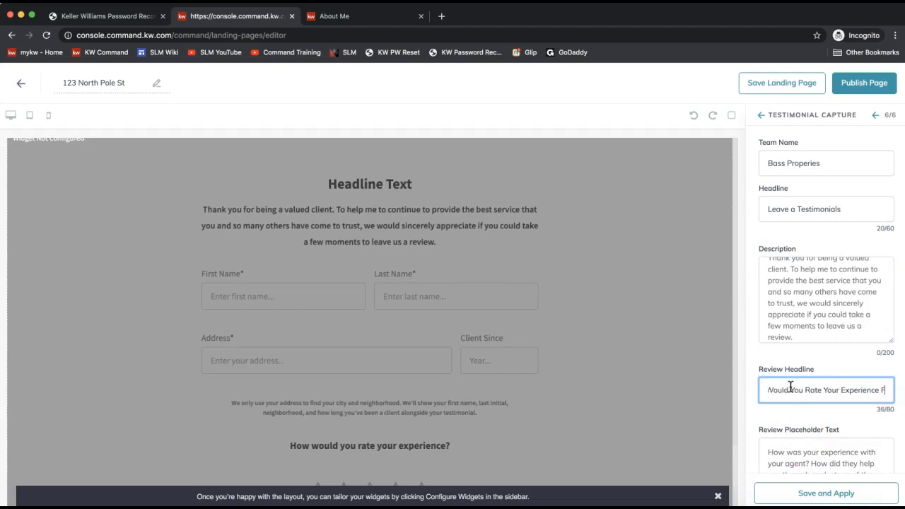
{"action": "type", "text": "Bass Properties?"}
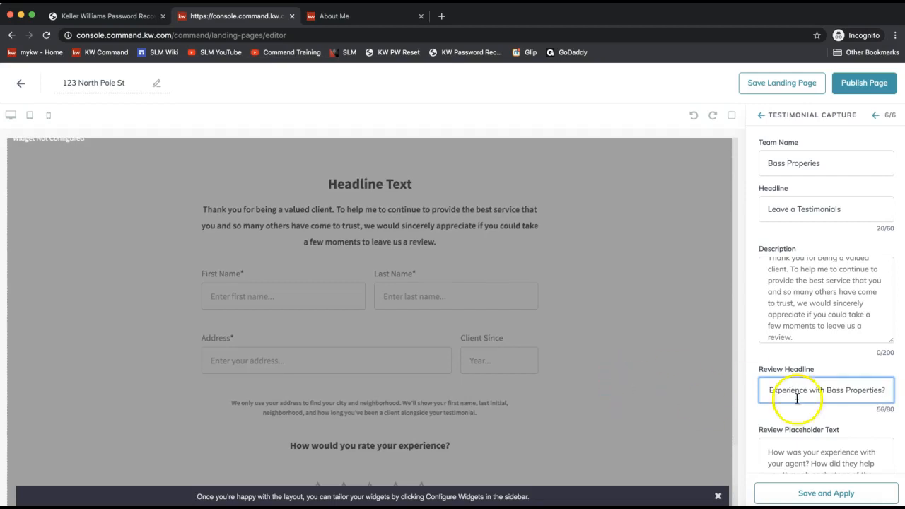
{"action": "left_click", "coordinate": [781, 378]}
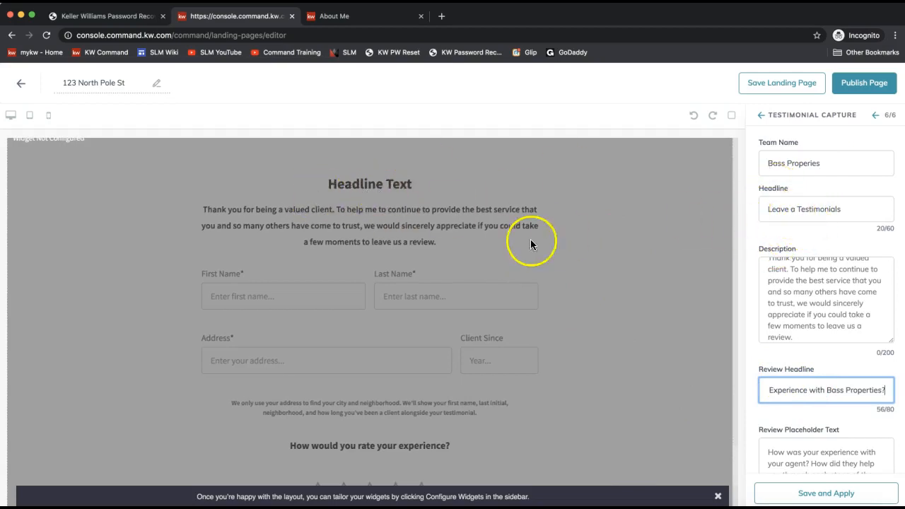
{"action": "left_click", "coordinate": [403, 191]}
{"action": "scroll", "coordinate": [431, 297], "scroll_direction": "down", "scroll_amount": 3}
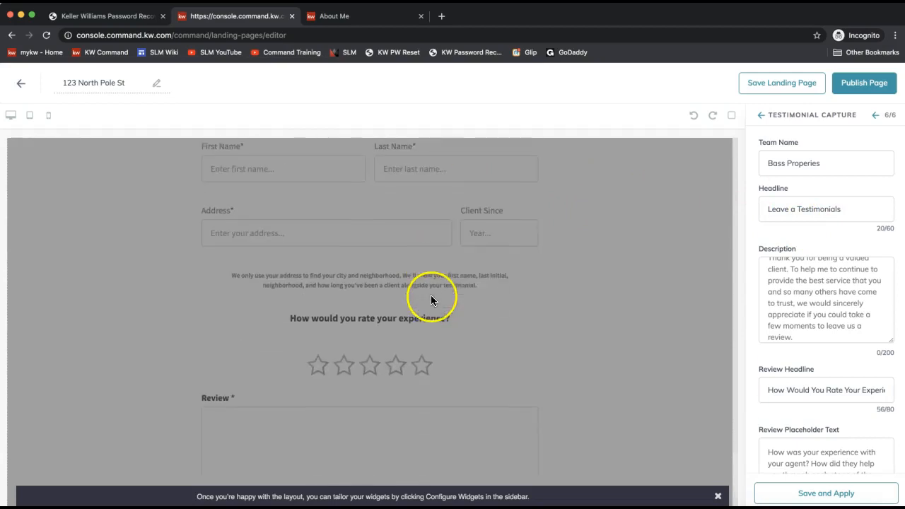
{"action": "left_click", "coordinate": [798, 391]}
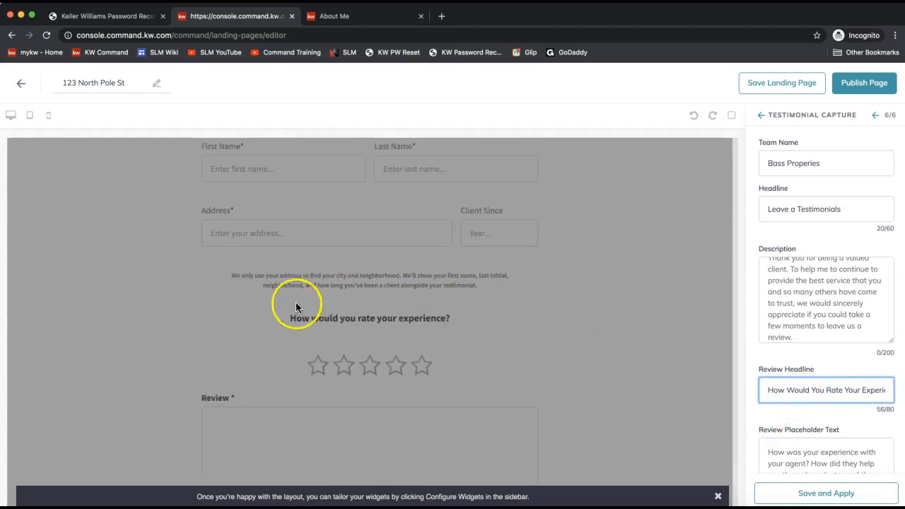
{"action": "left_click", "coordinate": [829, 456]}
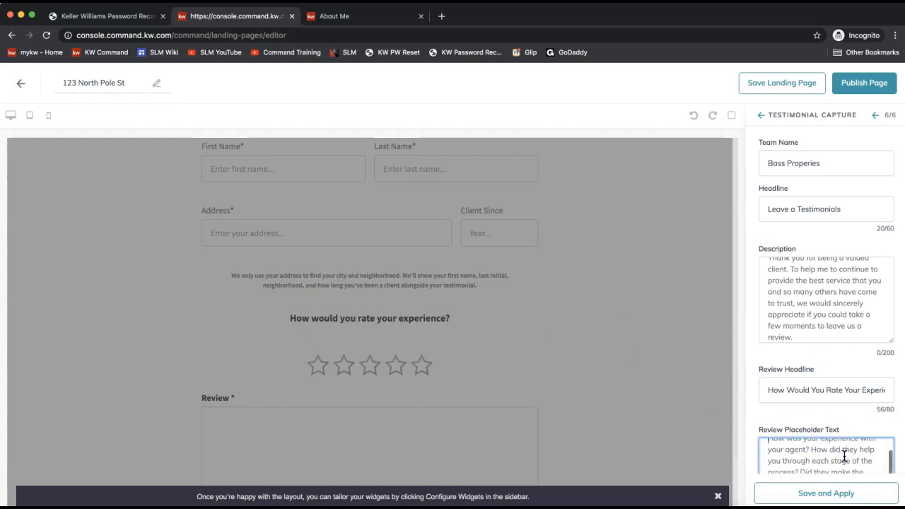
{"action": "scroll", "coordinate": [410, 424], "scroll_direction": "down", "scroll_amount": 3}
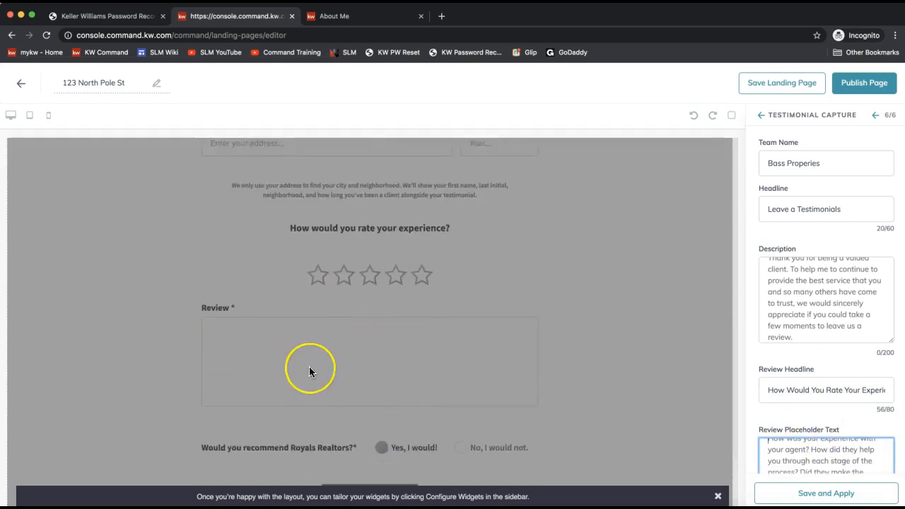
{"action": "scroll", "coordinate": [309, 367], "scroll_direction": "up", "scroll_amount": 3}
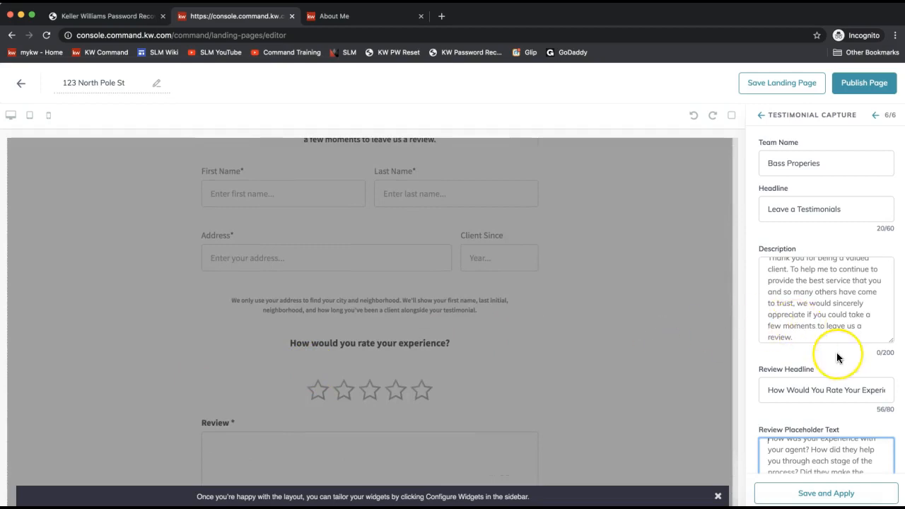
{"action": "scroll", "coordinate": [836, 352], "scroll_direction": "down", "scroll_amount": 3}
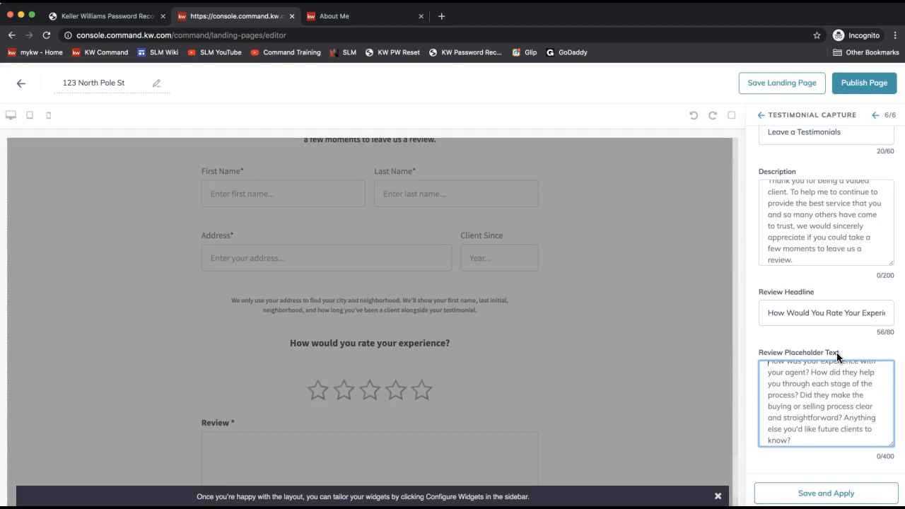
- Save and apply the testimonial settings and return to the Configure Widgets list
{"action": "left_click", "coordinate": [825, 494]}
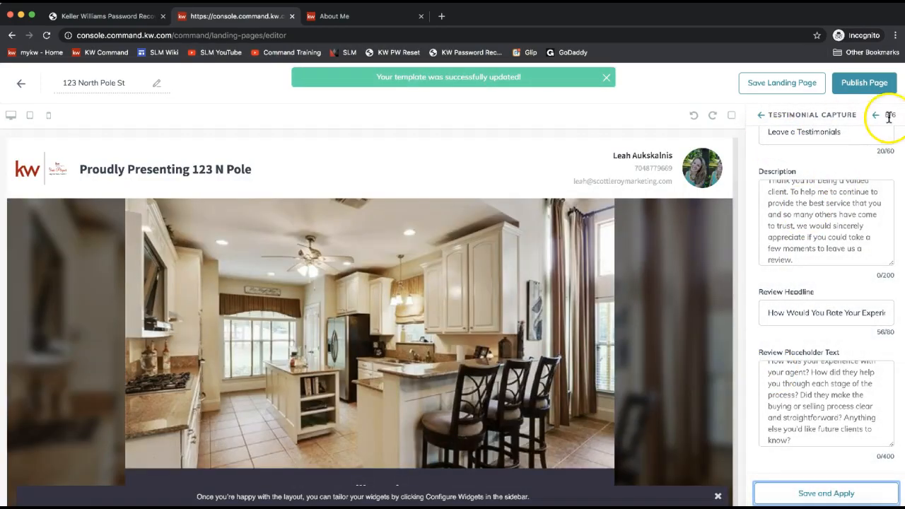
{"action": "left_click_drag", "start_coordinate": [895, 113], "coordinate": [883, 116]}
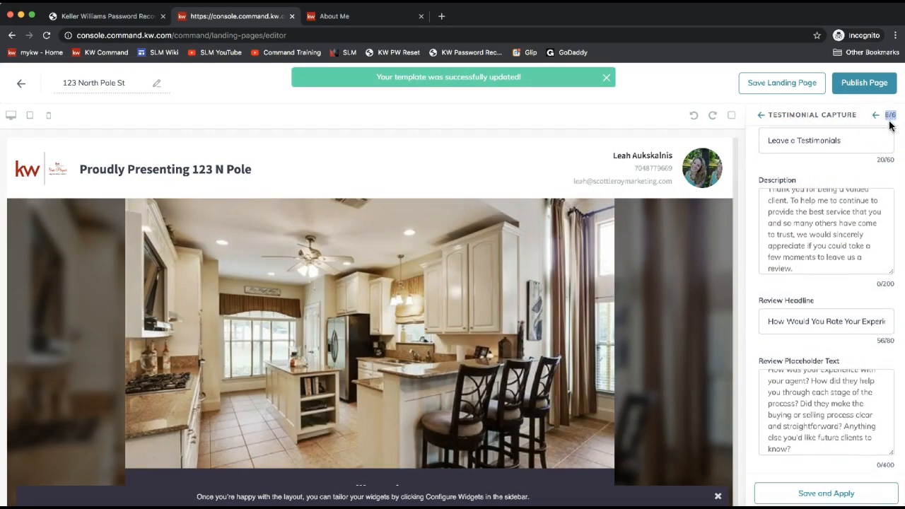
{"action": "left_click", "coordinate": [761, 117]}
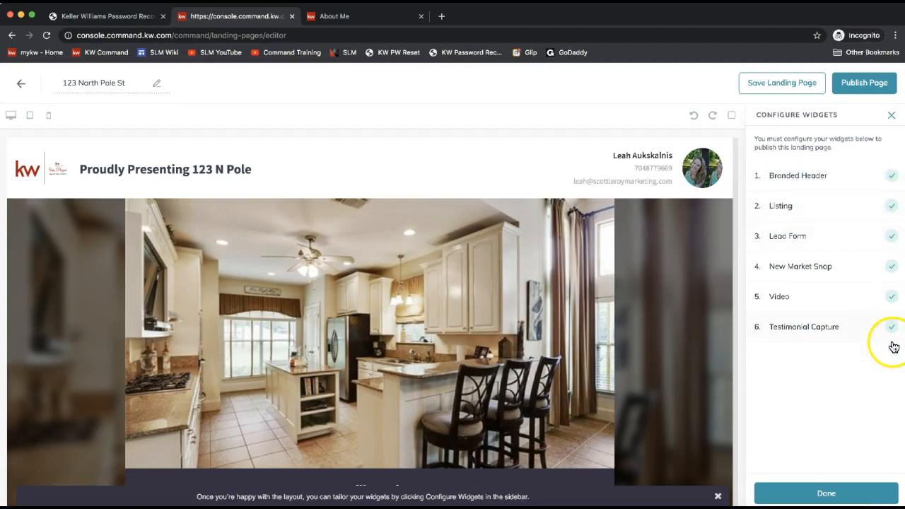
{"action": "left_click", "coordinate": [866, 96]}
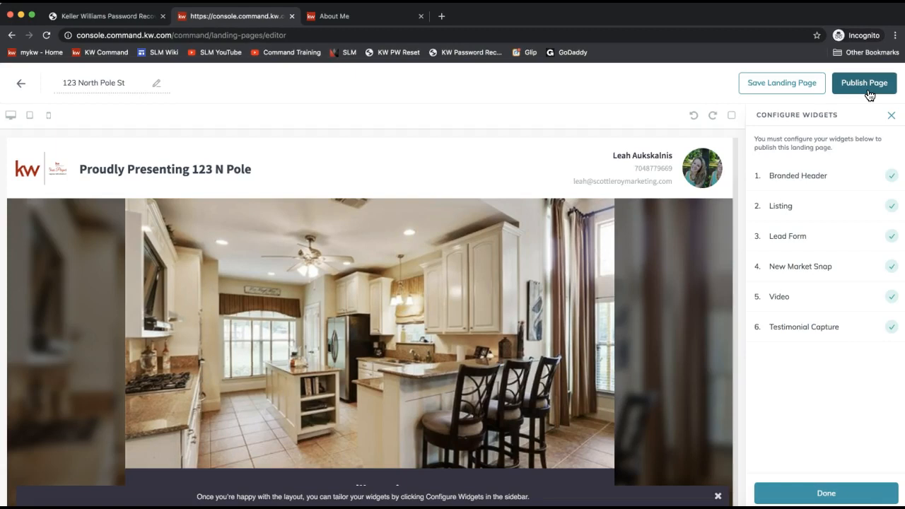
- Publish the 123 North Pole St landing page, confirming with Yes
{"action": "left_click", "coordinate": [854, 85]}
{"action": "left_click", "coordinate": [863, 89]}
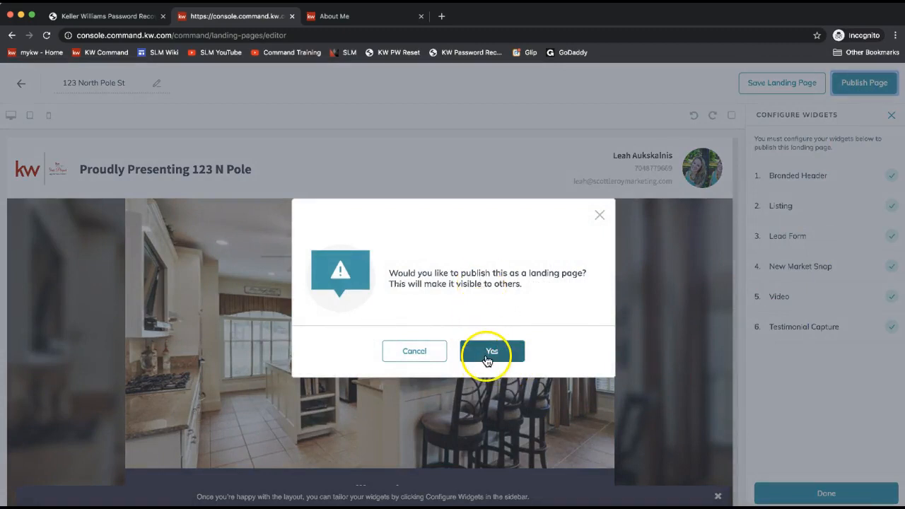
{"action": "left_click", "coordinate": [490, 351]}
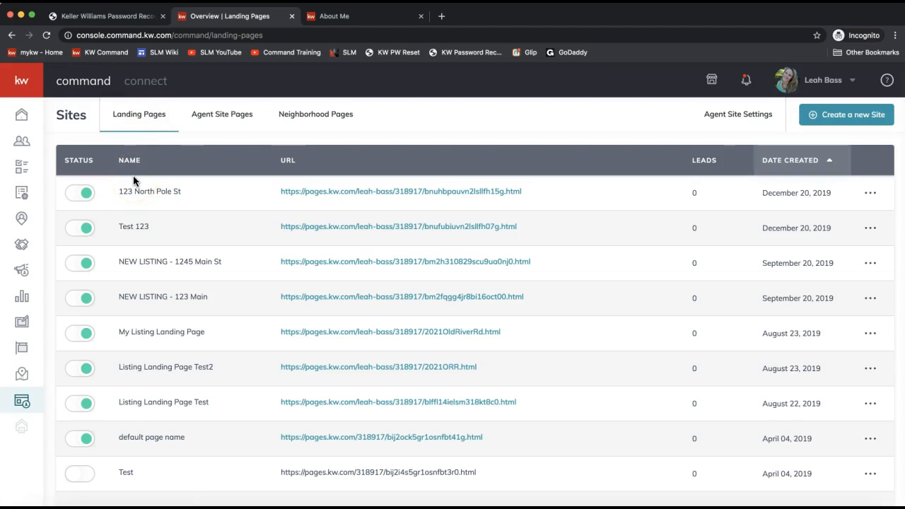
- From Sites > Landing Pages, open the 123 North Pole St page's URL in a new tab
{"action": "left_click", "coordinate": [22, 401]}
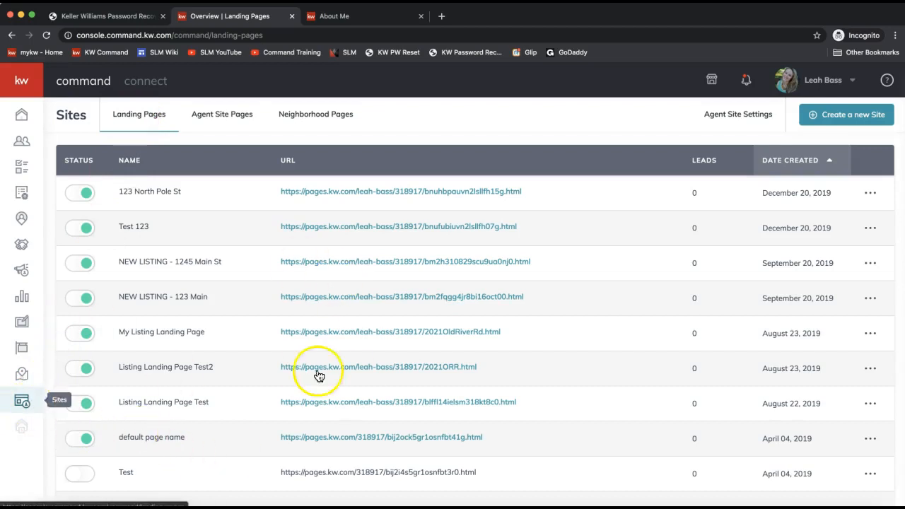
{"action": "scroll", "coordinate": [334, 378], "scroll_direction": "down", "scroll_amount": 2}
{"action": "scroll", "coordinate": [335, 378], "scroll_direction": "up", "scroll_amount": 2}
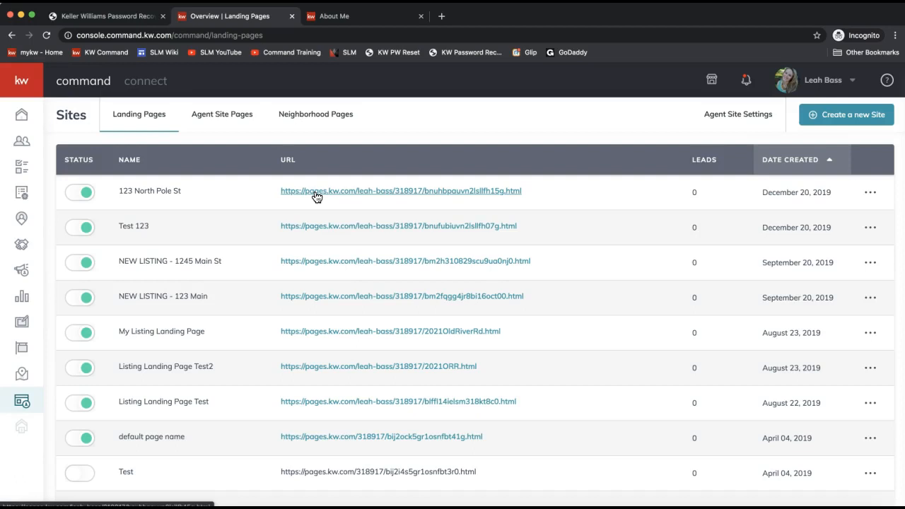
{"action": "left_click", "coordinate": [79, 196]}
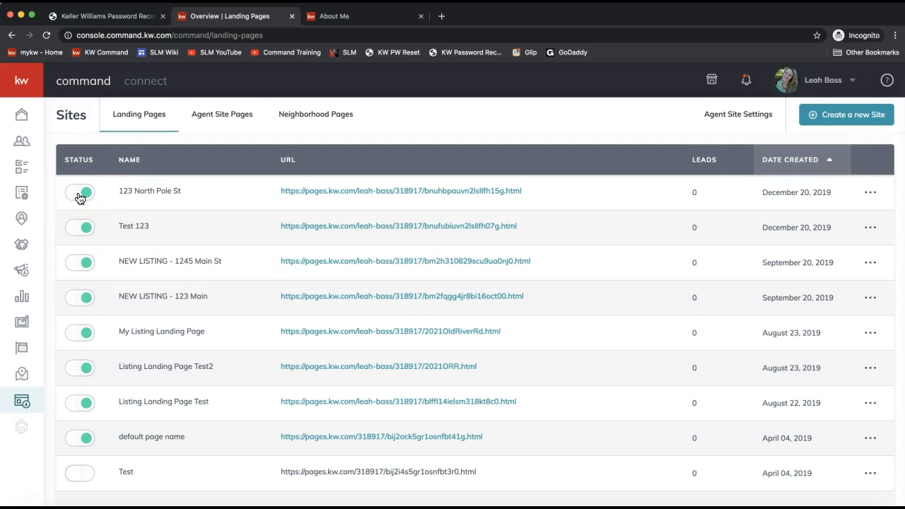
{"action": "left_click", "coordinate": [322, 197]}
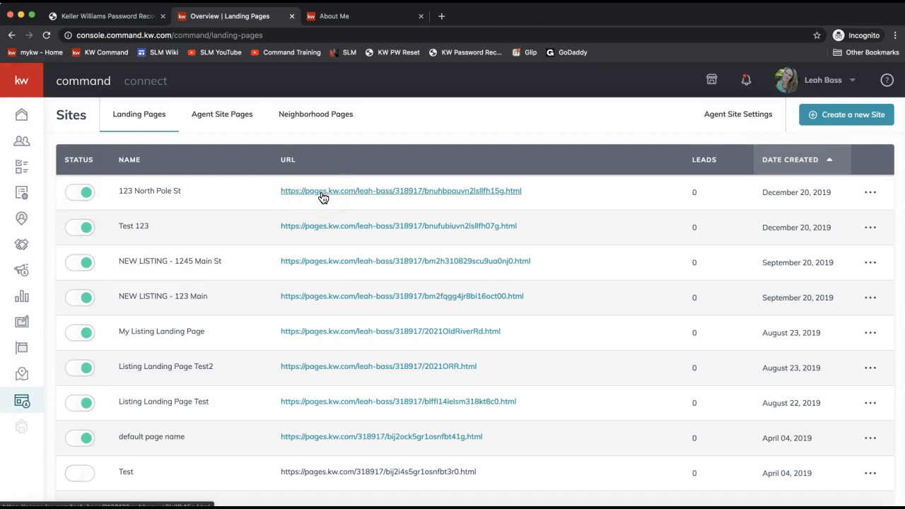
{"action": "left_click", "coordinate": [322, 197]}
{"action": "left_click", "coordinate": [320, 197]}
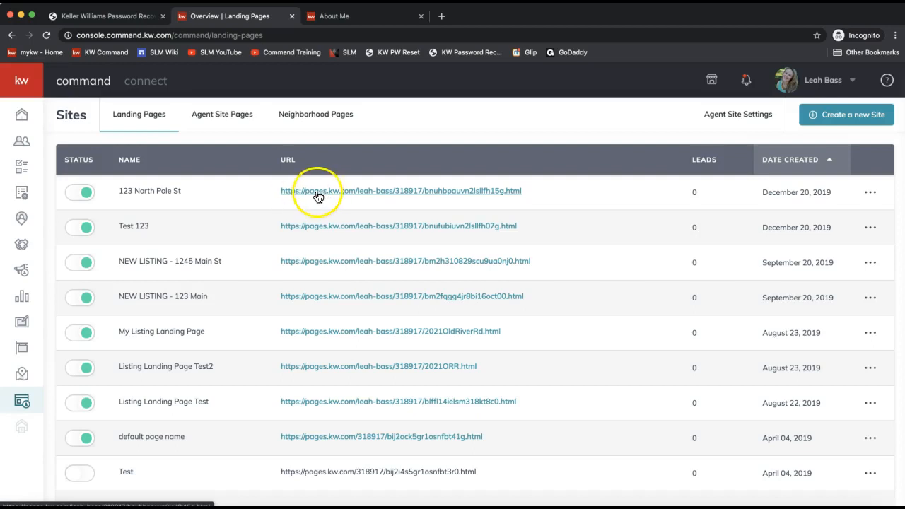
{"action": "left_click", "coordinate": [360, 190]}
{"action": "left_click", "coordinate": [315, 194]}
{"action": "left_click", "coordinate": [314, 194]}
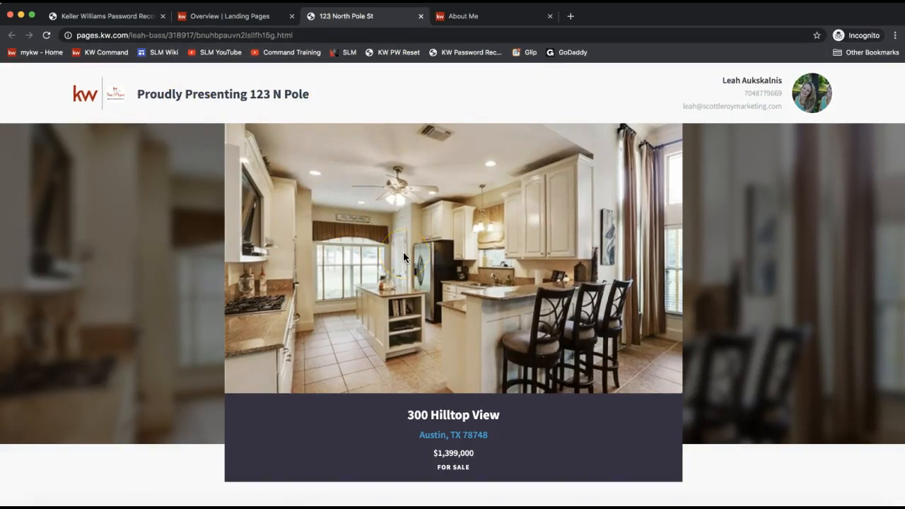
{"action": "scroll", "coordinate": [478, 223], "scroll_direction": "down", "scroll_amount": 4}
{"action": "scroll", "coordinate": [478, 223], "scroll_direction": "down", "scroll_amount": 10}
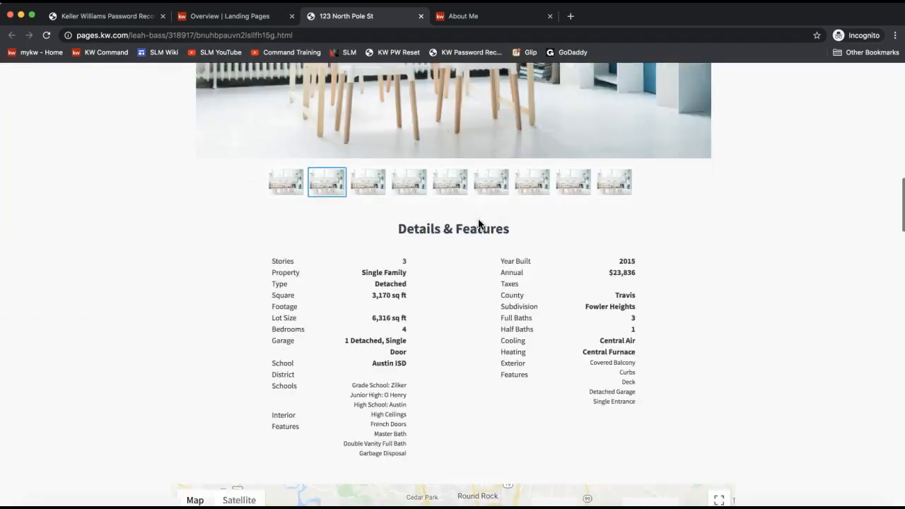
{"action": "scroll", "coordinate": [477, 224], "scroll_direction": "down", "scroll_amount": 6}
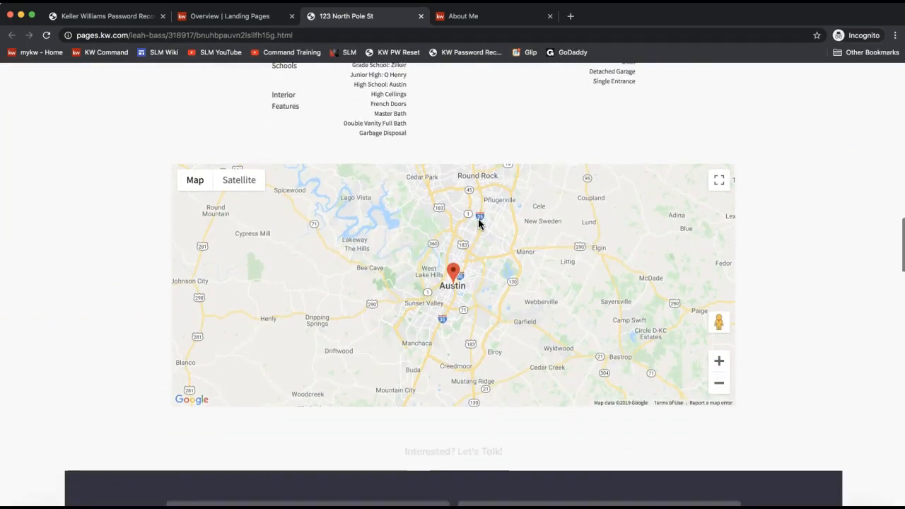
{"action": "scroll", "coordinate": [477, 224], "scroll_direction": "down", "scroll_amount": 3}
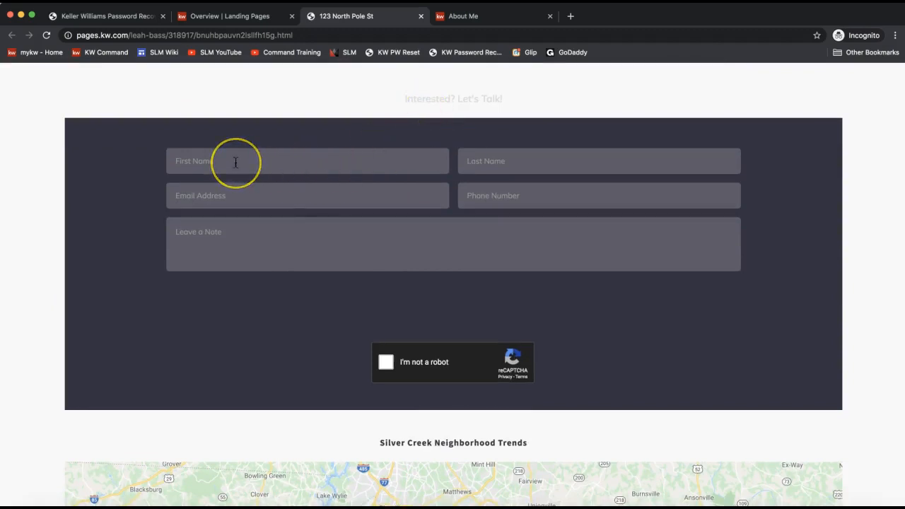
{"action": "scroll", "coordinate": [236, 164], "scroll_direction": "down", "scroll_amount": 1}
{"action": "scroll", "coordinate": [235, 163], "scroll_direction": "down", "scroll_amount": 5}
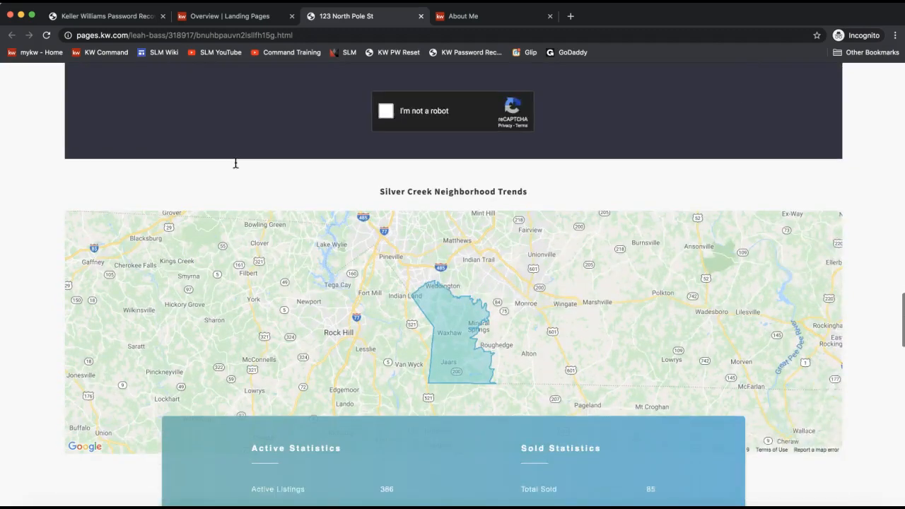
{"action": "scroll", "coordinate": [477, 236], "scroll_direction": "down", "scroll_amount": 2}
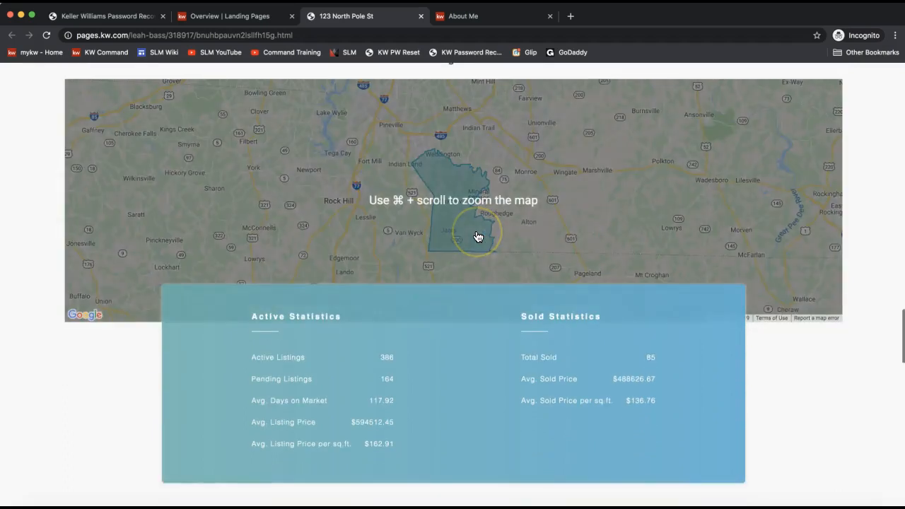
{"action": "scroll", "coordinate": [477, 235], "scroll_direction": "down", "scroll_amount": 3}
{"action": "scroll", "coordinate": [527, 156], "scroll_direction": "up", "scroll_amount": 2}
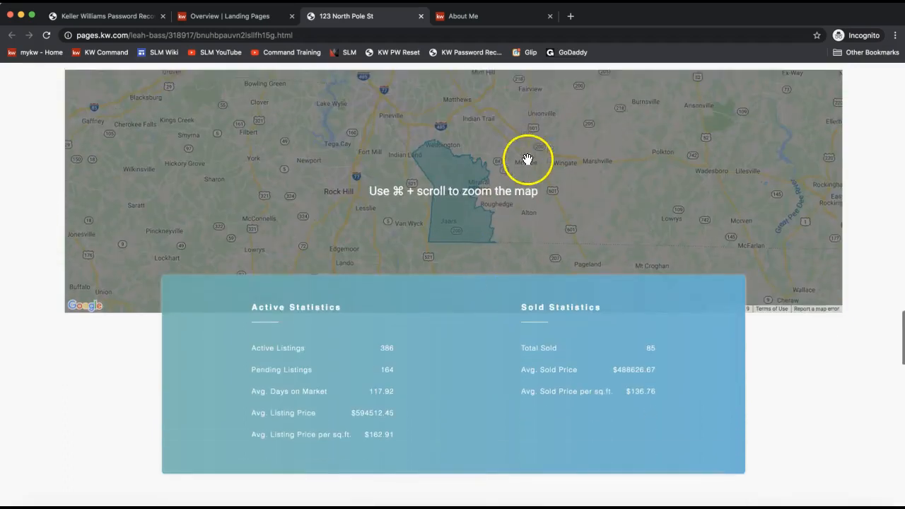
{"action": "scroll", "coordinate": [477, 196], "scroll_direction": "down", "scroll_amount": 1}
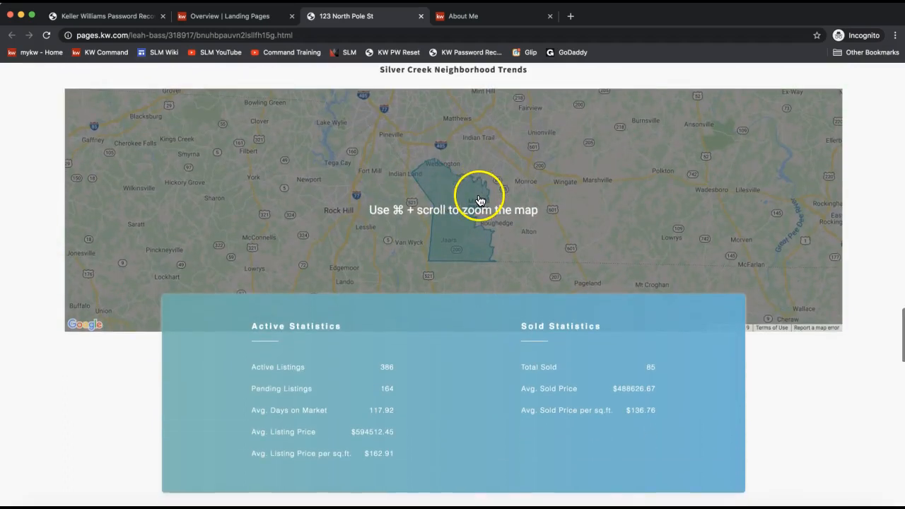
{"action": "scroll", "coordinate": [106, 342], "scroll_direction": "down", "scroll_amount": 4}
{"action": "scroll", "coordinate": [105, 337], "scroll_direction": "down", "scroll_amount": 10}
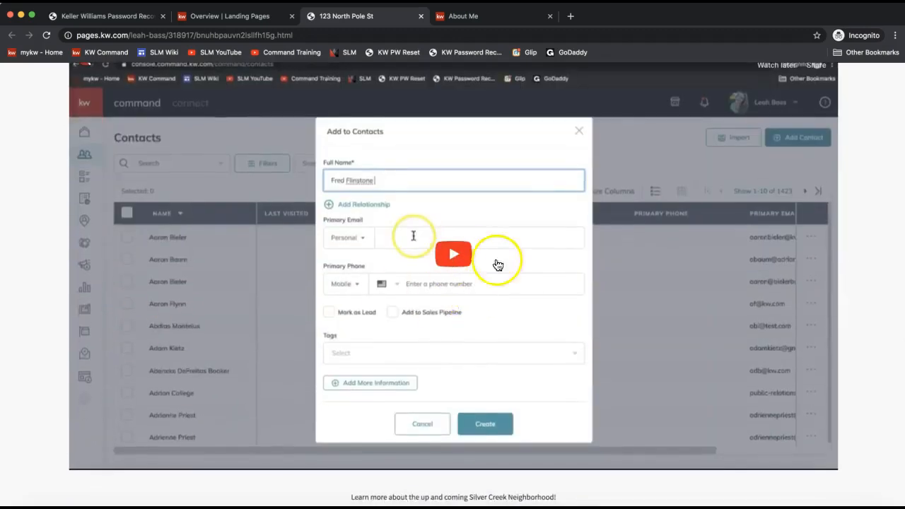
{"action": "scroll", "coordinate": [542, 275], "scroll_direction": "down", "scroll_amount": 4}
{"action": "scroll", "coordinate": [541, 276], "scroll_direction": "down", "scroll_amount": 6}
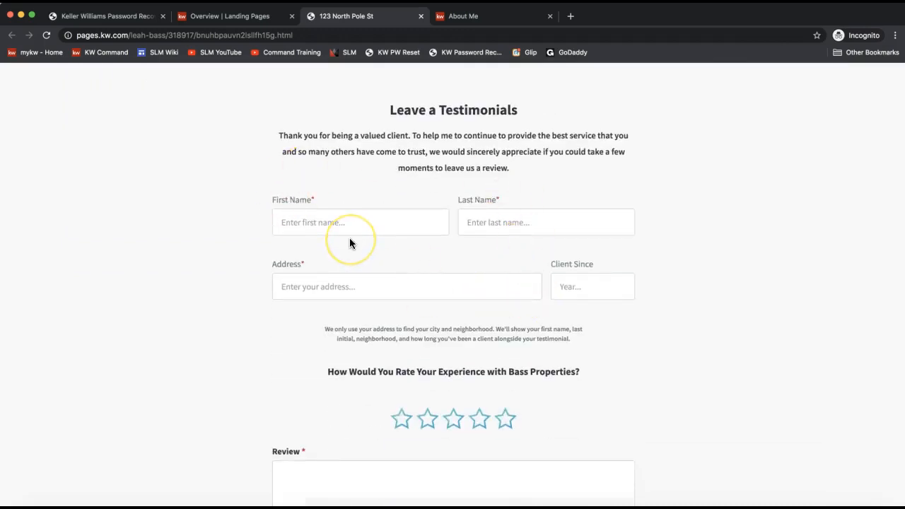
{"action": "left_click", "coordinate": [348, 227]}
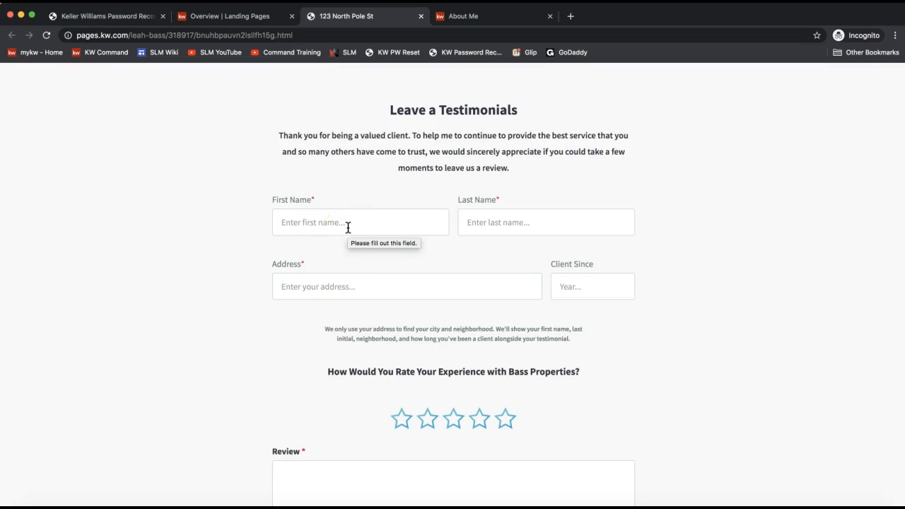
{"action": "scroll", "coordinate": [347, 227], "scroll_direction": "down", "scroll_amount": 2}
{"action": "left_click", "coordinate": [495, 365]}
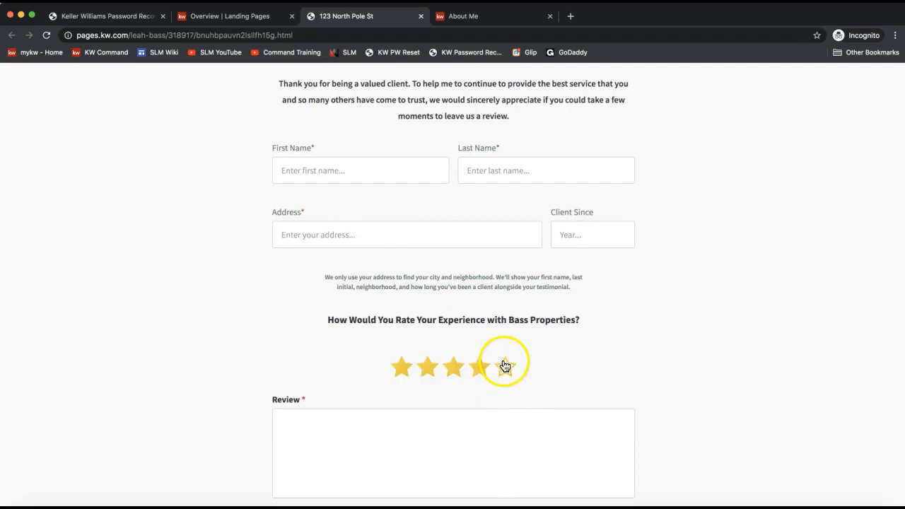
{"action": "scroll", "coordinate": [504, 366], "scroll_direction": "down", "scroll_amount": 3}
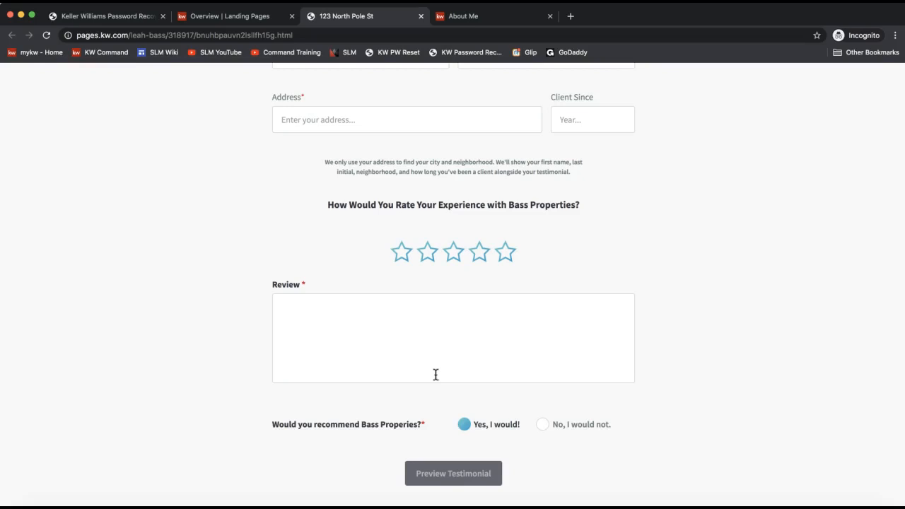
{"action": "scroll", "coordinate": [435, 374], "scroll_direction": "up", "scroll_amount": 8}
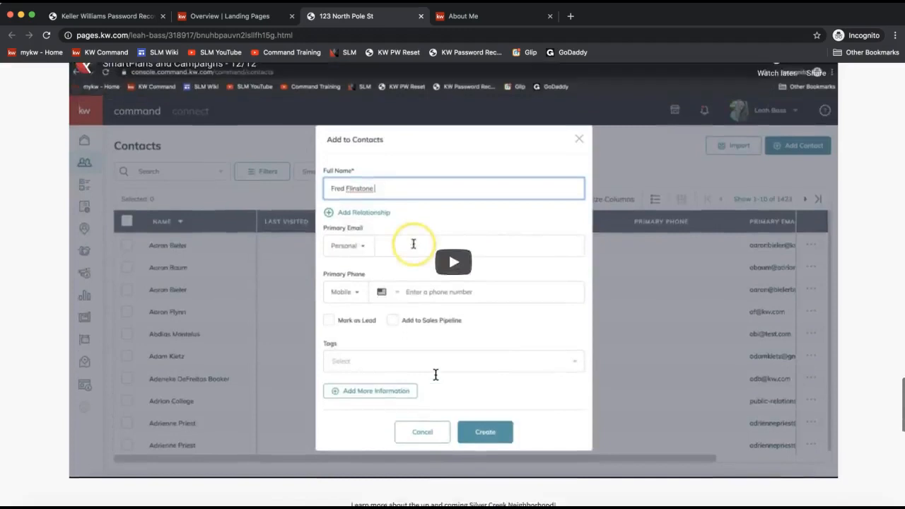
{"action": "scroll", "coordinate": [435, 374], "scroll_direction": "up", "scroll_amount": 15}
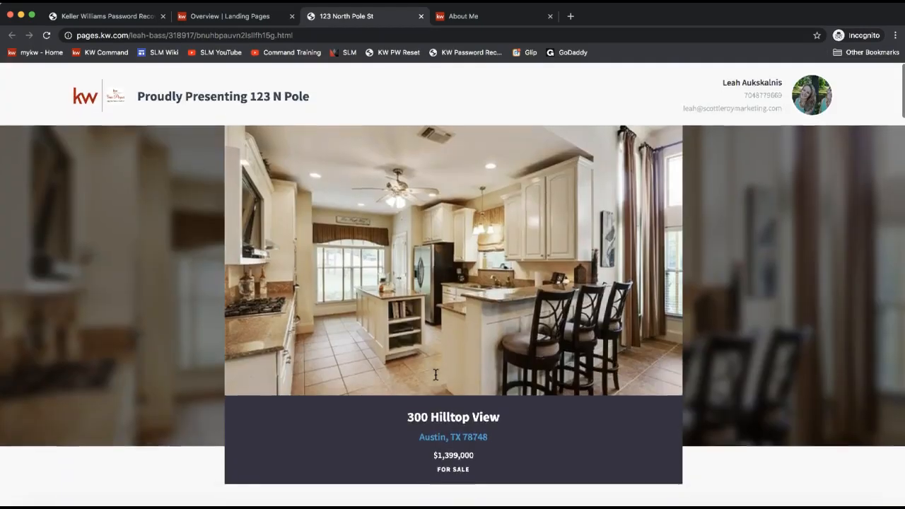
- Back in the Landing Pages list, copy the 123 North Pole St page's link address
{"action": "left_click", "coordinate": [222, 17]}
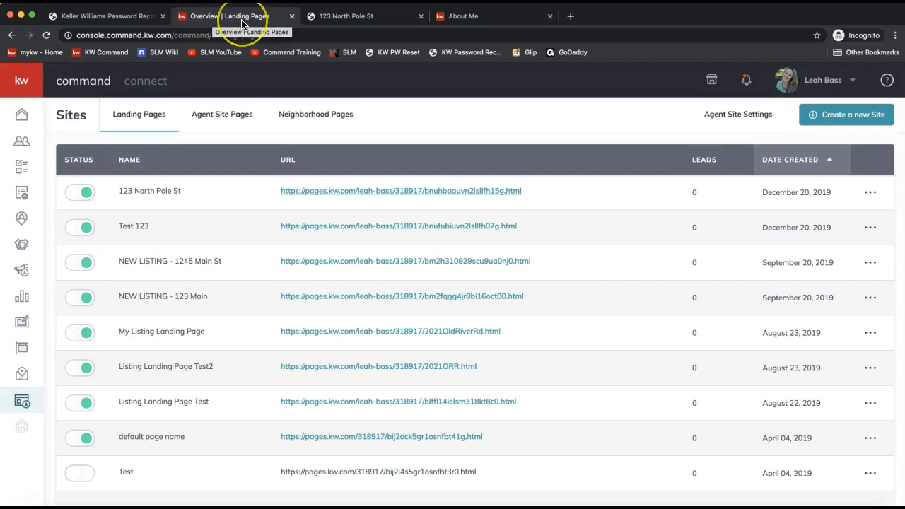
{"action": "right_click", "coordinate": [318, 198]}
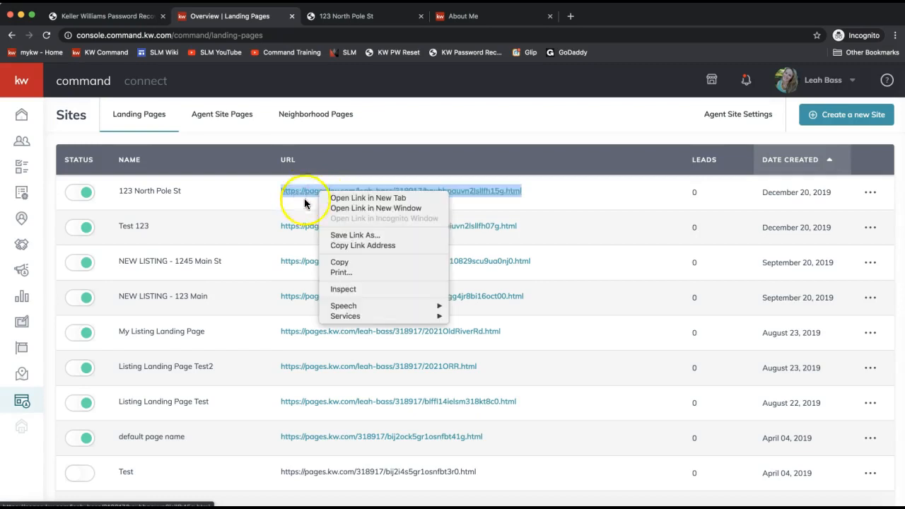
{"action": "left_click", "coordinate": [339, 262]}
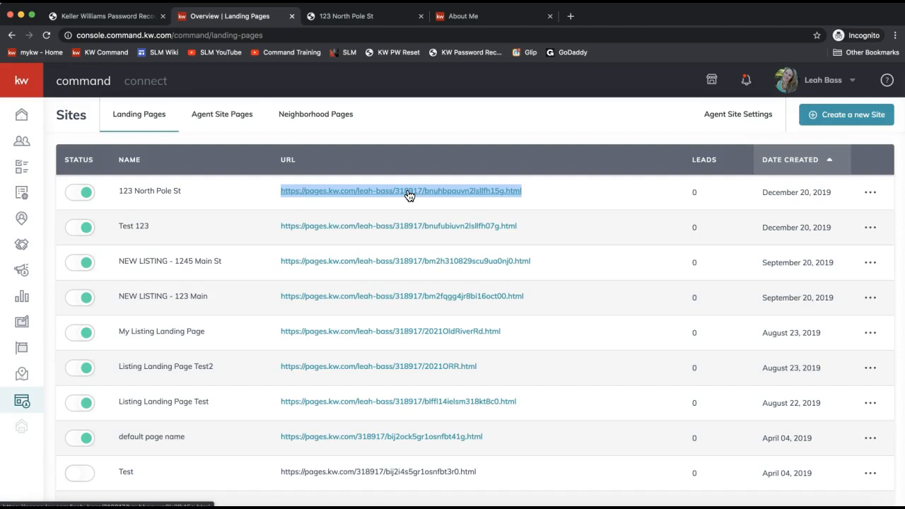
{"action": "left_click", "coordinate": [259, 200]}
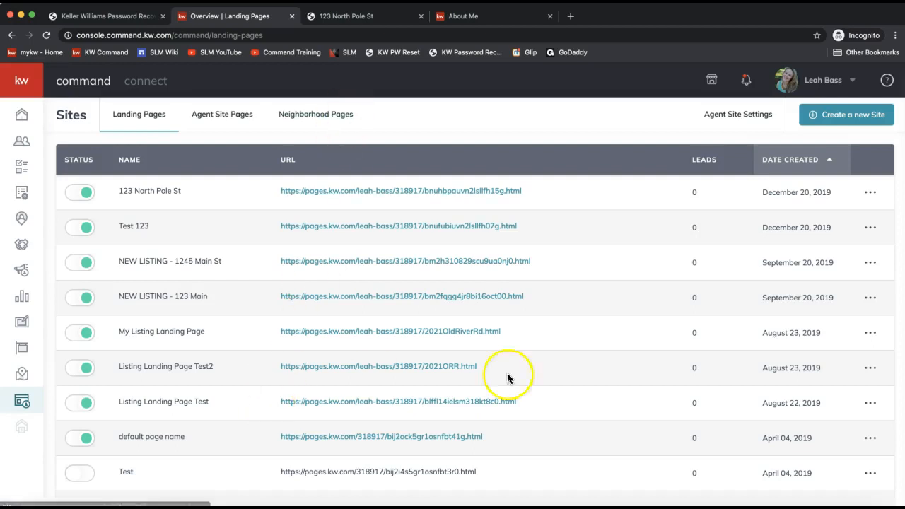
{"action": "left_click", "coordinate": [783, 506]}
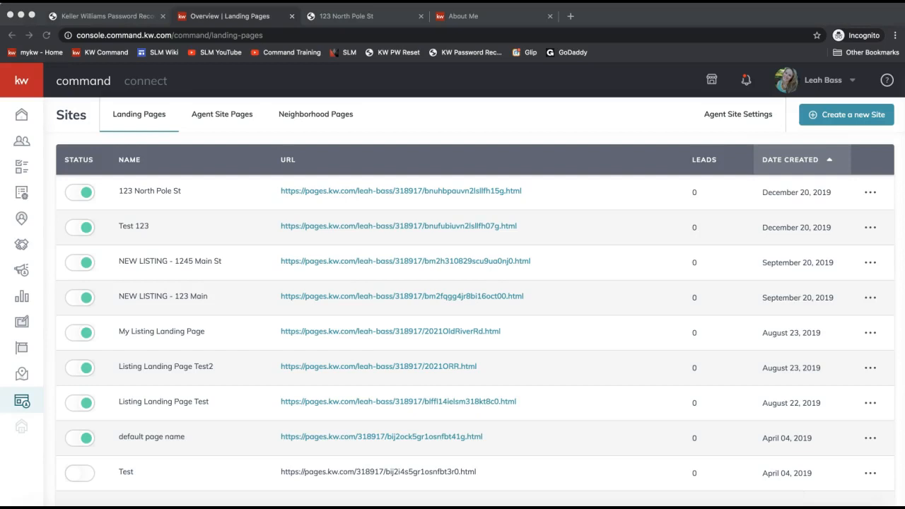
- Send the GoDaddy .99 link to everyone in the join.me chat, then hide the meeting window
{"action": "left_click", "coordinate": [589, 507]}
{"action": "left_click", "coordinate": [453, 35]}
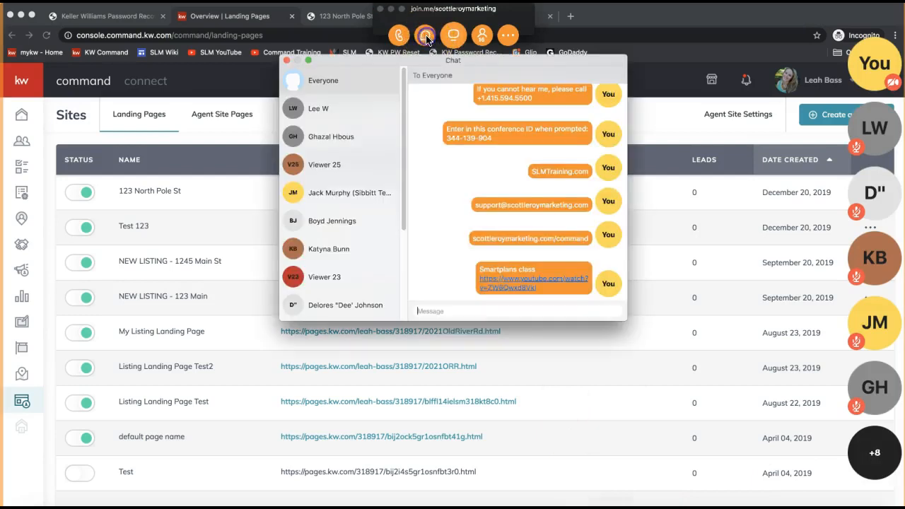
{"action": "left_click", "coordinate": [444, 312]}
{"action": "key", "text": "super+v"}
{"action": "key", "text": "Return"}
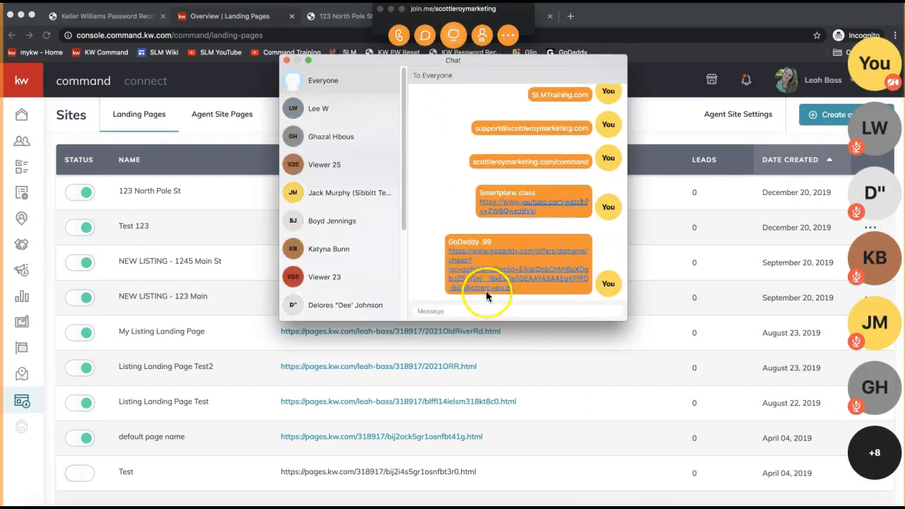
{"action": "left_click", "coordinate": [286, 60]}
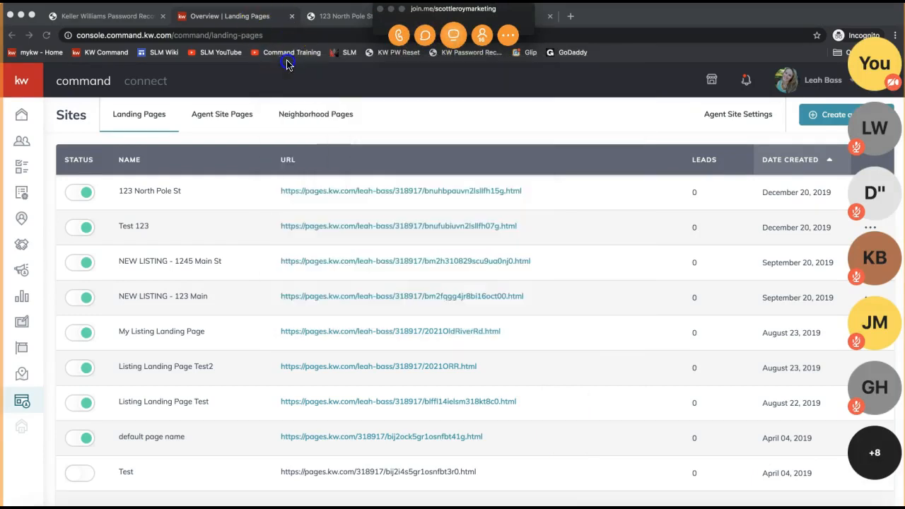
{"action": "left_click", "coordinate": [391, 10]}
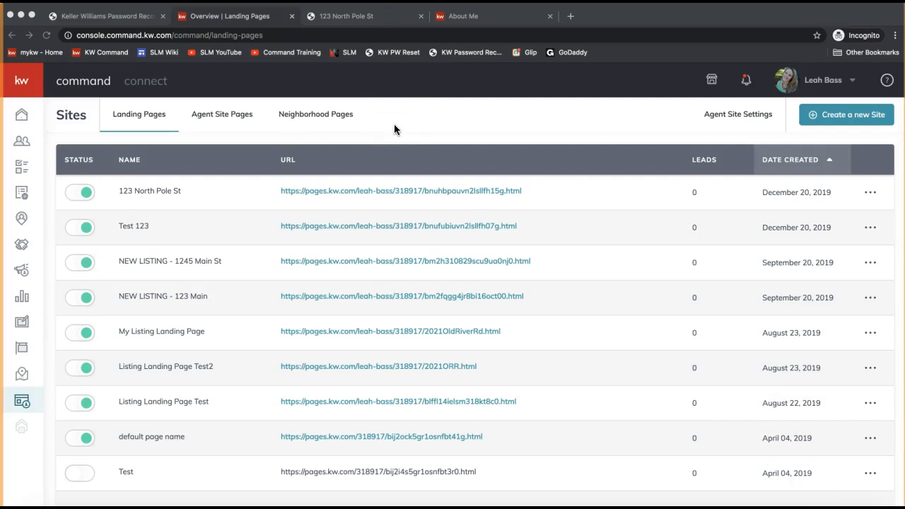
- Bring up the '...' action menu on the 123 North Pole St landing page row
{"action": "left_click", "coordinate": [173, 199]}
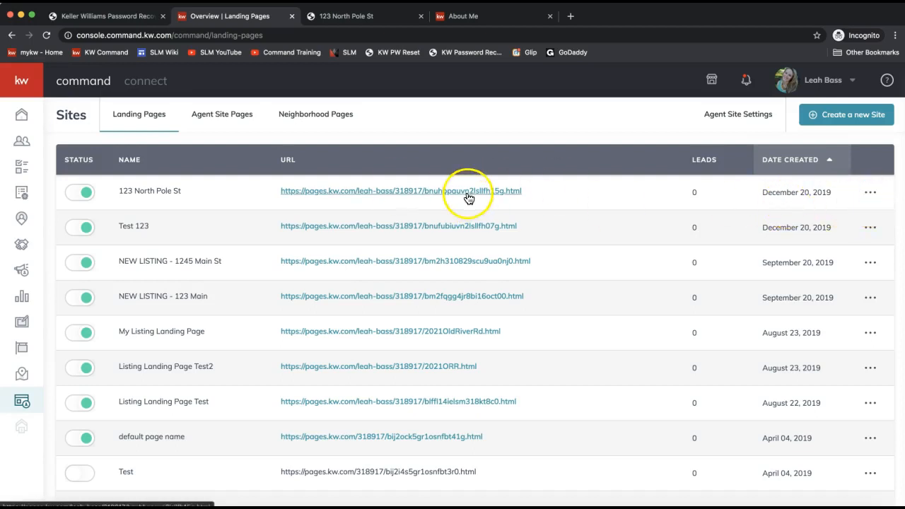
{"action": "left_click", "coordinate": [871, 196]}
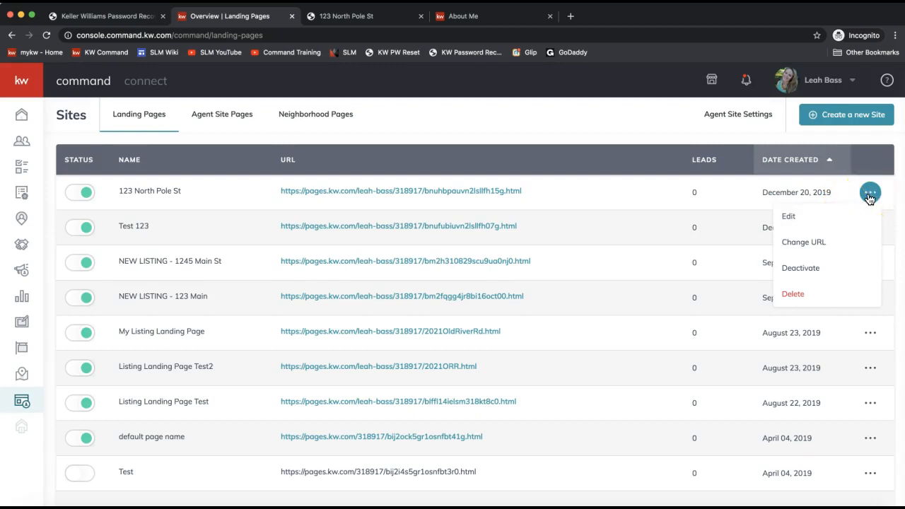
- Replace the random URL slug of the 123 North Pole St page with 123northpolest
{"action": "left_click", "coordinate": [812, 244]}
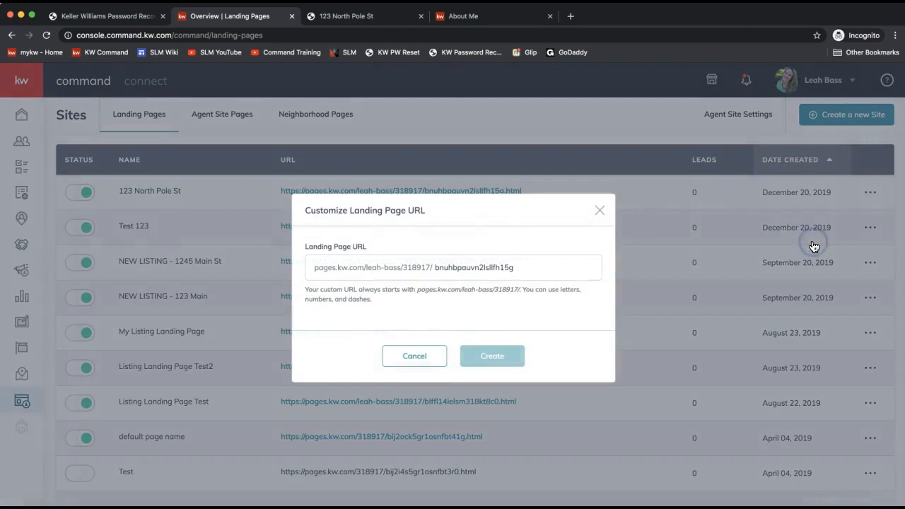
{"action": "double_click", "coordinate": [571, 267]}
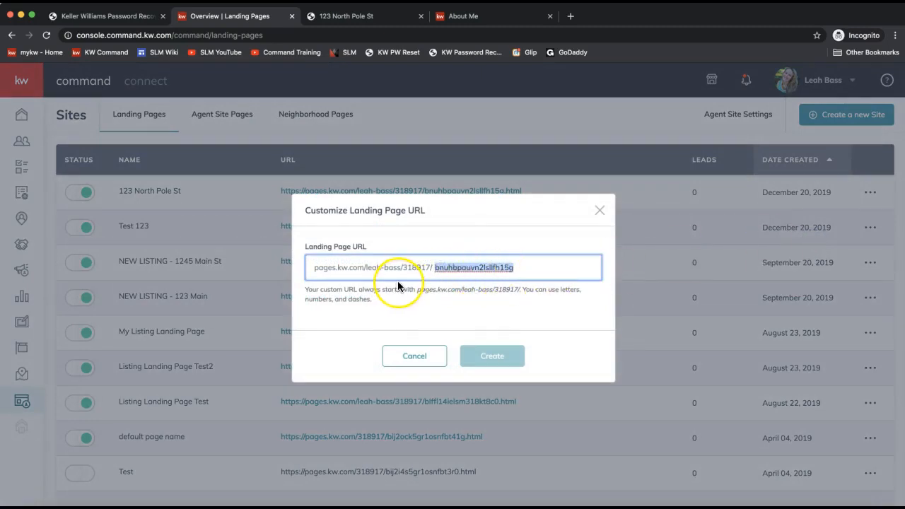
{"action": "type", "text": "123nor"}
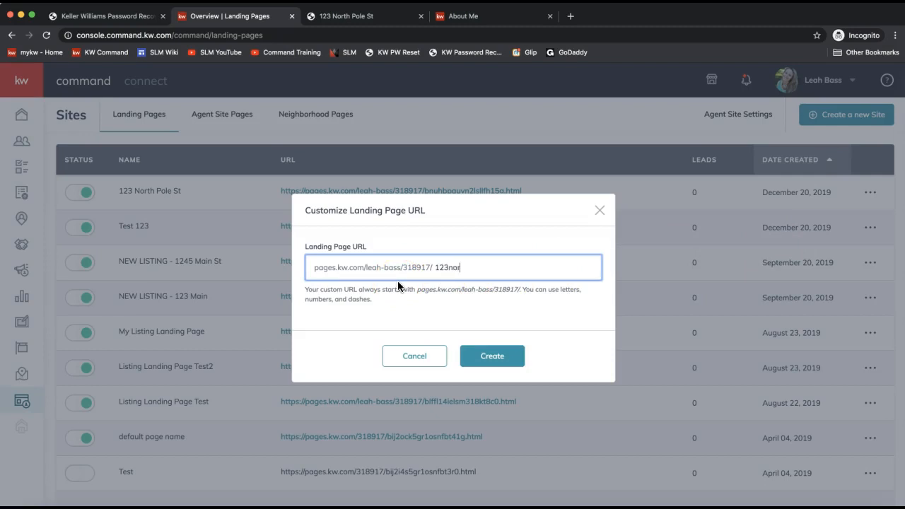
{"action": "type", "text": "thpolest"}
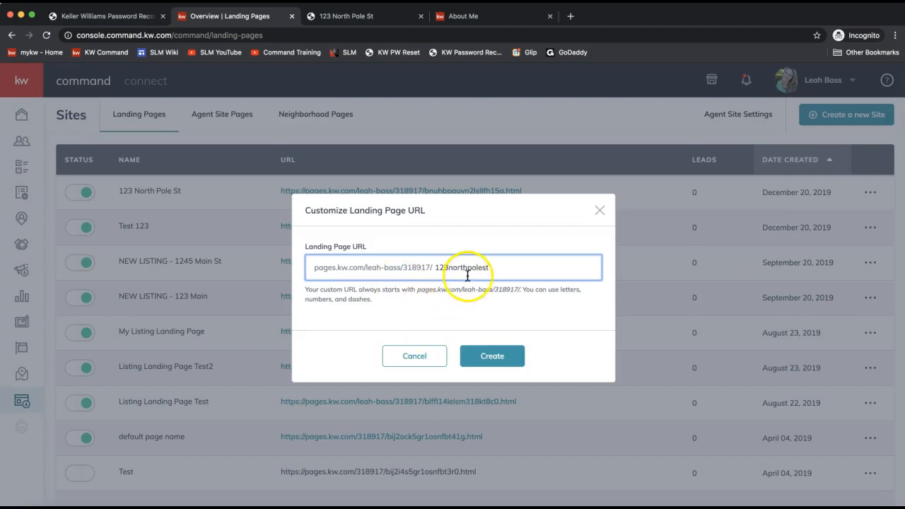
{"action": "left_click", "coordinate": [493, 361]}
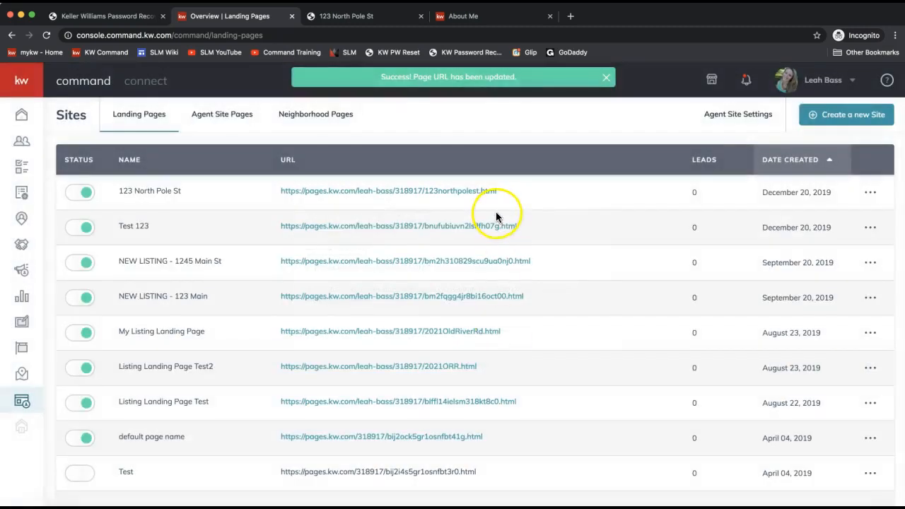
{"action": "left_click_drag", "start_coordinate": [515, 190], "coordinate": [279, 189]}
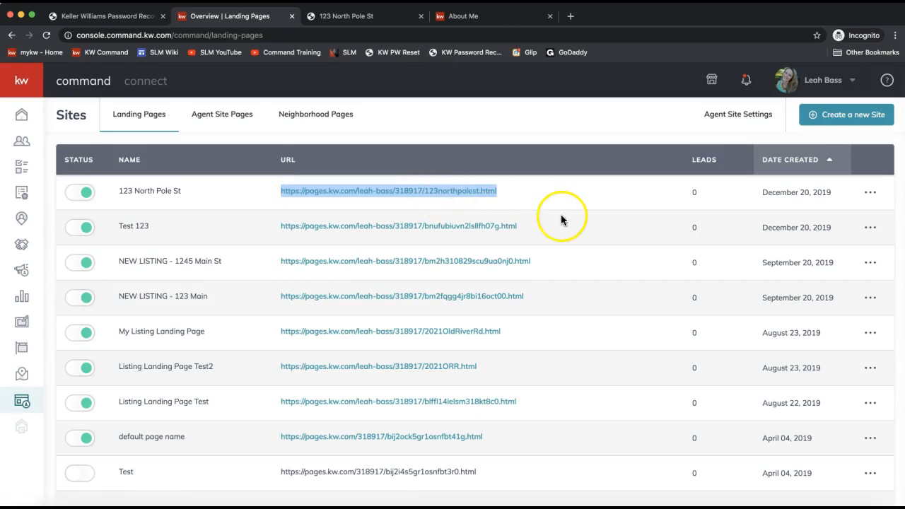
{"action": "left_click", "coordinate": [439, 137]}
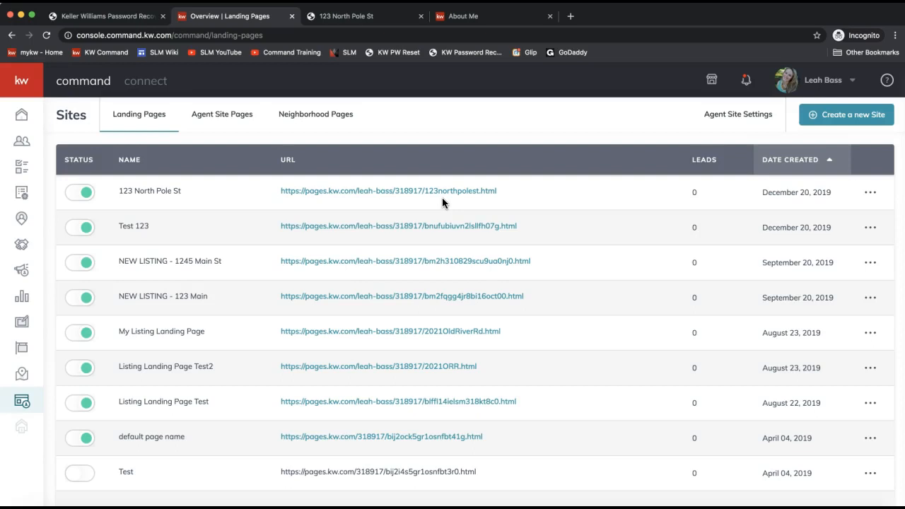
{"action": "double_click", "coordinate": [694, 194]}
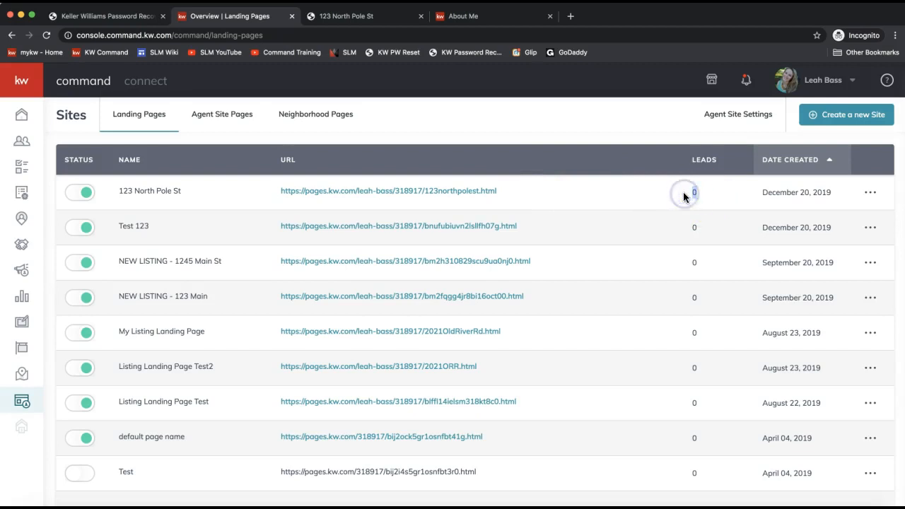
{"action": "left_click", "coordinate": [706, 167]}
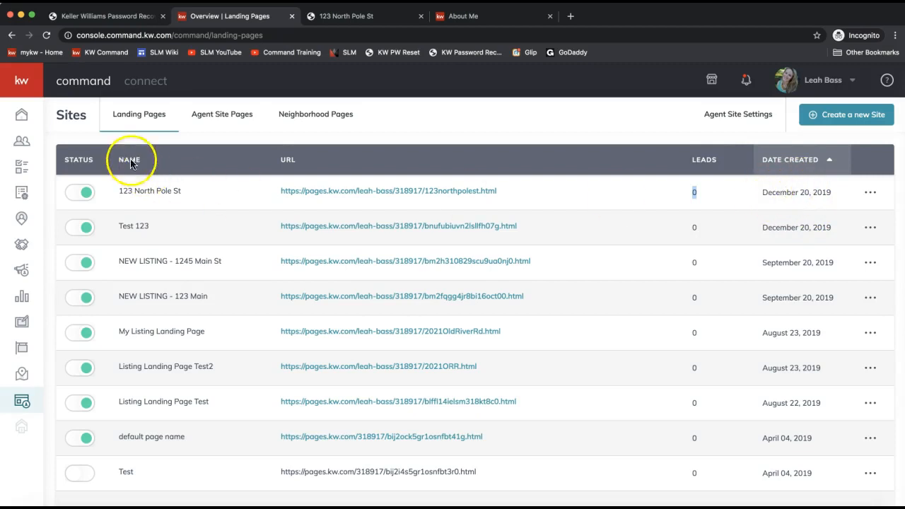
{"action": "left_click", "coordinate": [351, 178]}
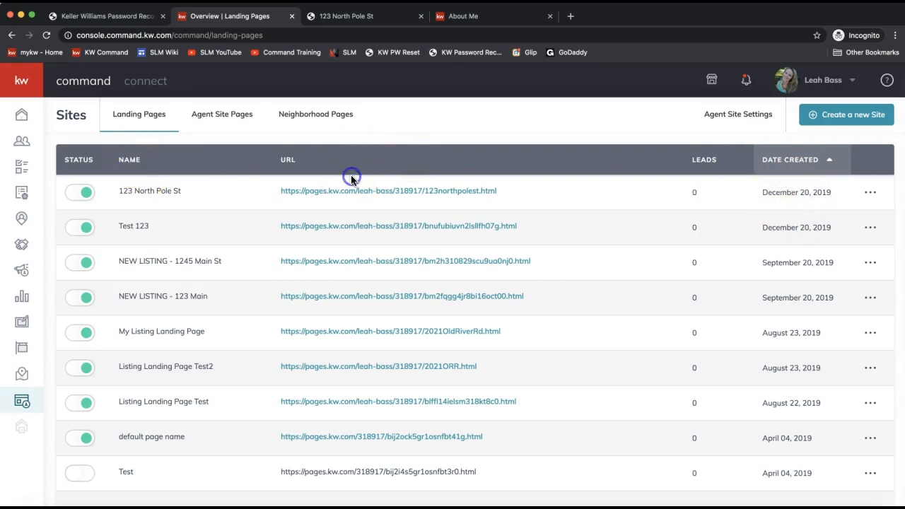
{"action": "left_click", "coordinate": [709, 165]}
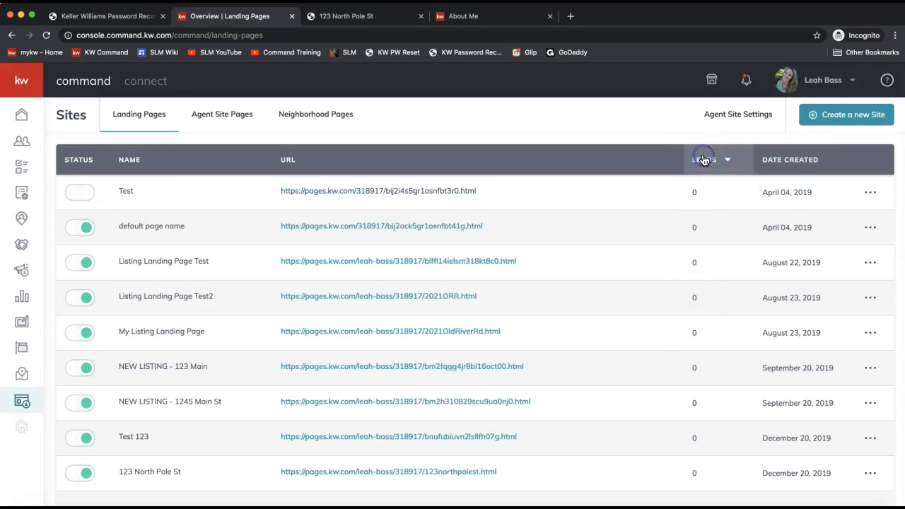
{"action": "left_click", "coordinate": [703, 161]}
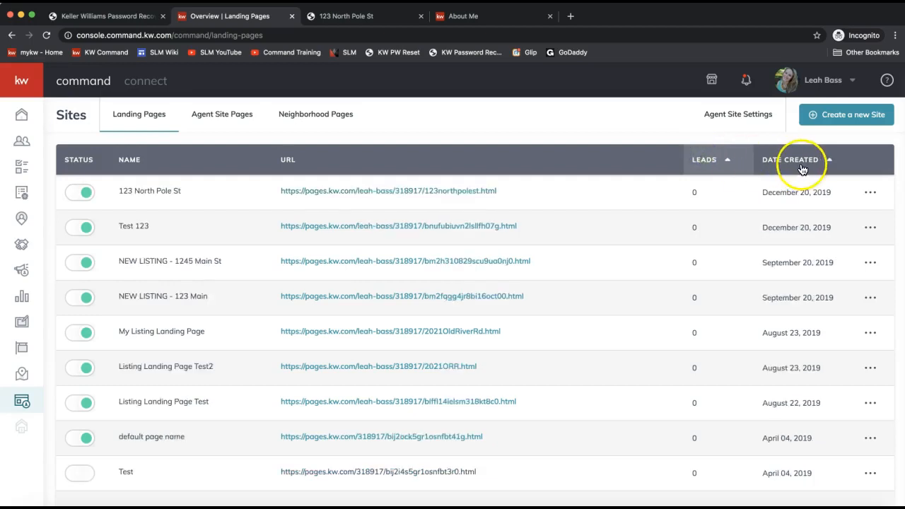
{"action": "left_click", "coordinate": [769, 160]}
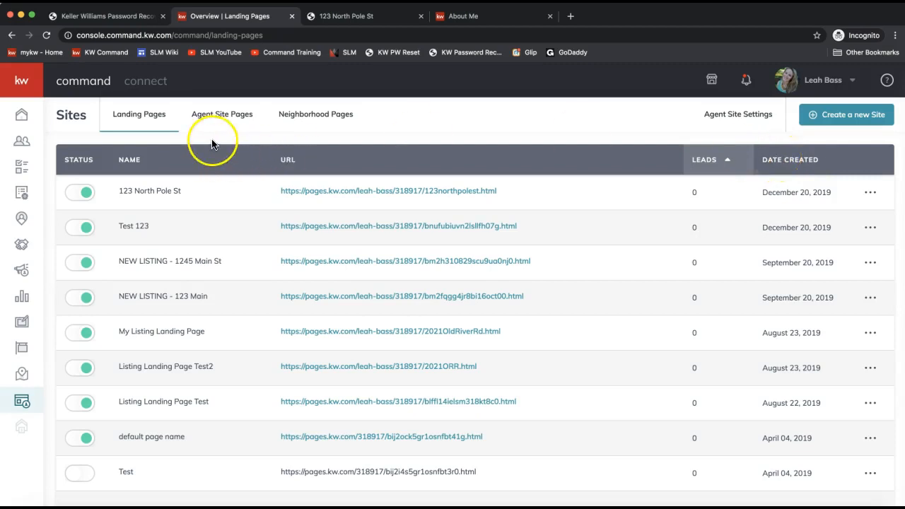
- Switch to Neighborhood Pages and copy the last contact's neighborhood page link
{"action": "left_click", "coordinate": [319, 123]}
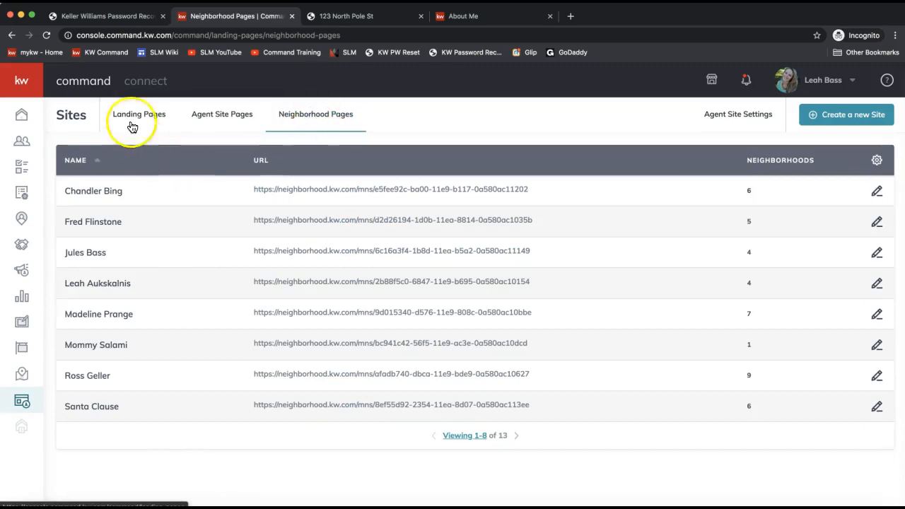
{"action": "left_click", "coordinate": [298, 122]}
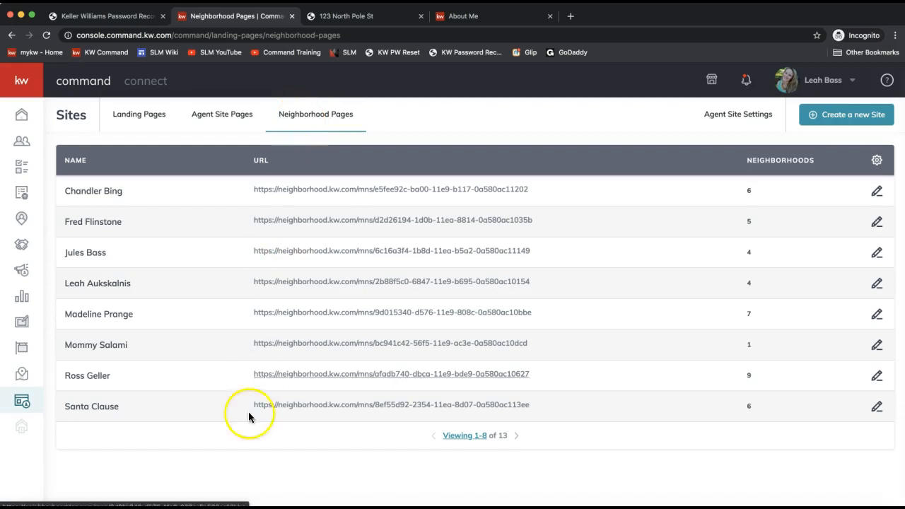
{"action": "left_click_drag", "start_coordinate": [65, 407], "coordinate": [127, 413]}
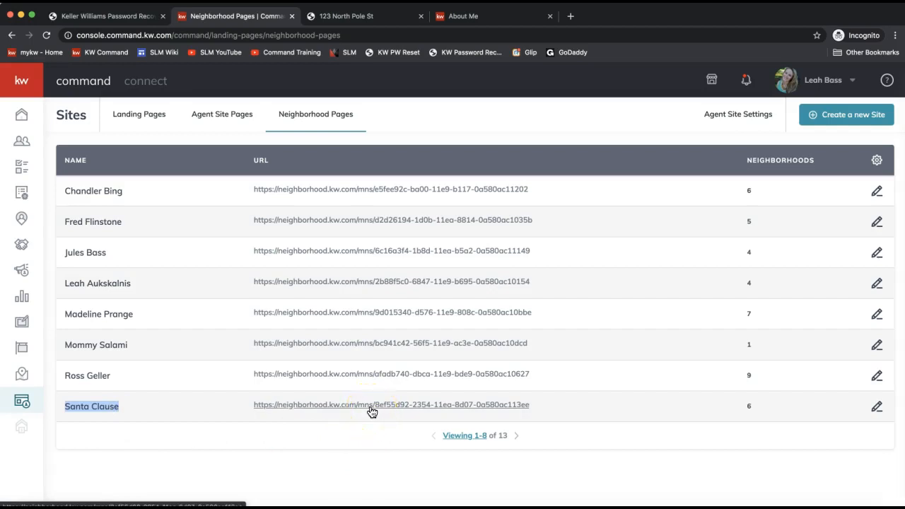
{"action": "right_click", "coordinate": [317, 409]}
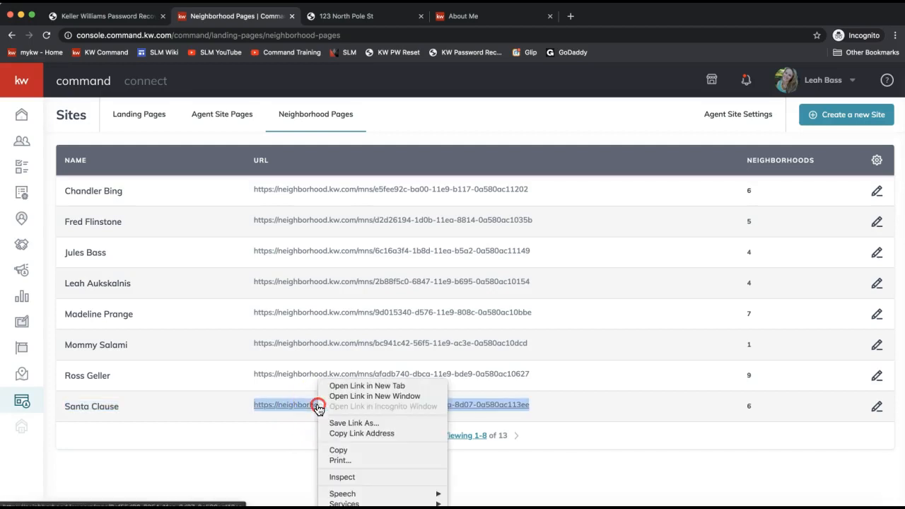
{"action": "left_click", "coordinate": [352, 450]}
{"action": "left_click", "coordinate": [641, 465]}
{"action": "left_click_drag", "start_coordinate": [754, 408], "coordinate": [728, 405]}
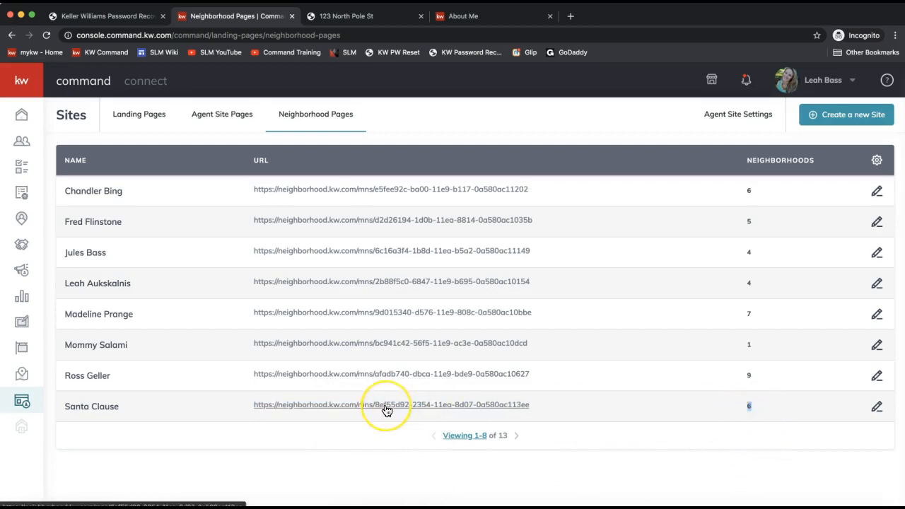
- Check the last contact's Edit Neighborhood subscriptions, close the dialog, and show the gear settings
{"action": "left_click", "coordinate": [876, 409]}
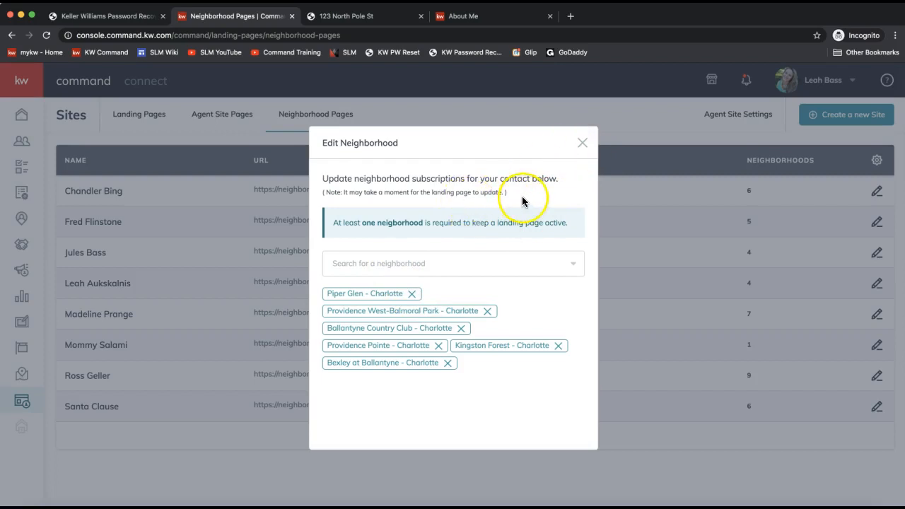
{"action": "left_click_drag", "start_coordinate": [509, 191], "coordinate": [326, 191]}
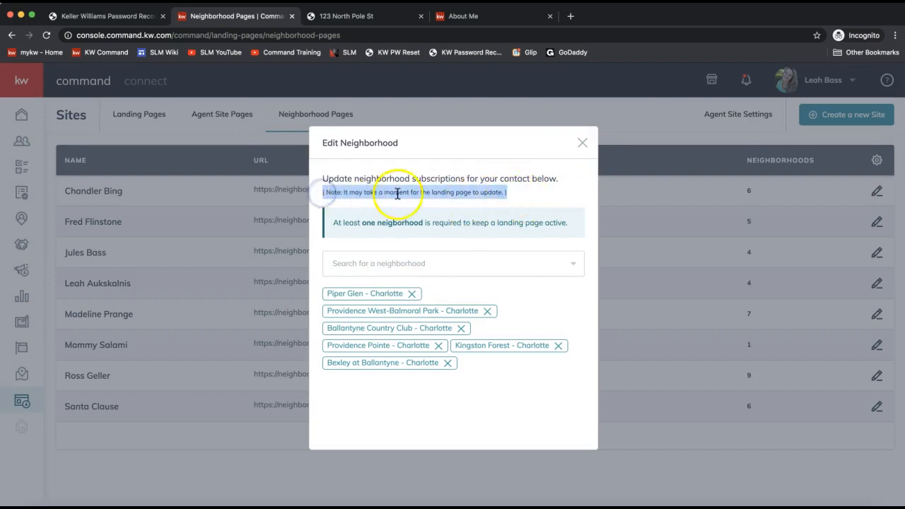
{"action": "left_click", "coordinate": [584, 145]}
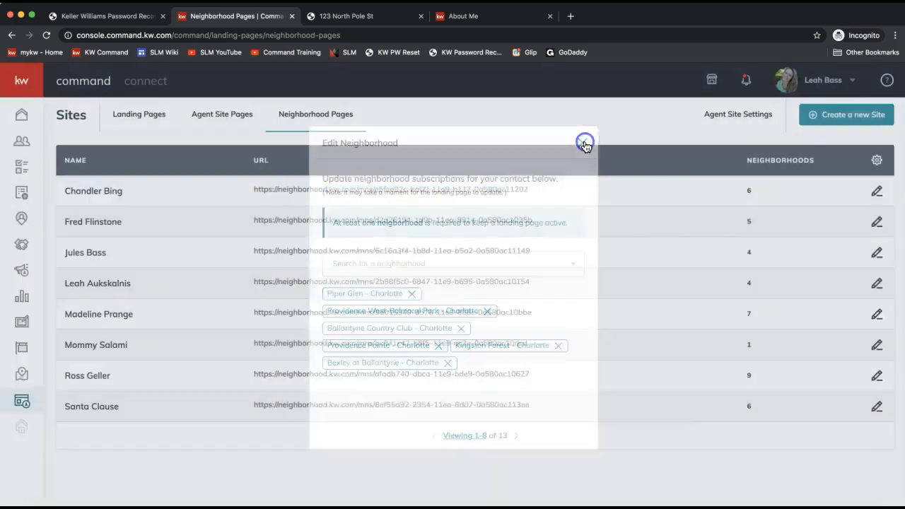
{"action": "left_click", "coordinate": [876, 162]}
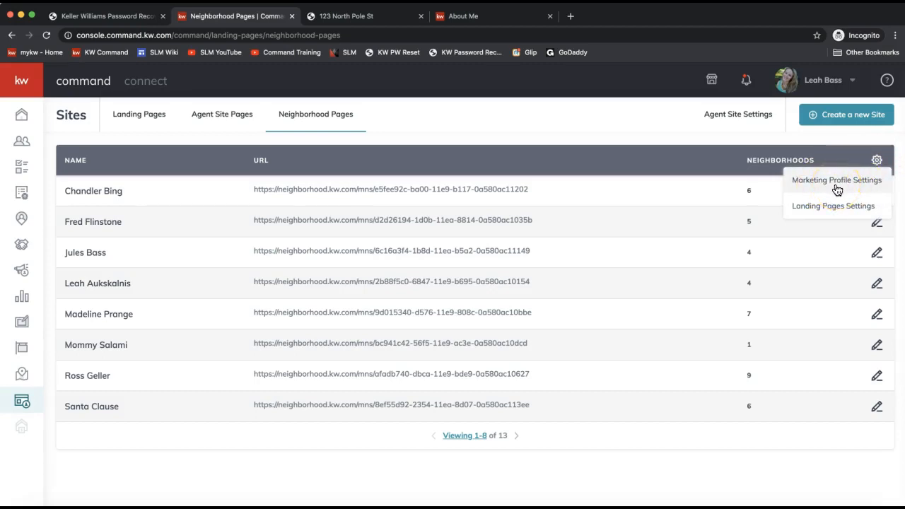
{"action": "left_click", "coordinate": [825, 212]}
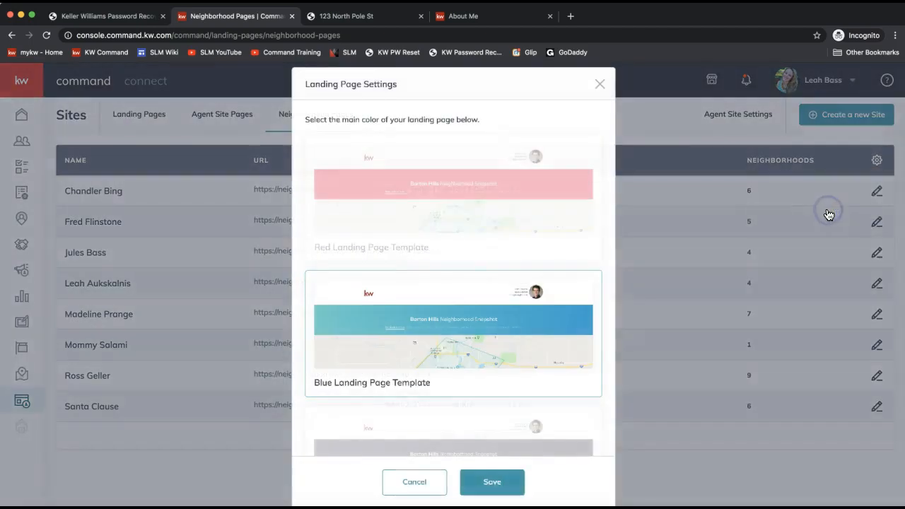
{"action": "scroll", "coordinate": [398, 261], "scroll_direction": "down", "scroll_amount": 1}
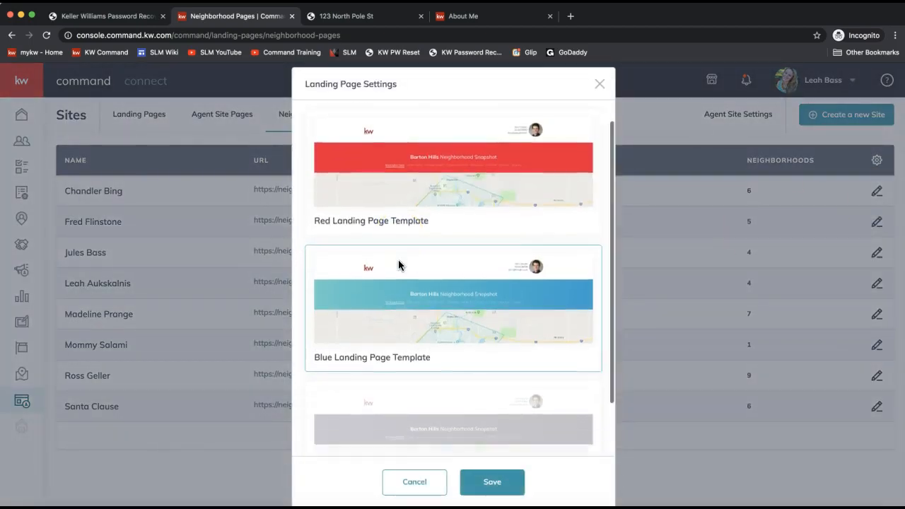
{"action": "scroll", "coordinate": [398, 265], "scroll_direction": "down", "scroll_amount": 2}
{"action": "scroll", "coordinate": [391, 394], "scroll_direction": "up", "scroll_amount": 1}
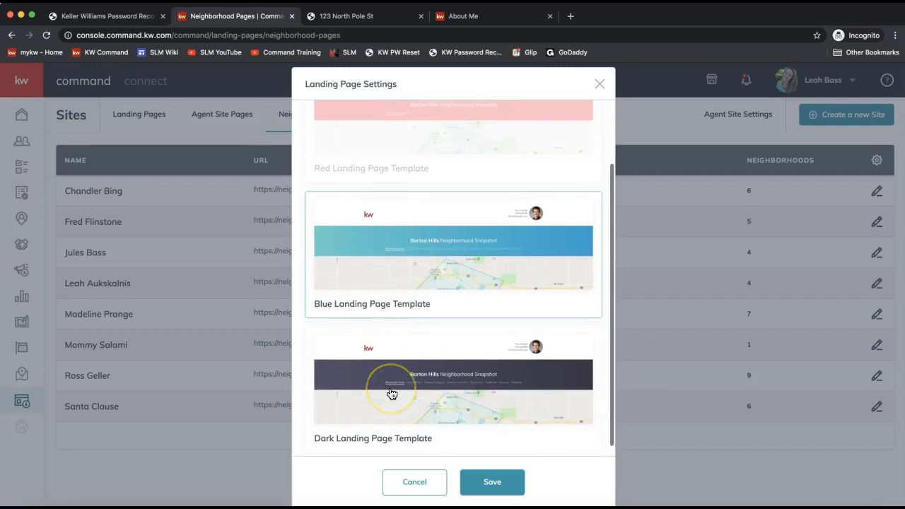
{"action": "scroll", "coordinate": [392, 394], "scroll_direction": "up", "scroll_amount": 2}
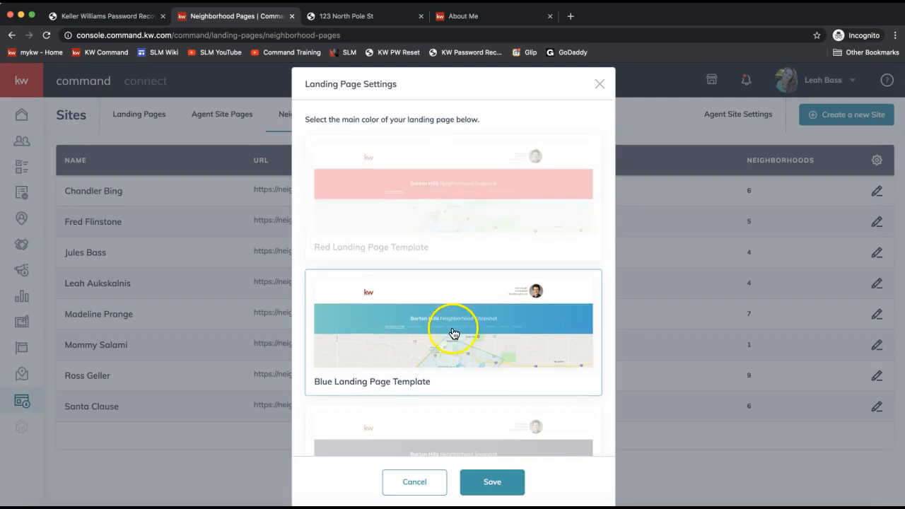
{"action": "scroll", "coordinate": [452, 333], "scroll_direction": "down", "scroll_amount": 2}
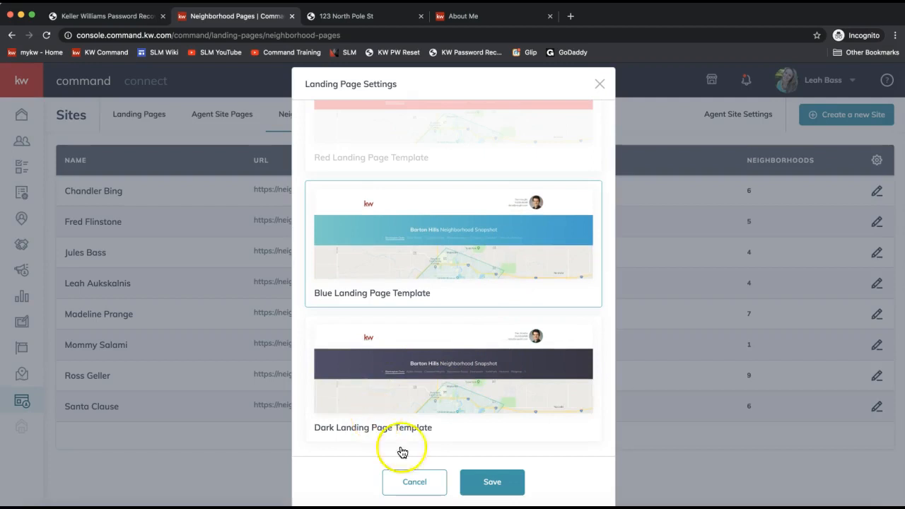
{"action": "left_click", "coordinate": [414, 482]}
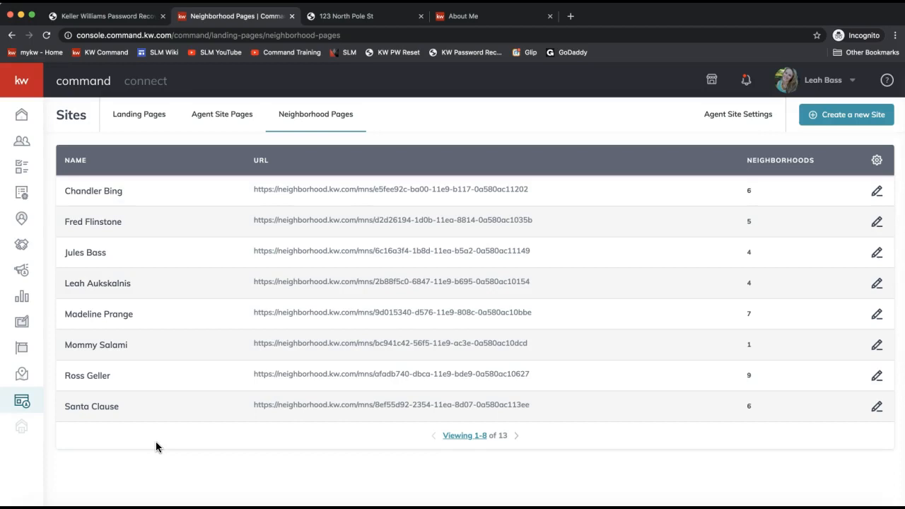
- Go to Listings for the KWLS sneak peek page and show Help & Information
{"action": "left_click", "coordinate": [22, 354]}
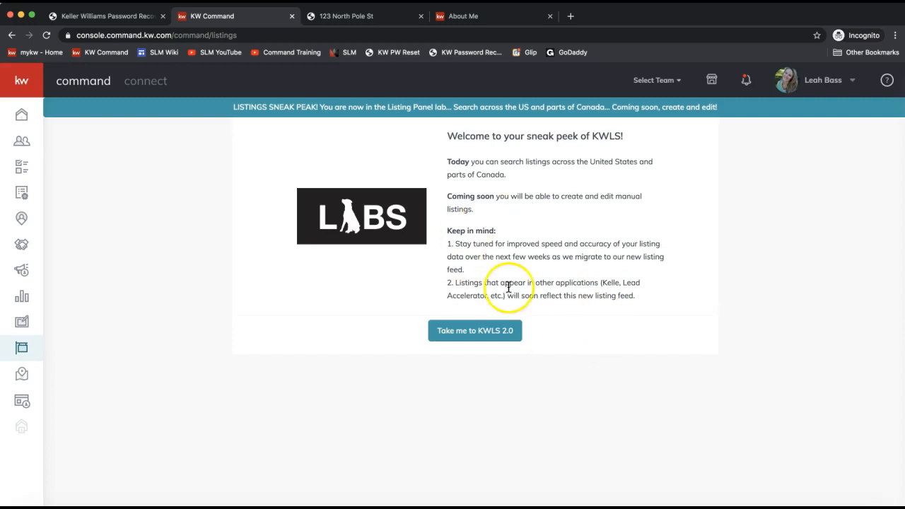
{"action": "left_click", "coordinate": [887, 83]}
{"action": "left_click", "coordinate": [889, 84]}
{"action": "left_click", "coordinate": [887, 80]}
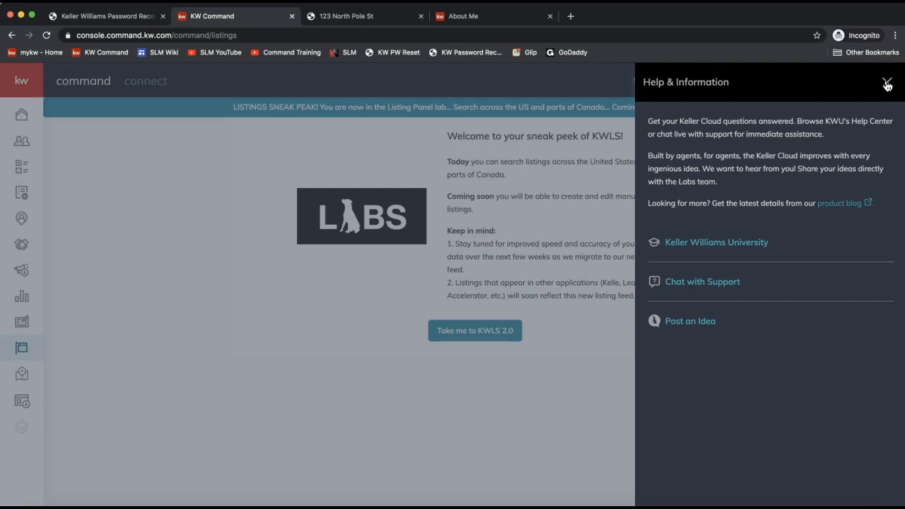
- Close Help & Information and launch Take me to KWLS 2.0
{"action": "left_click", "coordinate": [512, 398]}
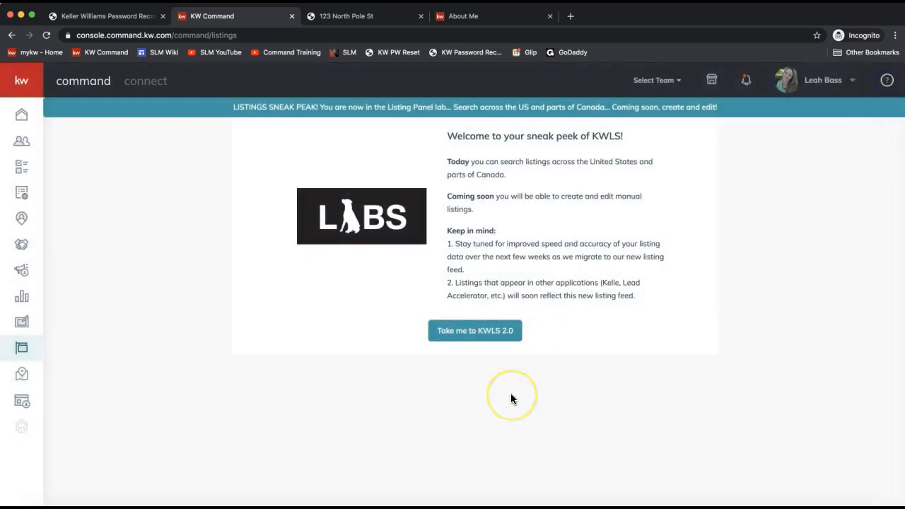
{"action": "left_click", "coordinate": [477, 334]}
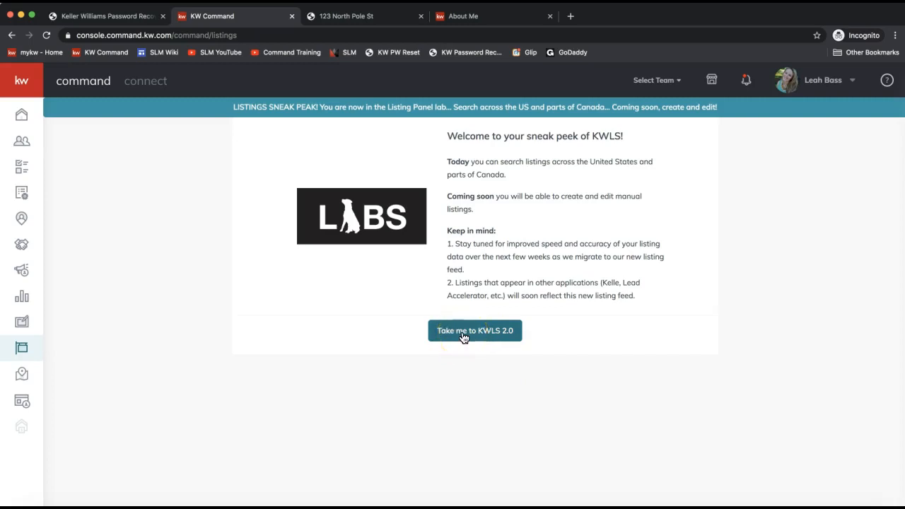
{"action": "left_click", "coordinate": [838, 236]}
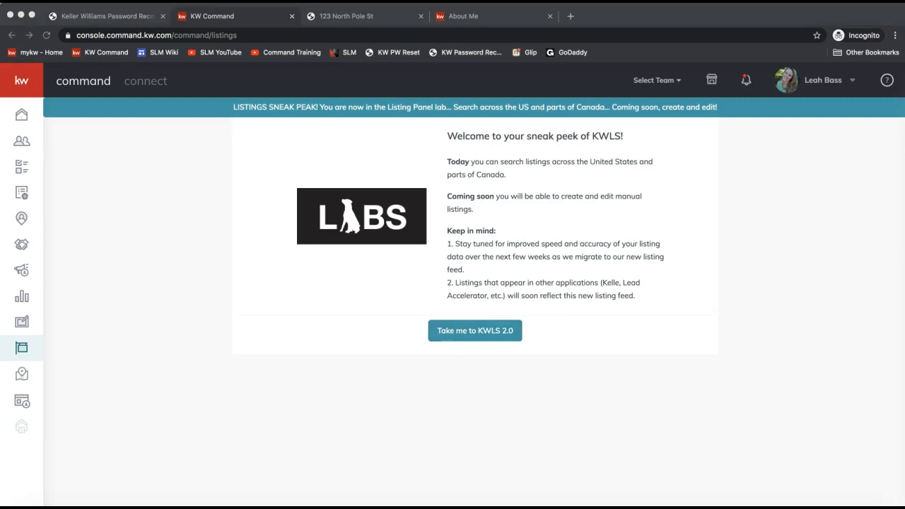
- Drag the new KWLS listings window into view and maximize it
{"action": "left_click_drag", "start_coordinate": [904, 177], "coordinate": [383, 105]}
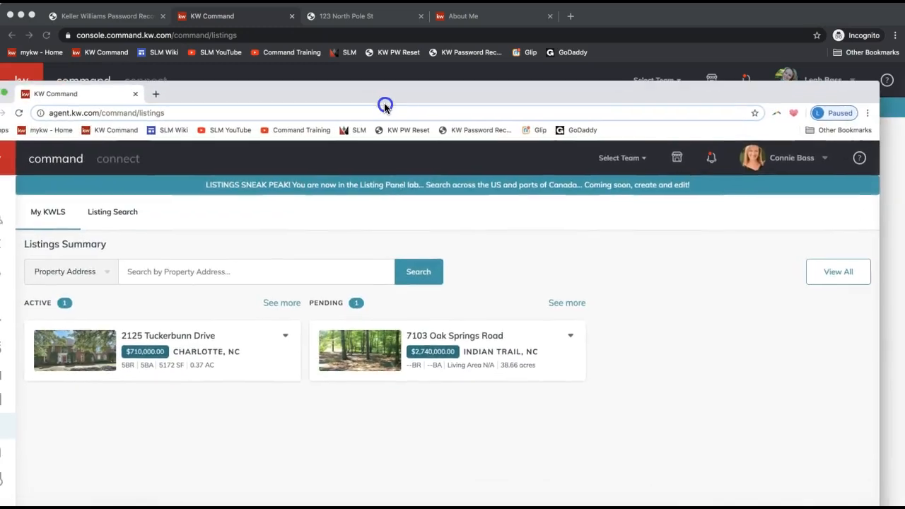
{"action": "double_click", "coordinate": [377, 92]}
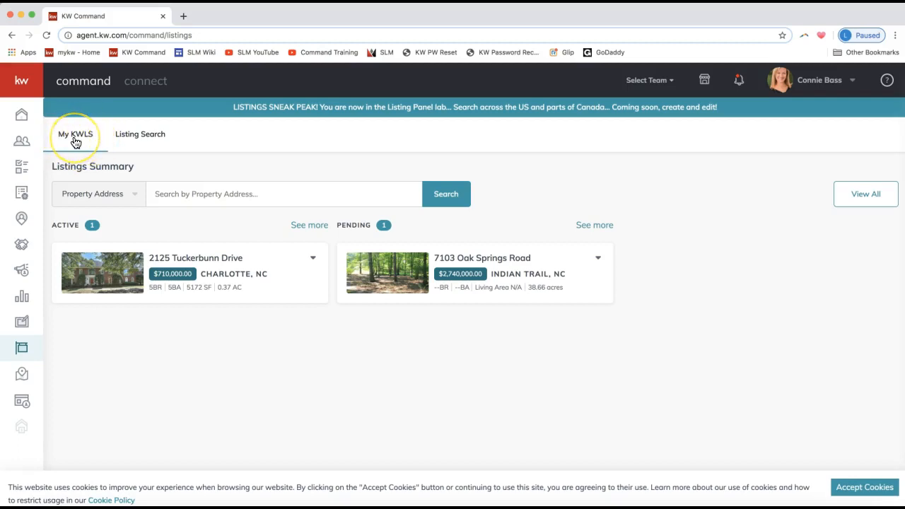
- In Listing Search, allow location, accept cookies, zoom out, and narrow to Hunter Oaks
{"action": "left_click", "coordinate": [135, 141]}
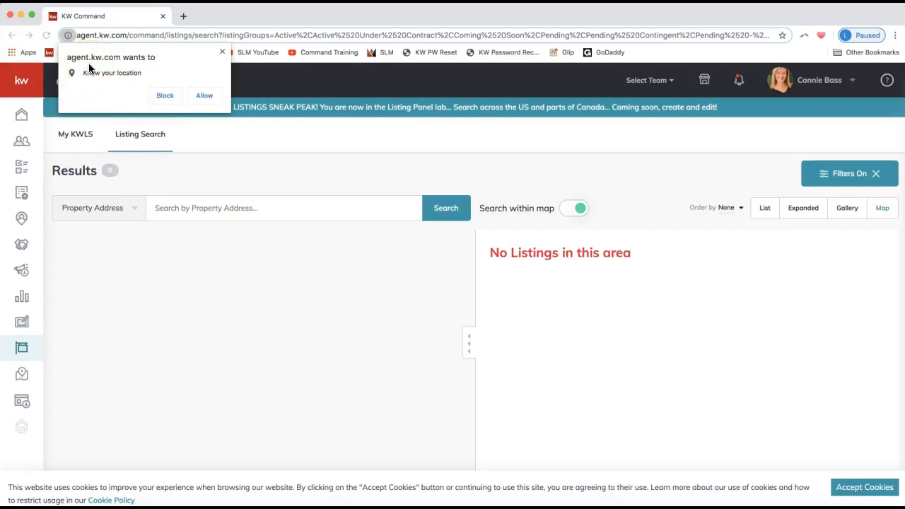
{"action": "left_click", "coordinate": [203, 95]}
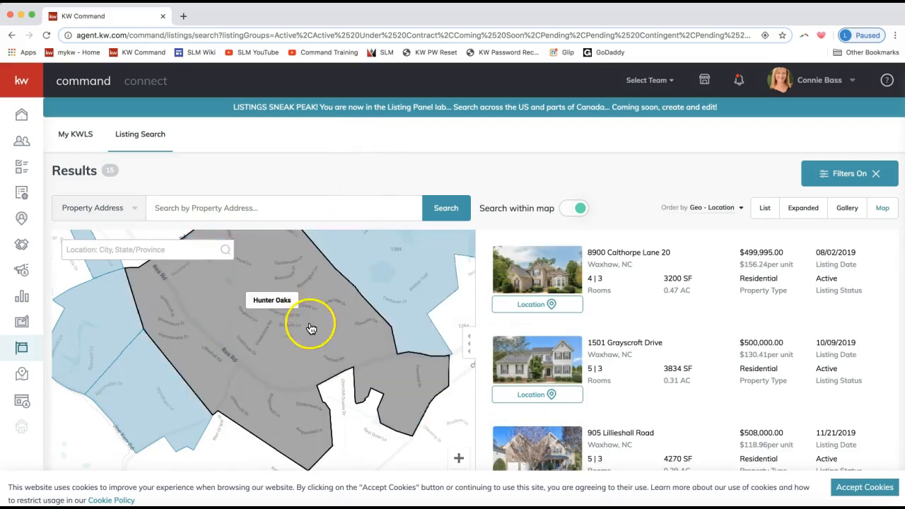
{"action": "left_click", "coordinate": [854, 487]}
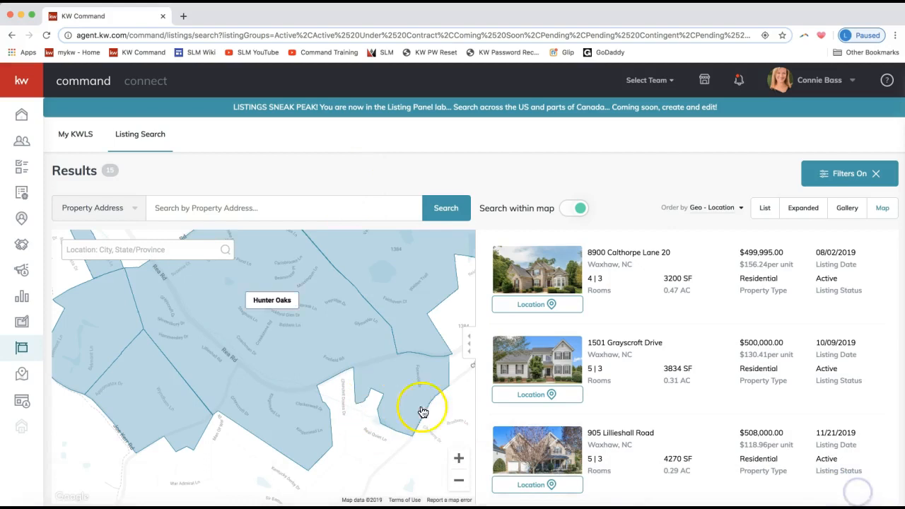
{"action": "left_click", "coordinate": [460, 486]}
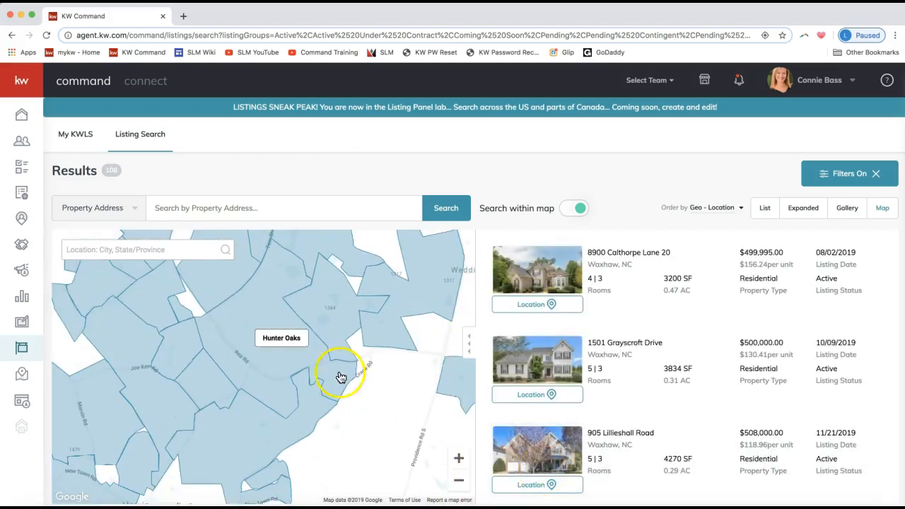
{"action": "left_click", "coordinate": [244, 334]}
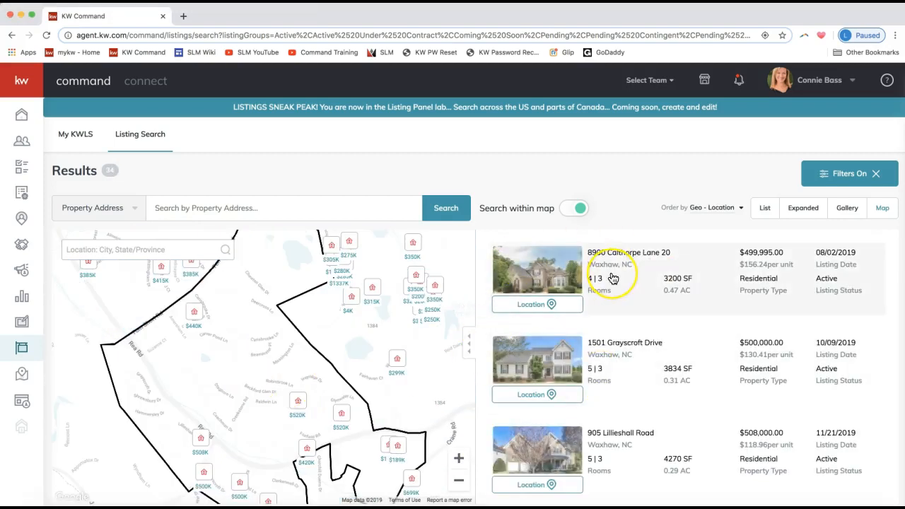
{"action": "left_click", "coordinate": [636, 277]}
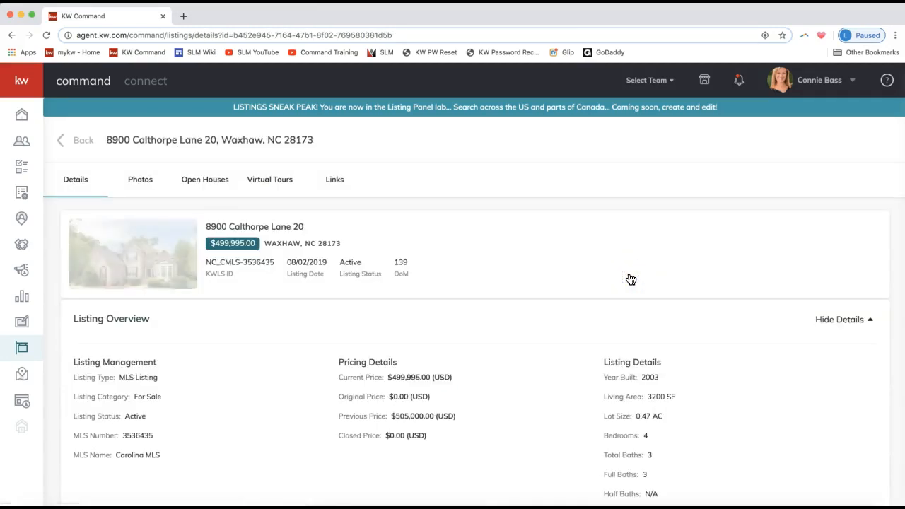
{"action": "scroll", "coordinate": [323, 327], "scroll_direction": "down", "scroll_amount": 3}
{"action": "scroll", "coordinate": [323, 327], "scroll_direction": "down", "scroll_amount": 3}
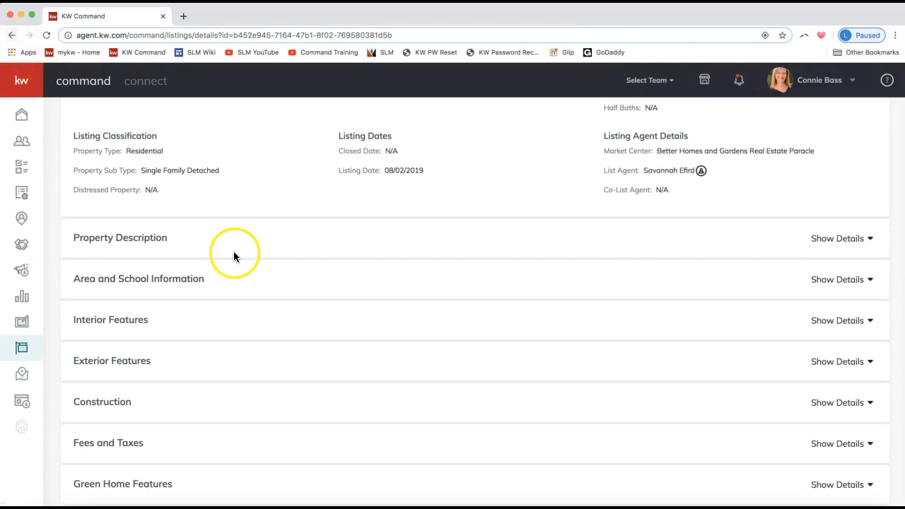
{"action": "scroll", "coordinate": [234, 248], "scroll_direction": "up", "scroll_amount": 5}
{"action": "left_click", "coordinate": [78, 140]}
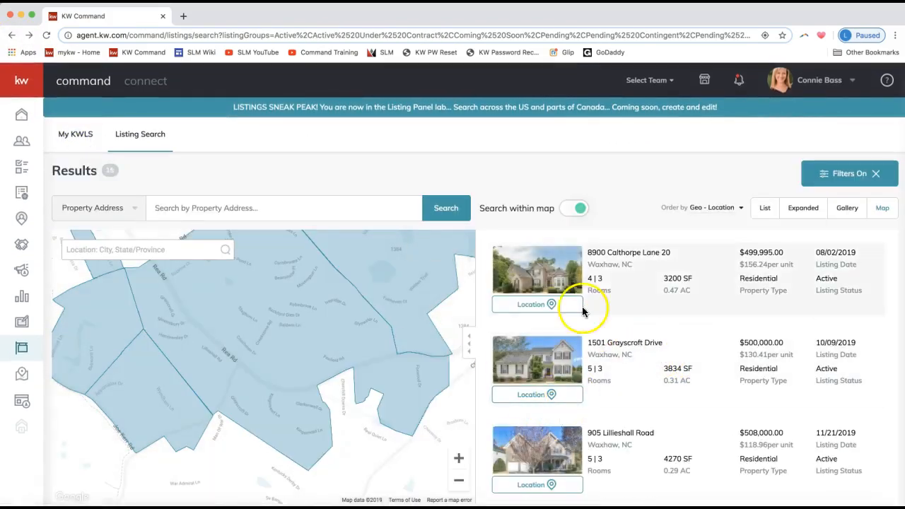
{"action": "left_click", "coordinate": [550, 303]}
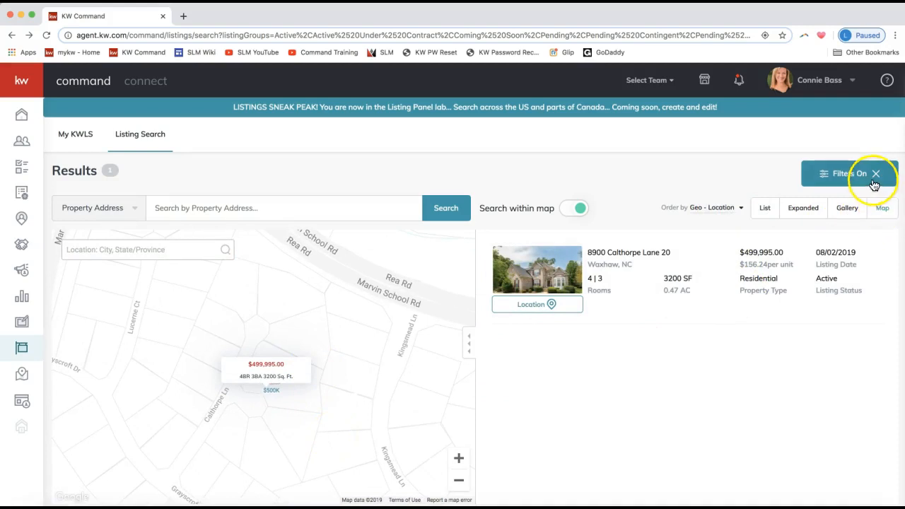
- Cycle results through Expanded, List, Gallery and Map views, then show the Filters panel
{"action": "left_click", "coordinate": [792, 208]}
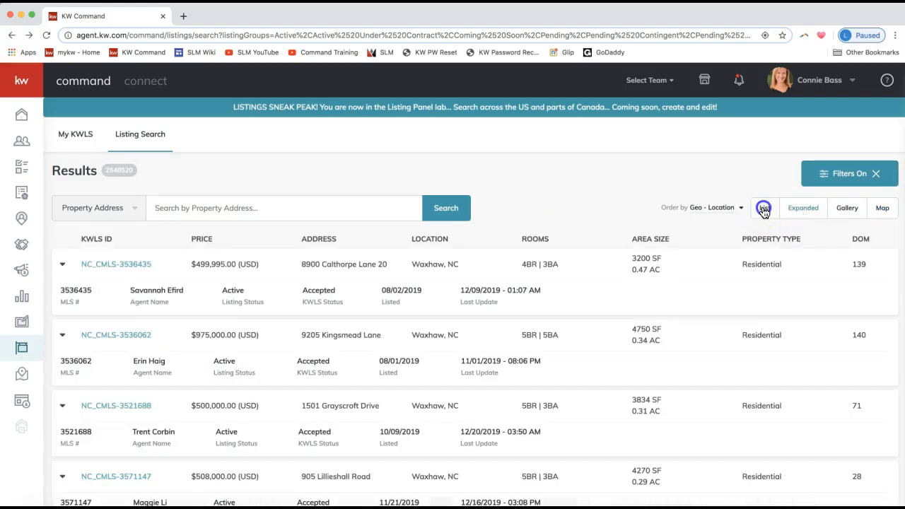
{"action": "left_click", "coordinate": [764, 209]}
{"action": "left_click", "coordinate": [846, 207]}
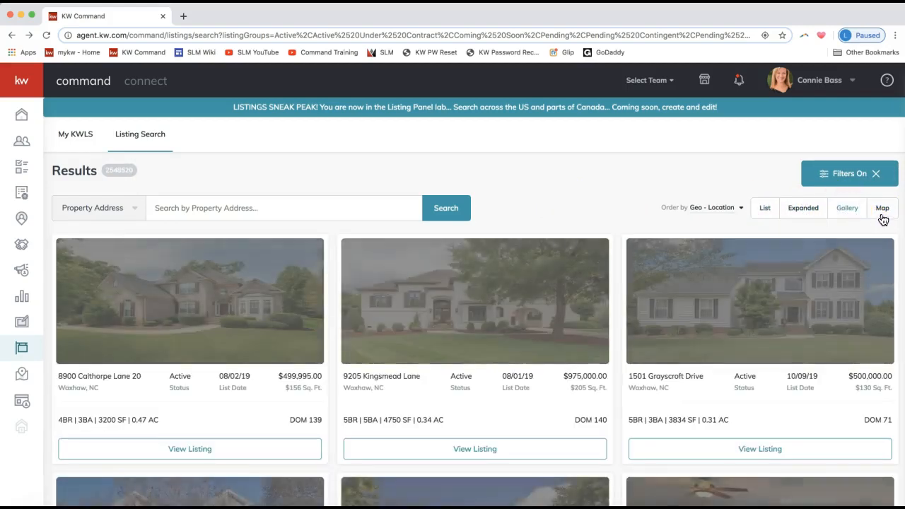
{"action": "left_click", "coordinate": [882, 209]}
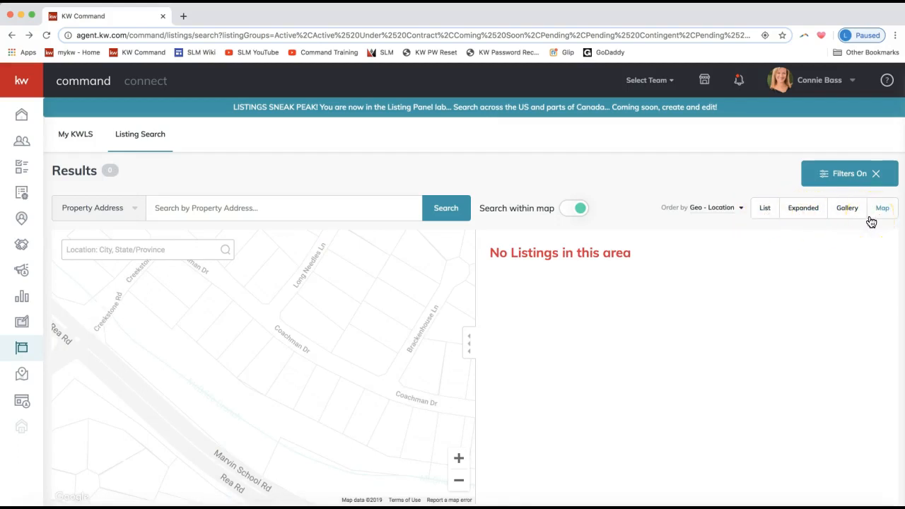
{"action": "left_click", "coordinate": [839, 177]}
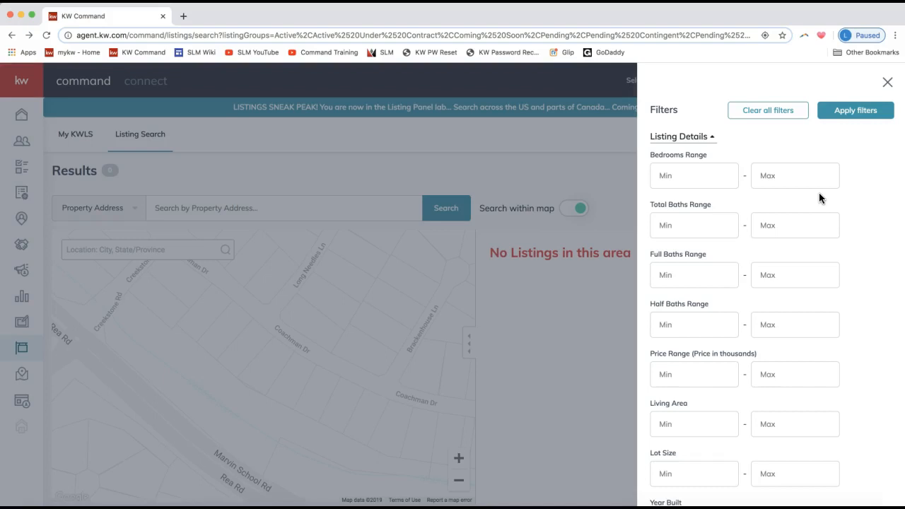
- Load ideas.kw.com in a new Chrome tab
{"action": "left_click", "coordinate": [181, 19]}
{"action": "type", "text": "ideas.kw.com"}
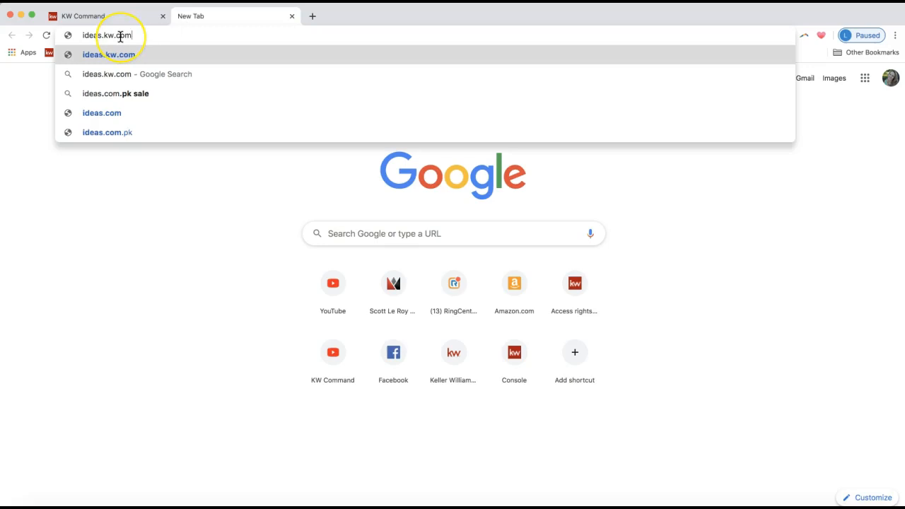
{"action": "key", "text": "Return"}
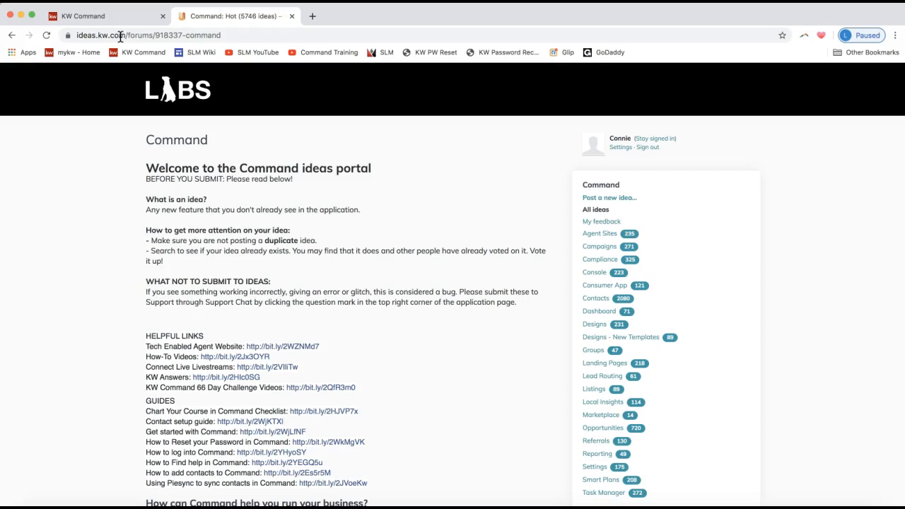
{"action": "scroll", "coordinate": [236, 240], "scroll_direction": "down", "scroll_amount": 6}
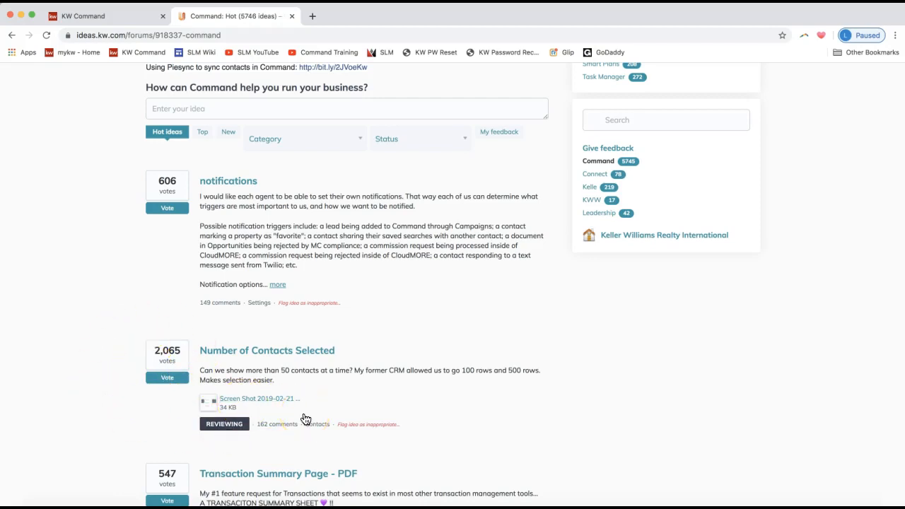
{"action": "scroll", "coordinate": [305, 419], "scroll_direction": "up", "scroll_amount": 10}
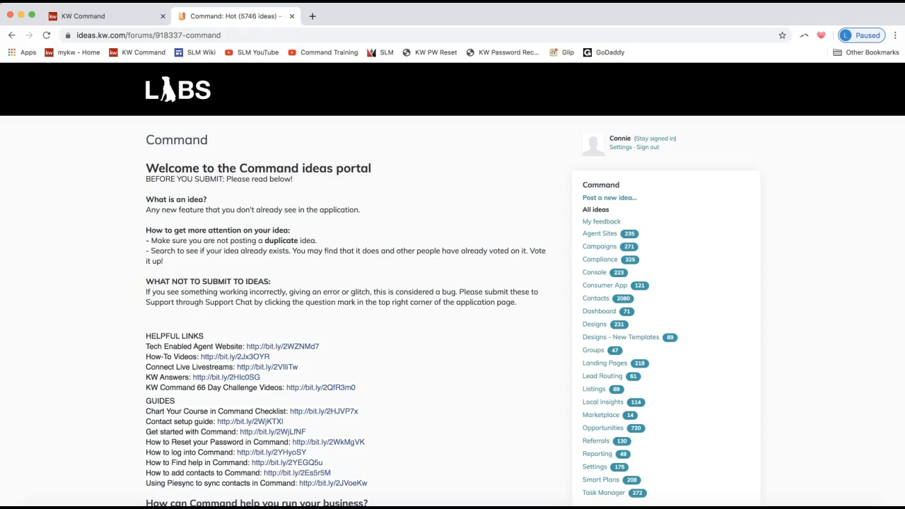
{"action": "left_click", "coordinate": [311, 16]}
- Load slmtraining.com and scroll down to the KW Command training resources
{"action": "type", "text": "slmtraining.com"}
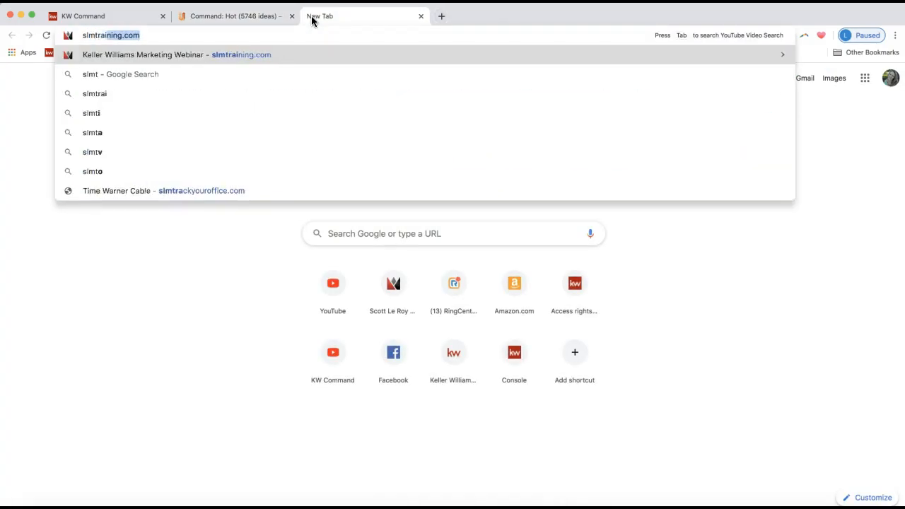
{"action": "key", "text": "Return"}
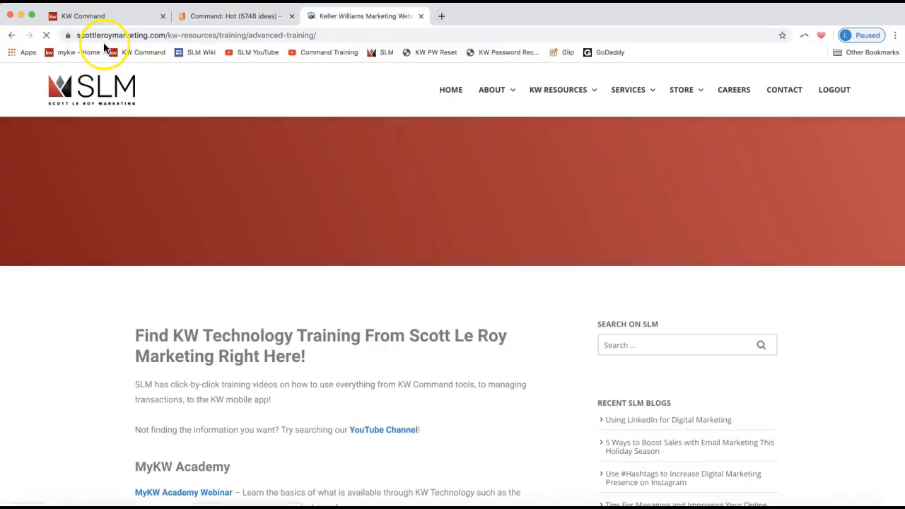
{"action": "scroll", "coordinate": [192, 215], "scroll_direction": "down", "scroll_amount": 2}
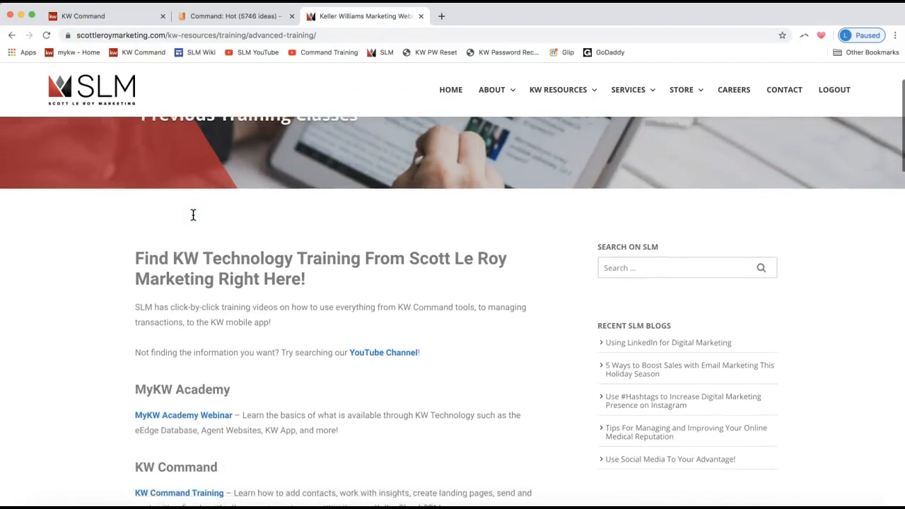
{"action": "scroll", "coordinate": [192, 215], "scroll_direction": "down", "scroll_amount": 4}
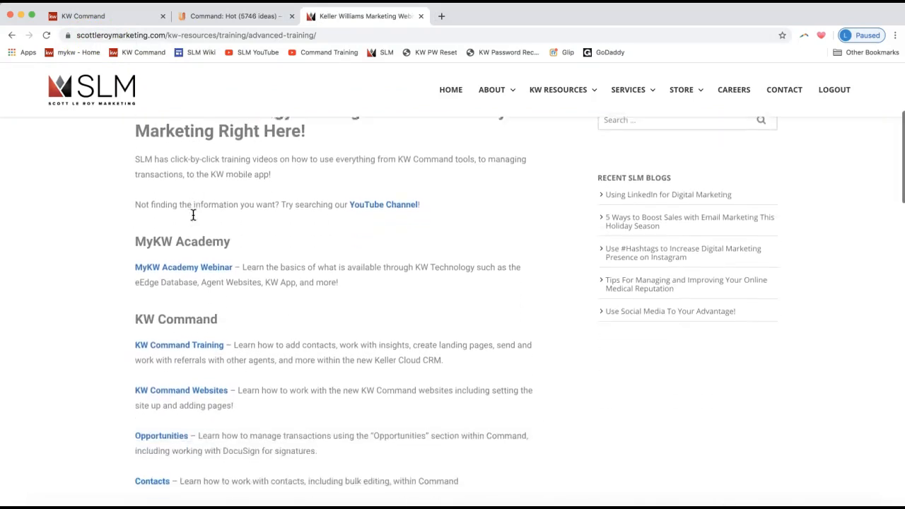
{"action": "scroll", "coordinate": [192, 215], "scroll_direction": "down", "scroll_amount": 1}
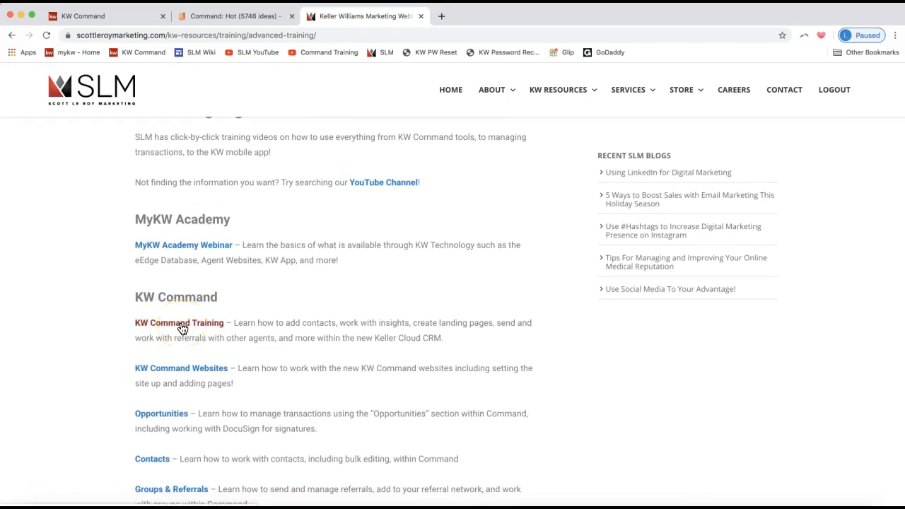
{"action": "scroll", "coordinate": [182, 329], "scroll_direction": "down", "scroll_amount": 6}
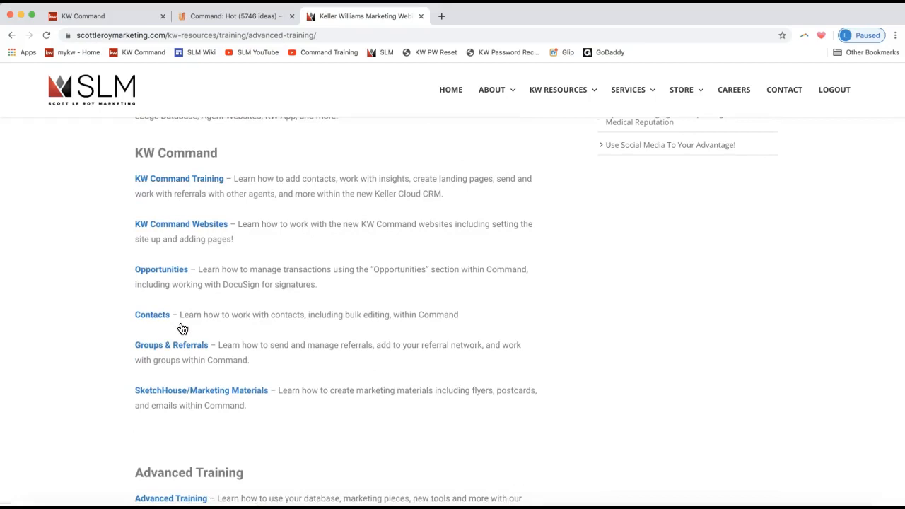